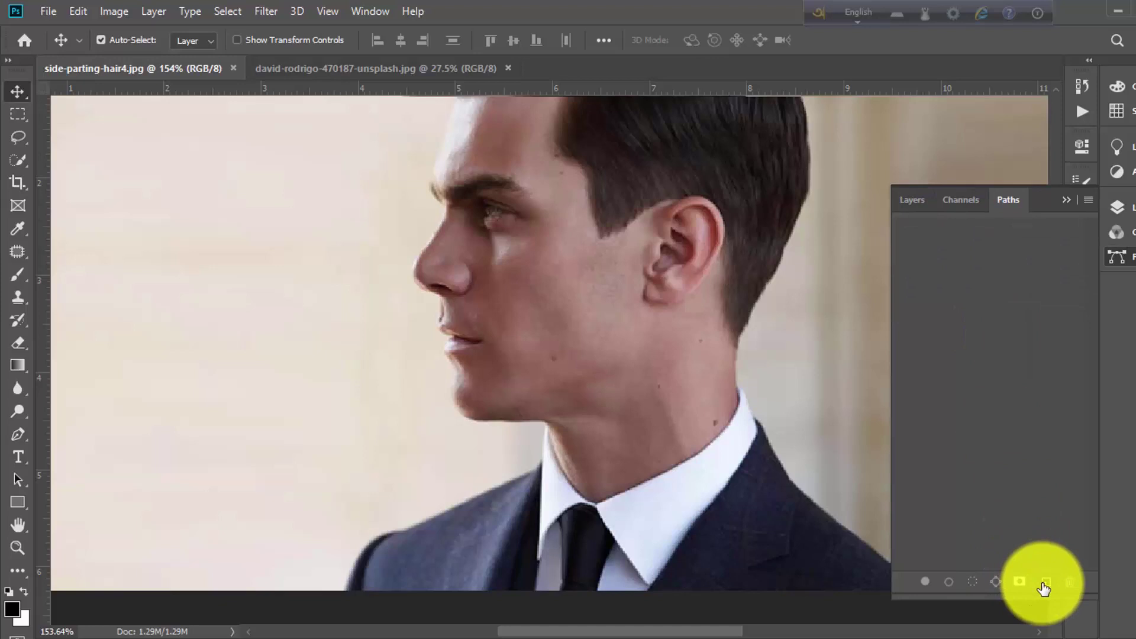
- Add a new empty Path 1 in the Paths panel for tracing the man's profile
left_click(1045, 584)
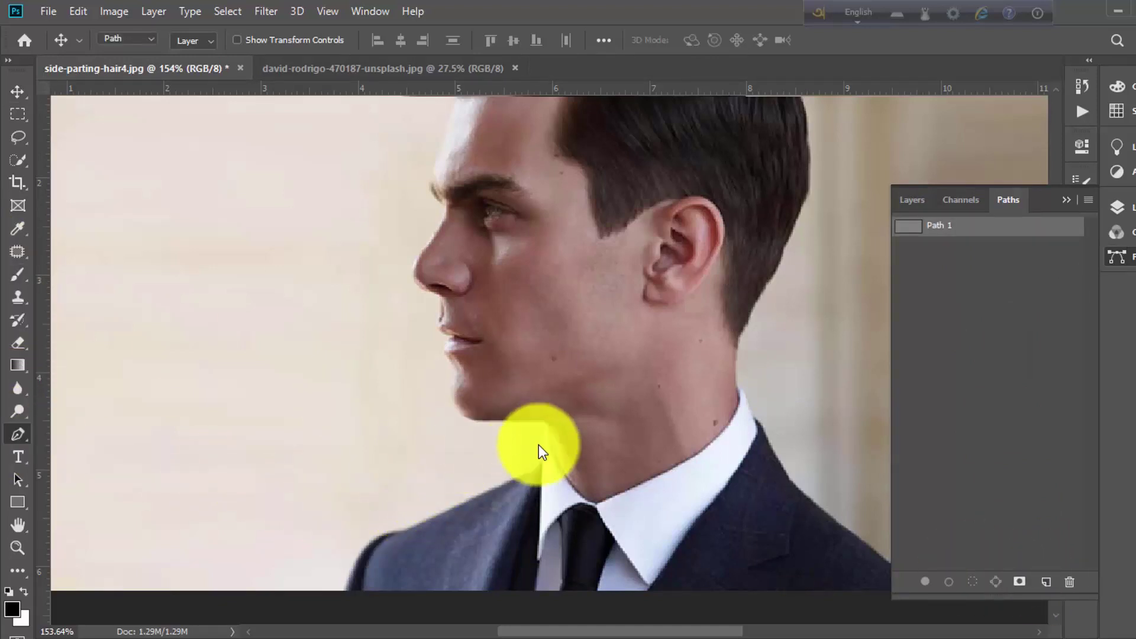
- Start the Pen outline at the left shoulder and trace up to the collar and neck
scroll(538, 445, "up", 2)
scroll(477, 318, "down", 3)
scroll(439, 309, "down", 5)
scroll(393, 414, "up", 2)
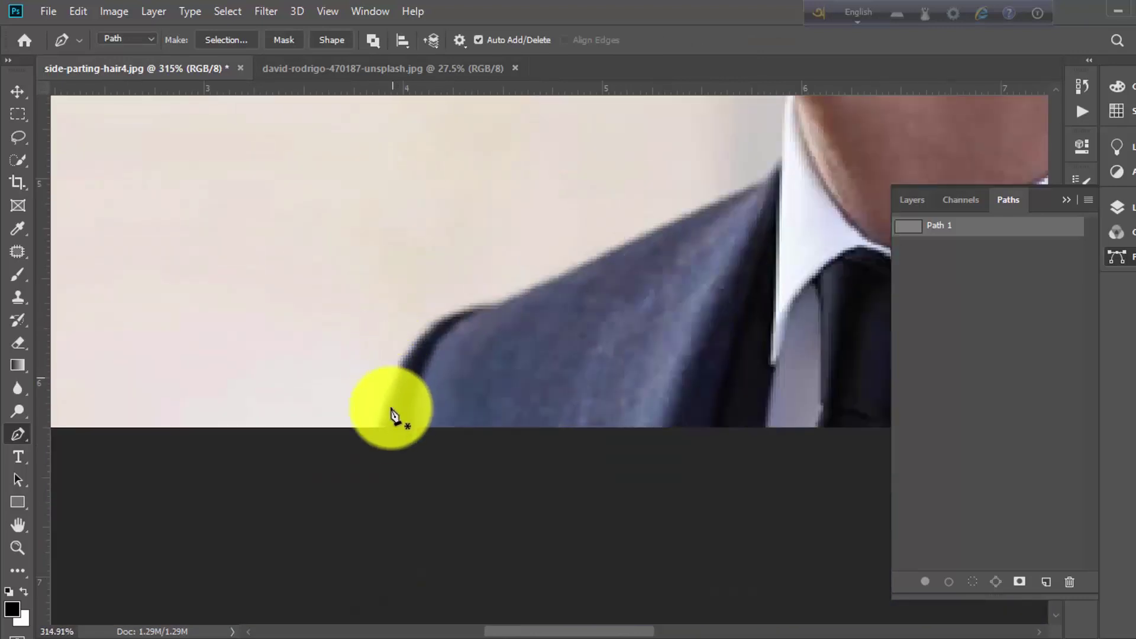
left_click(389, 434)
mouse_move(490, 310)
left_mouse_down()
mouse_move(584, 284)
mouse_move(399, 516)
left_mouse_up()
left_click(489, 310, "alt")
left_click(598, 449)
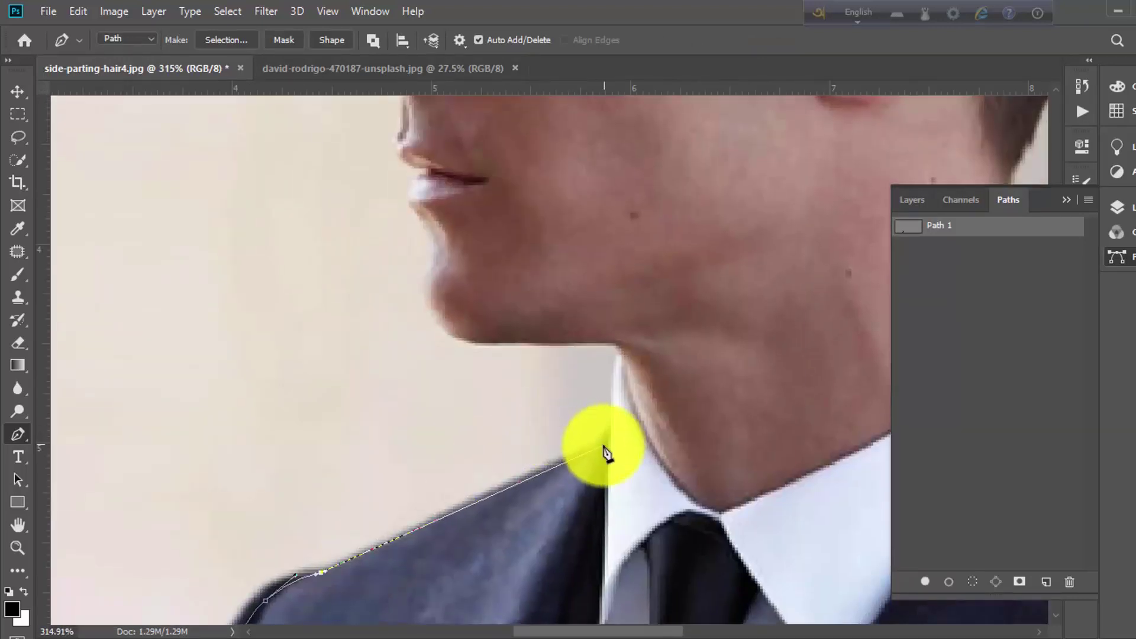
left_click(609, 427)
- Trace the outline under the chin, around the jaw, lips and upper lip
left_click_drag(615, 346, 455, 344)
left_click_drag(436, 304, 504, 441)
left_click(497, 414)
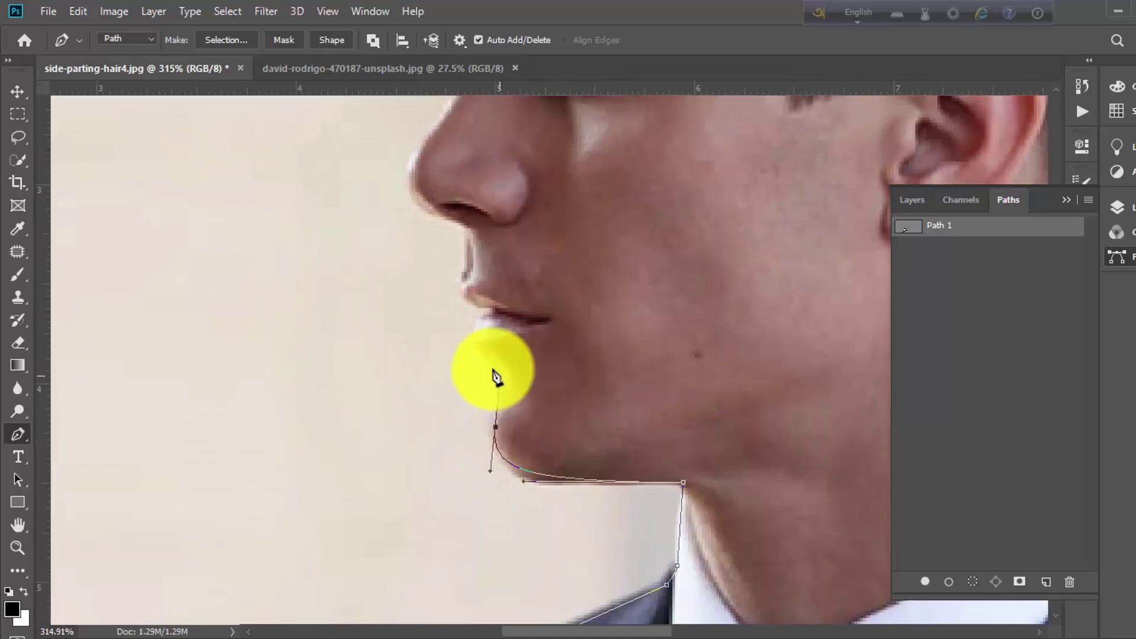
left_click(491, 346)
left_click(468, 296)
mouse_move(468, 234)
left_mouse_down()
mouse_move(494, 525)
mouse_move(437, 498)
left_mouse_up()
left_click(489, 524)
- Continue the outline along the nose bridge, forehead and across the top of the hair
left_click_drag(466, 416, 469, 490)
scroll(477, 471, "up", 2)
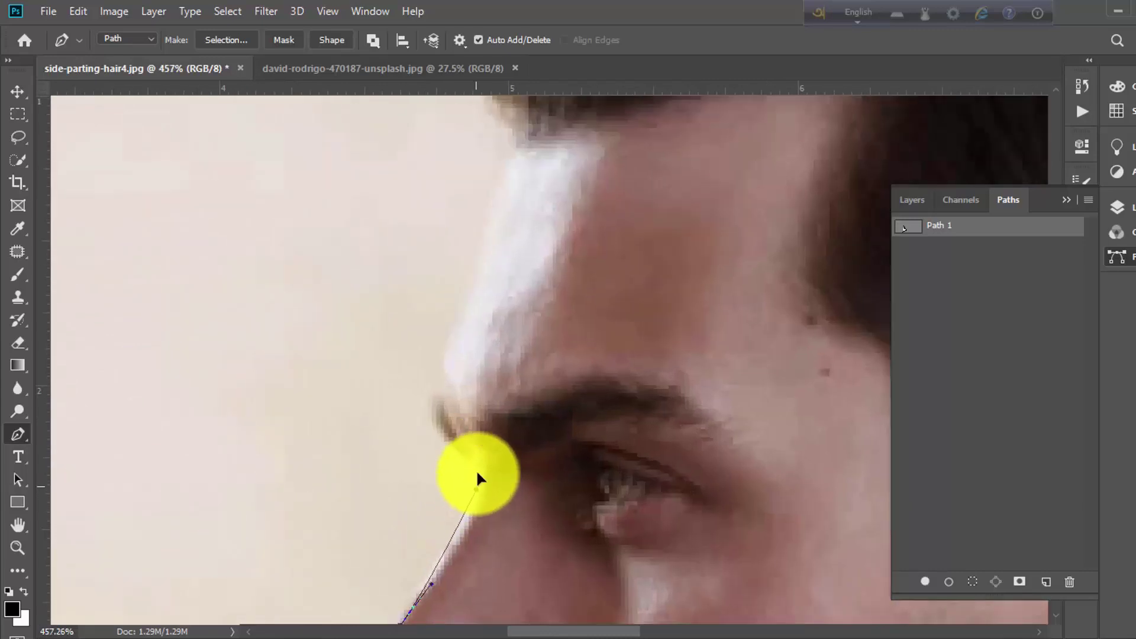
left_click_drag(447, 453, 426, 436)
scroll(481, 405, "down", 1)
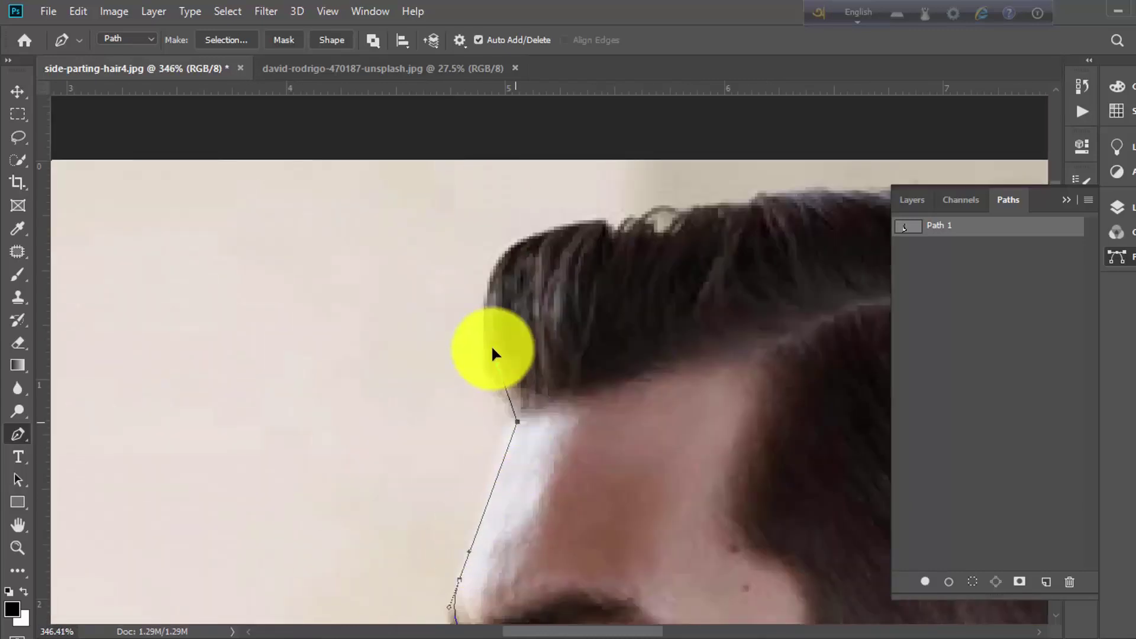
left_click_drag(495, 348, 457, 477)
left_click_drag(508, 418, 545, 398)
left_click(486, 431)
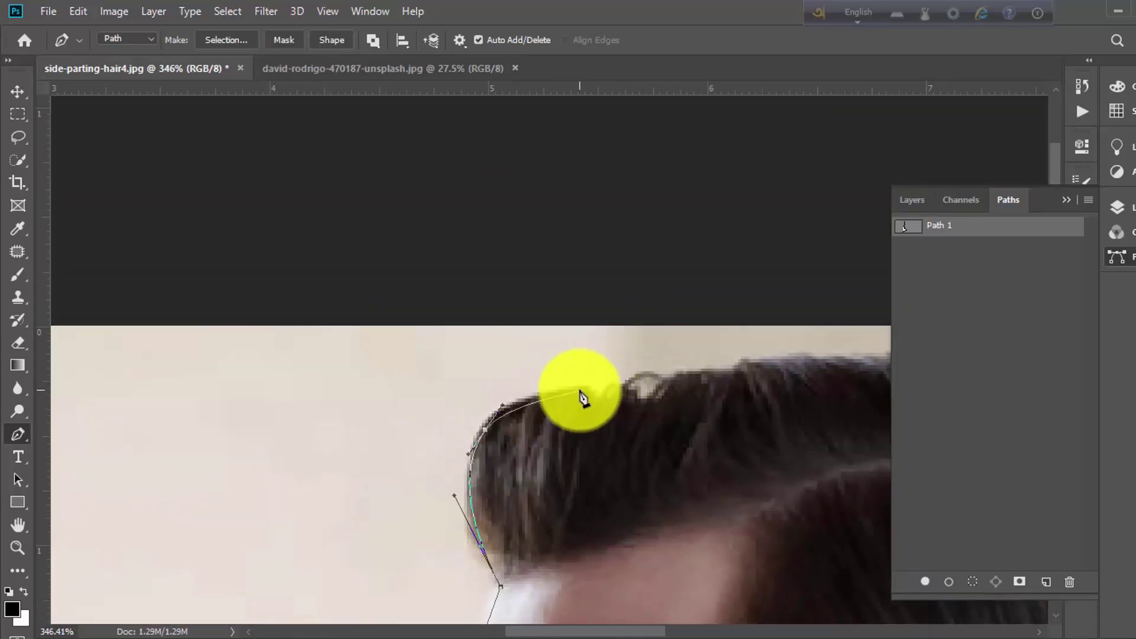
left_click(580, 390)
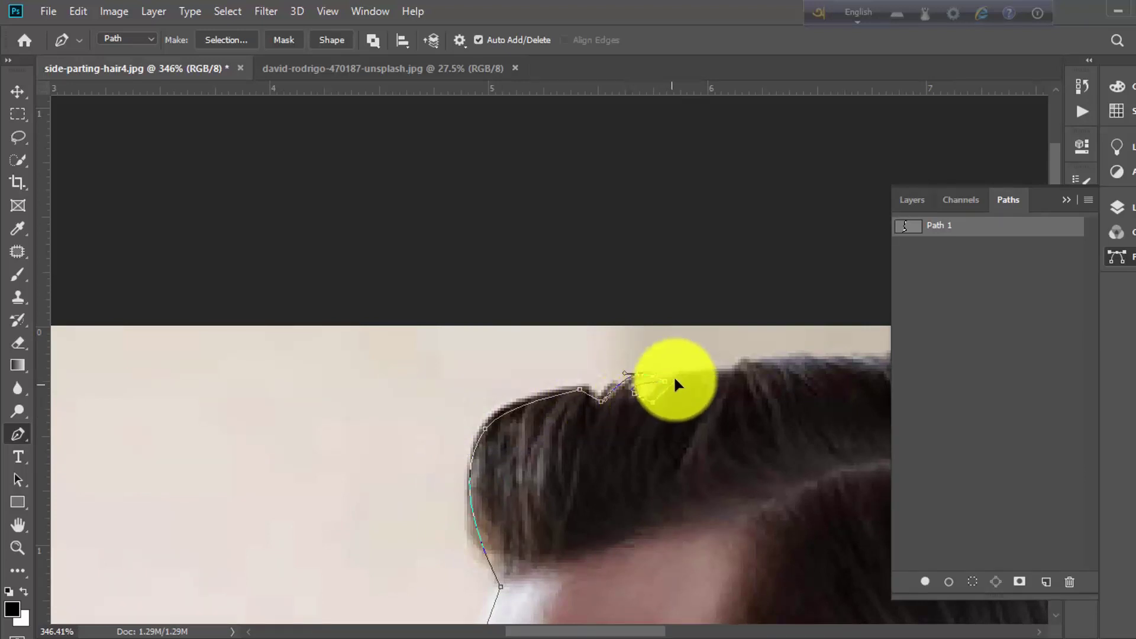
mouse_move(728, 378)
left_mouse_down()
mouse_move(546, 399)
mouse_move(570, 378)
left_mouse_up()
left_click_drag(699, 386, 712, 379)
left_click_drag(712, 378, 539, 435)
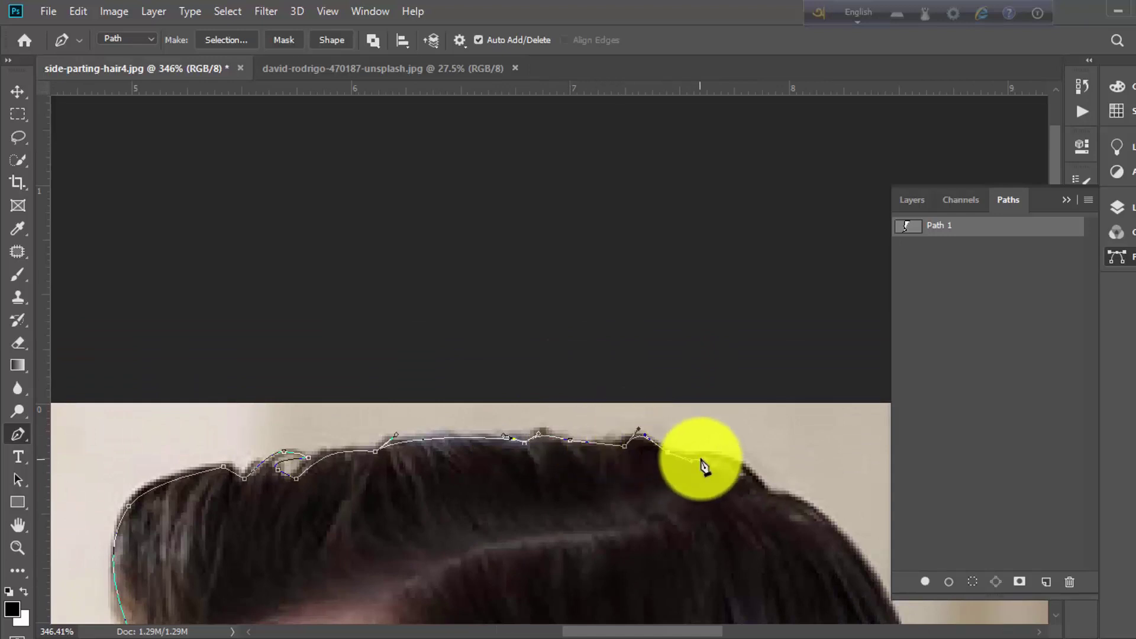
left_click_drag(704, 468, 525, 411)
- Trace down the back of the hair, past the ear and neck onto the jacket shoulder
left_click_drag(574, 449, 558, 170)
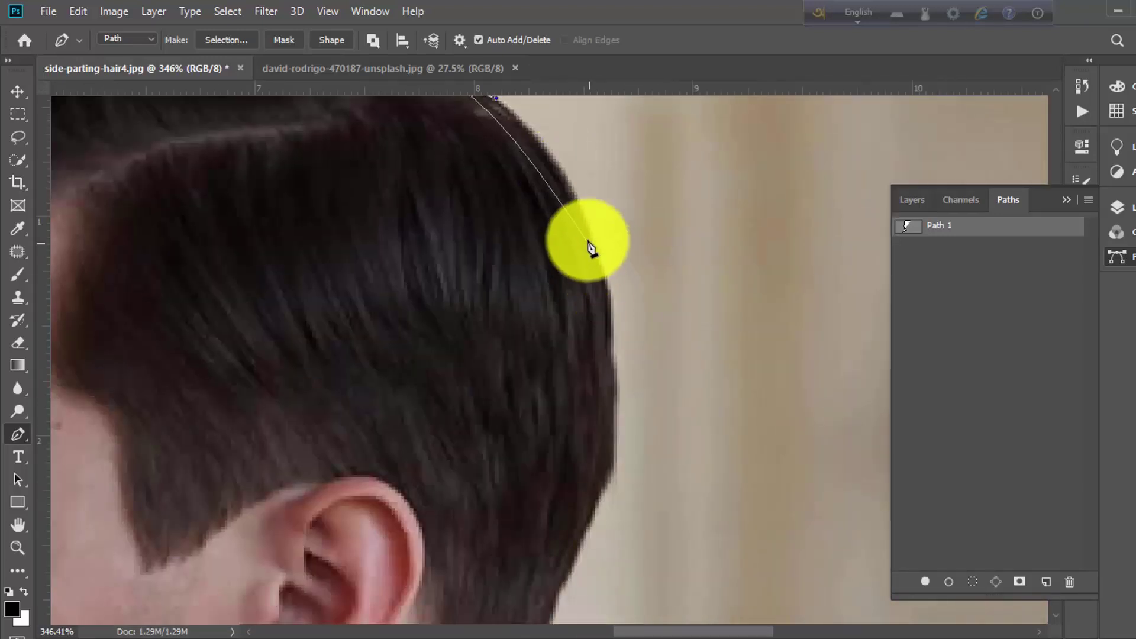
mouse_move(612, 320)
left_mouse_down()
mouse_move(621, 373)
mouse_move(637, 269)
left_mouse_up()
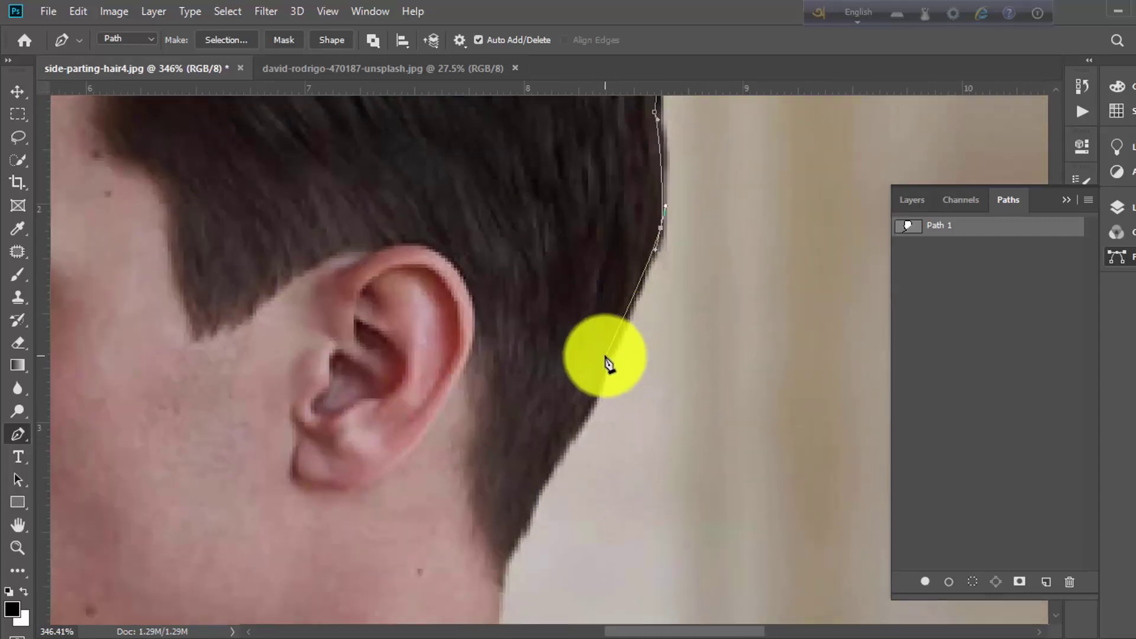
mouse_move(609, 363)
left_mouse_down()
mouse_move(596, 388)
mouse_move(601, 350)
mouse_move(584, 317)
mouse_move(640, 406)
mouse_move(599, 317)
left_mouse_up()
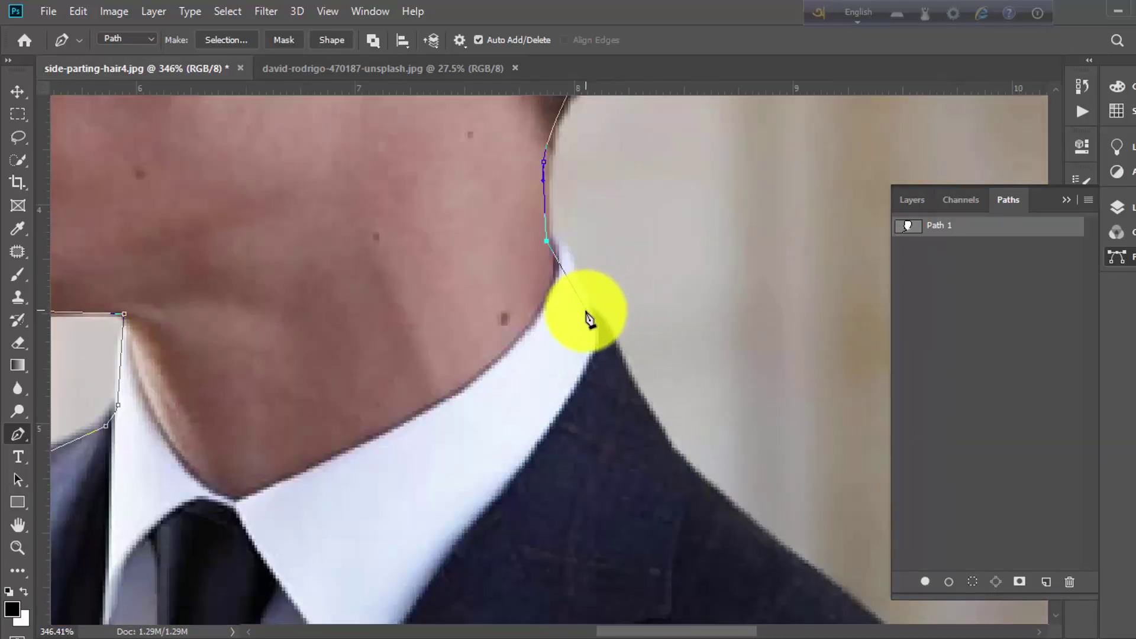
left_click_drag(680, 502, 588, 329)
left_click_drag(560, 251, 588, 291)
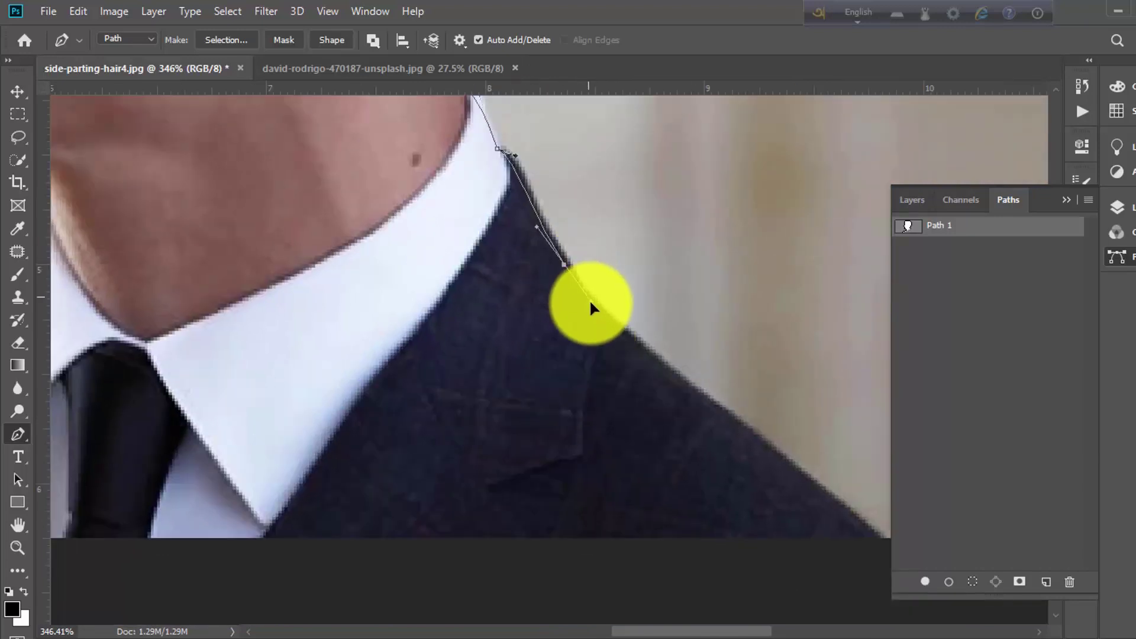
mouse_move(726, 398)
left_mouse_down()
mouse_move(592, 343)
mouse_move(635, 385)
left_mouse_up()
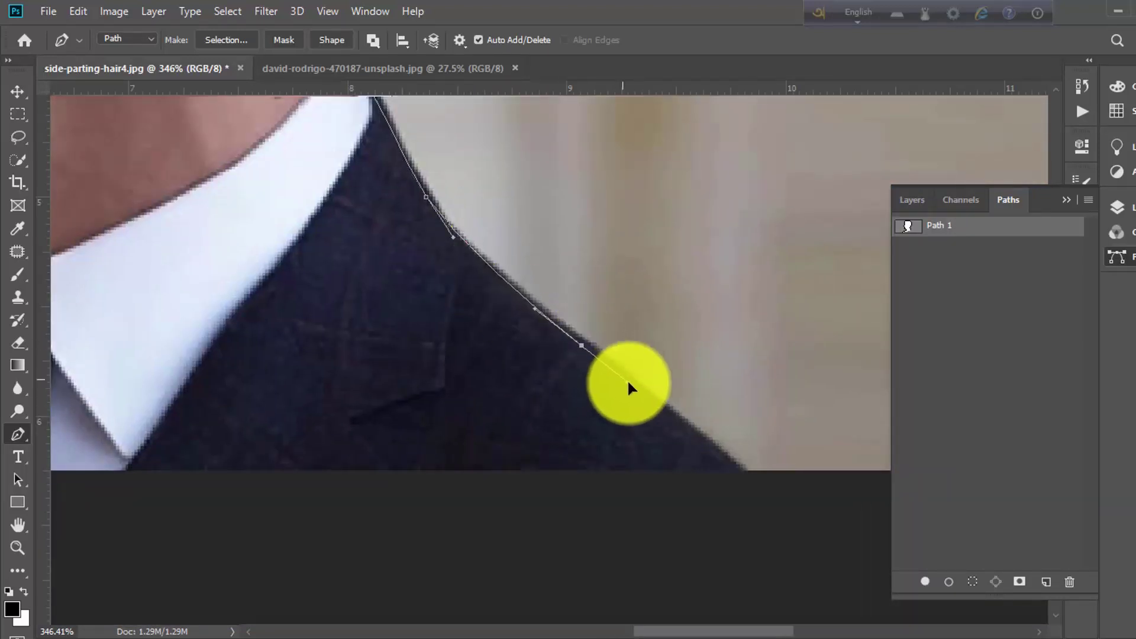
left_click_drag(712, 454, 627, 355)
- Finish the right shoulder, close the path at the lower-left edge and fit the image on screen
scroll(657, 380, "down", 2)
left_click_drag(298, 381, 754, 482)
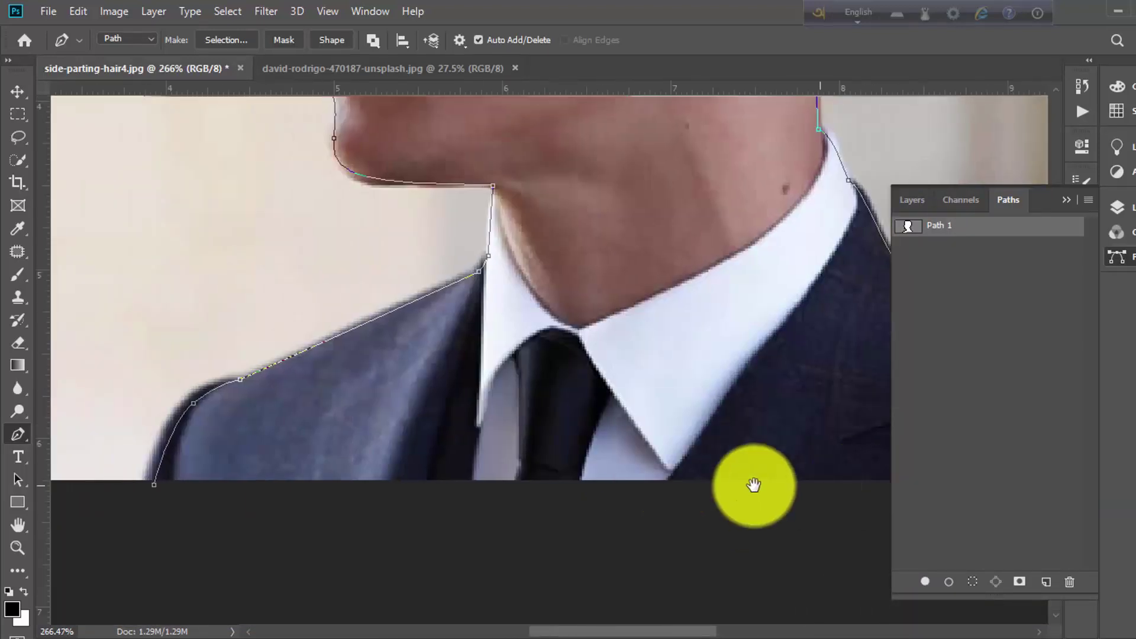
left_click_drag(680, 505, 210, 455)
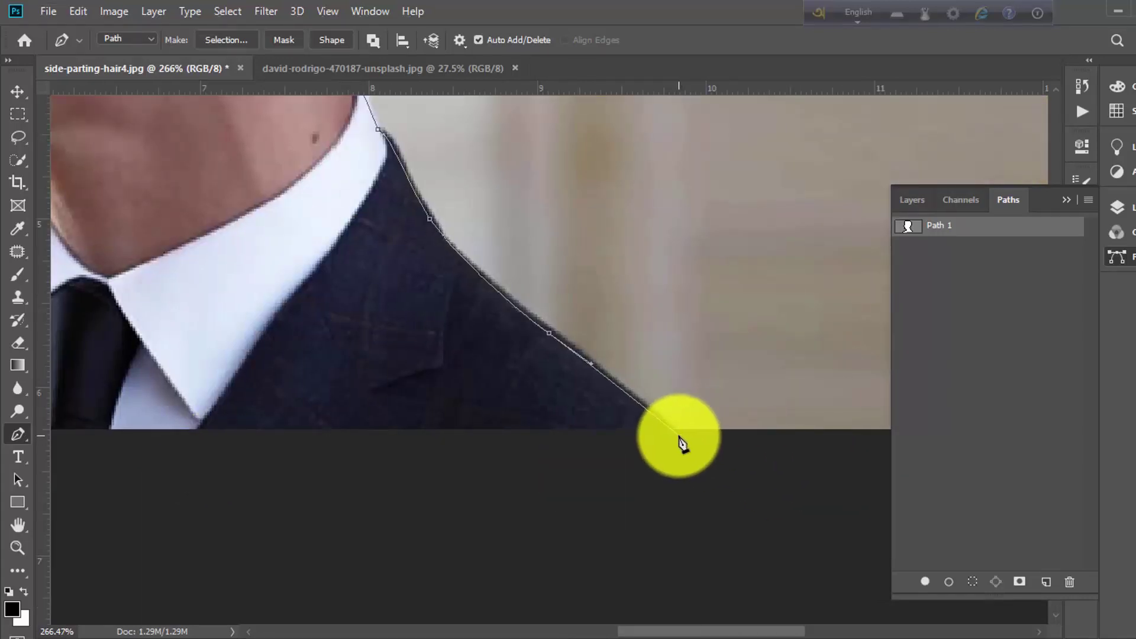
left_click_drag(683, 444, 730, 500)
left_click(166, 496)
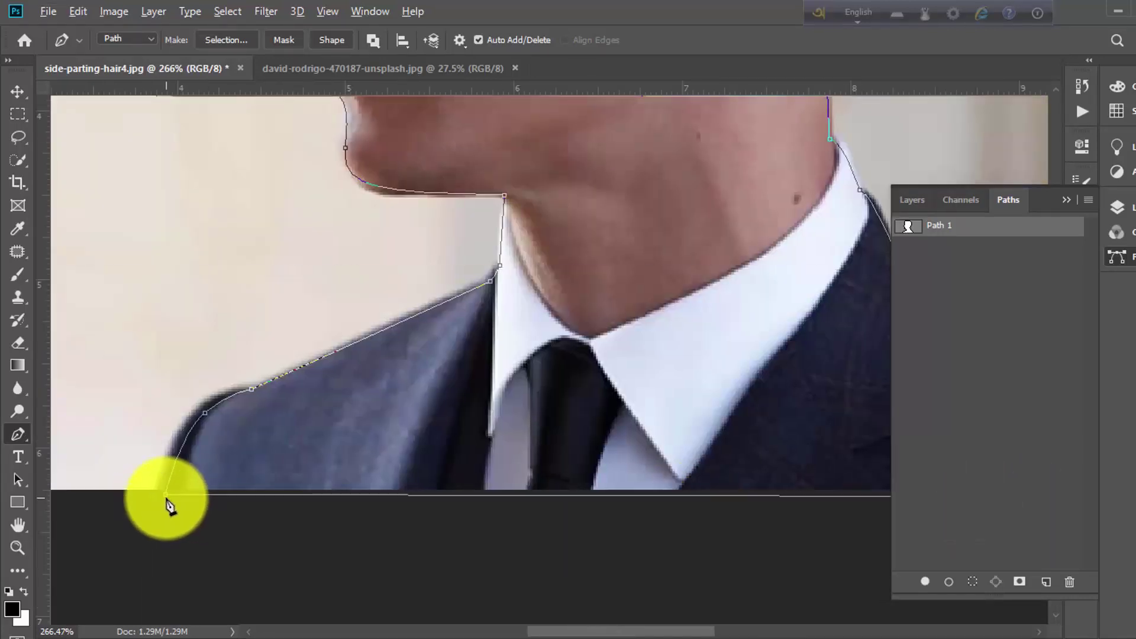
key("ctrl+0")
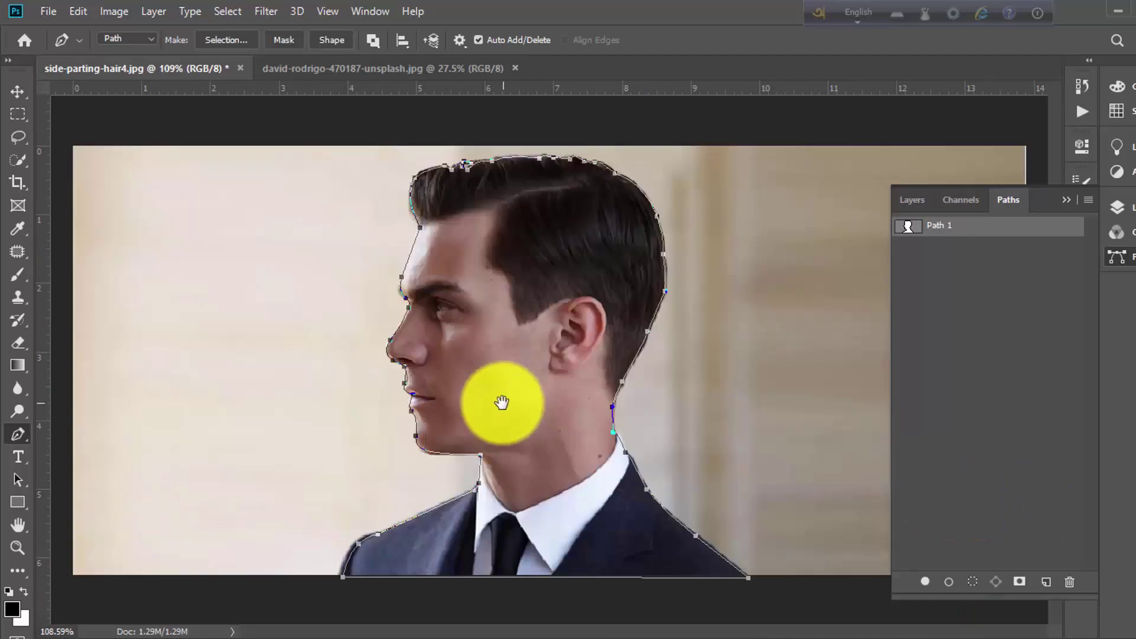
- Make a 0.5 px feathered selection from Path 1 and copy the man onto Layer 1
right_click(947, 229)
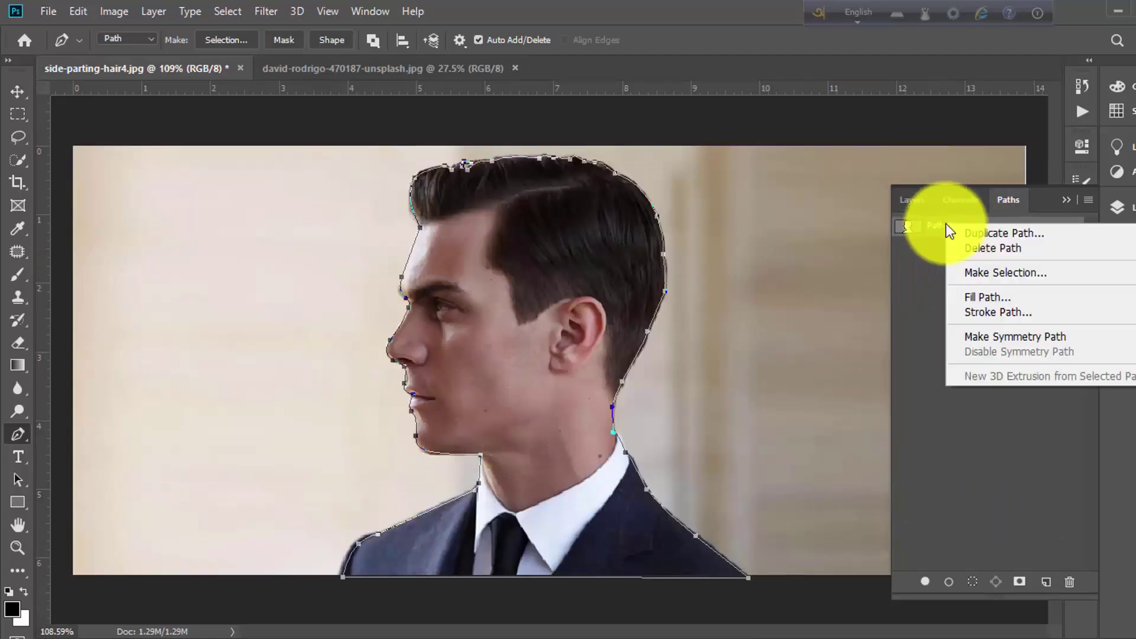
left_click(981, 272)
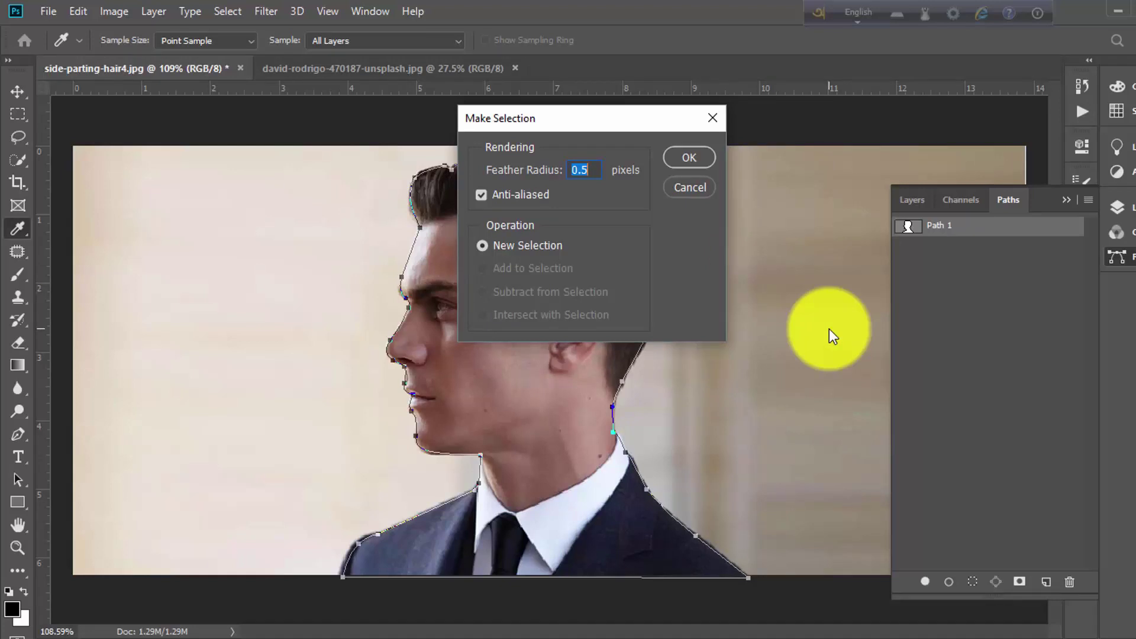
key("Return")
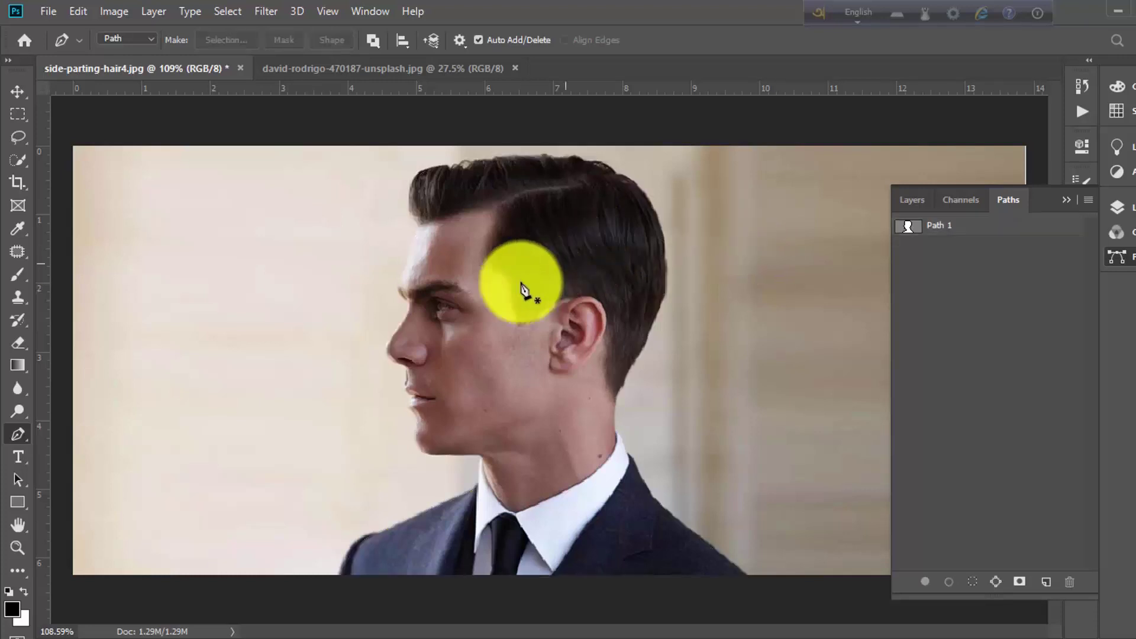
left_click(917, 200)
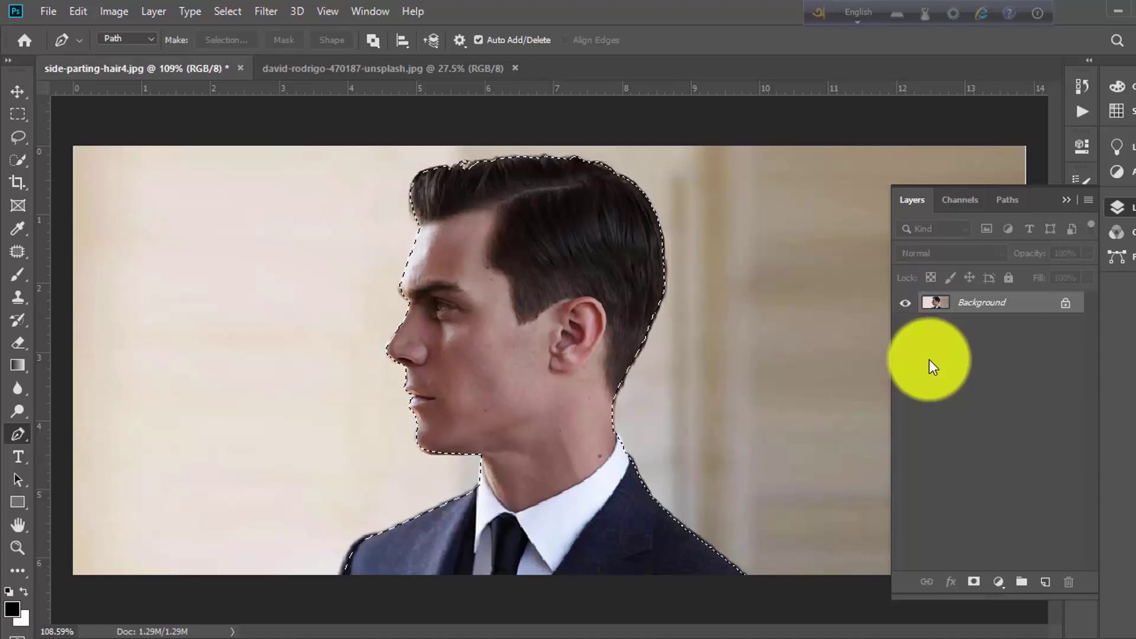
key("ctrl+j")
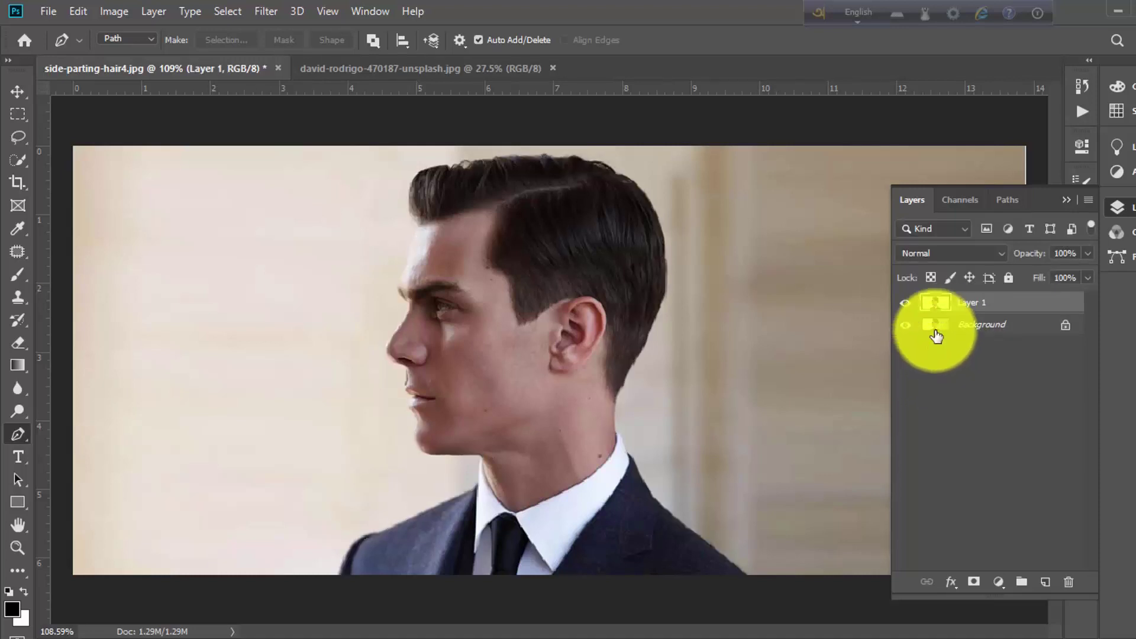
- Hide the Background layer and apply a Black & White adjustment to Layer 1
left_click(911, 325)
scroll(578, 355, "down", 2)
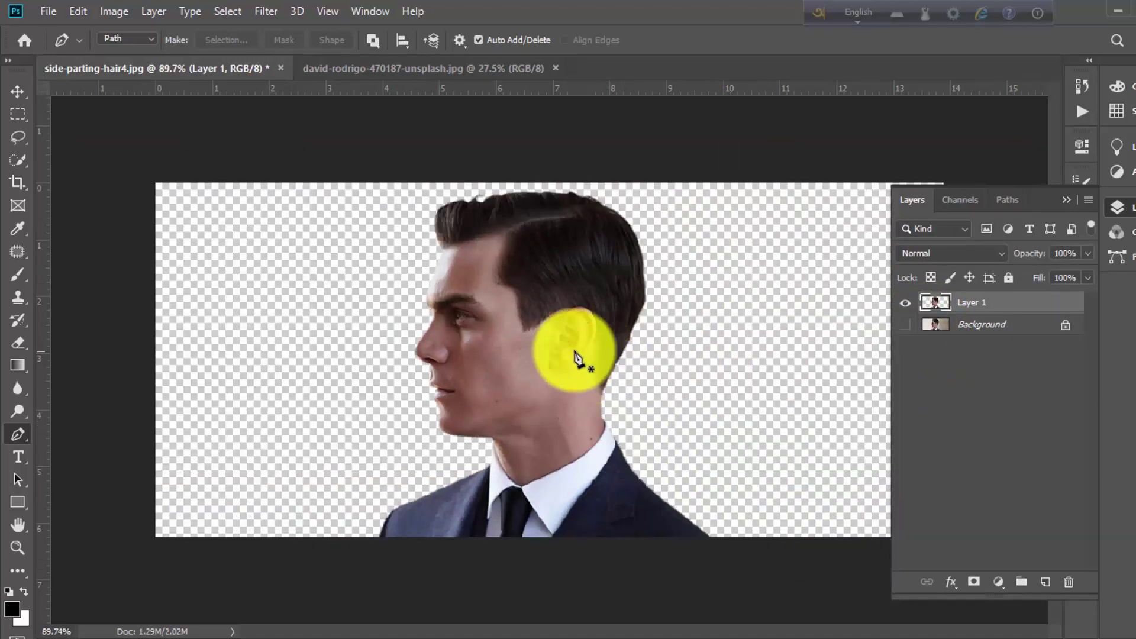
scroll(556, 352, "up", 4)
scroll(557, 352, "down", 3)
scroll(641, 325, "up", 3)
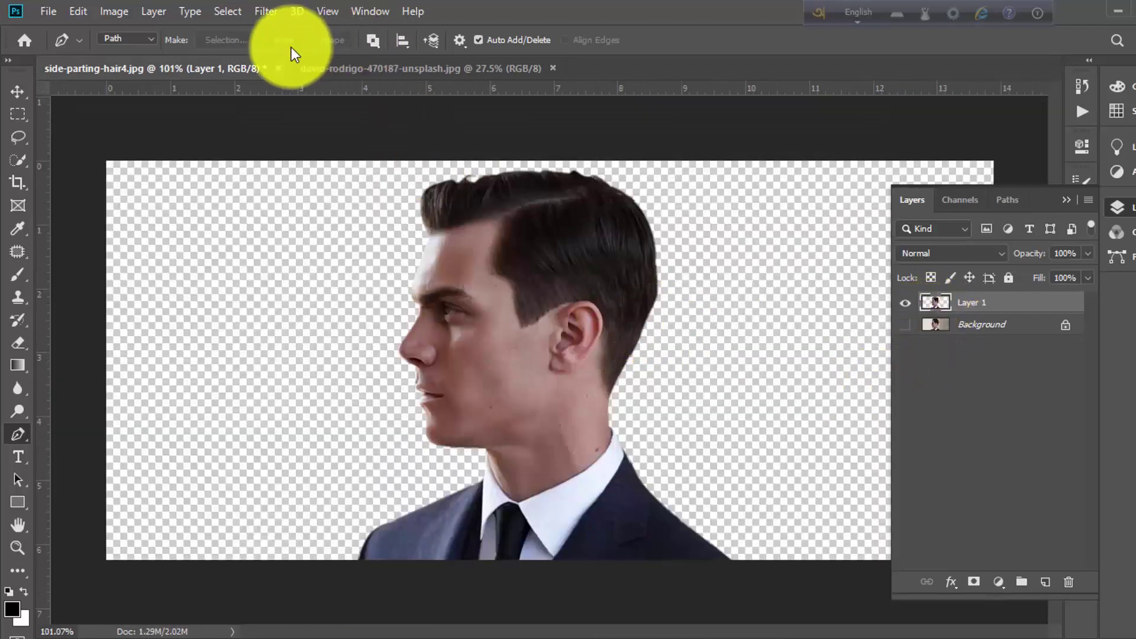
left_click(118, 9)
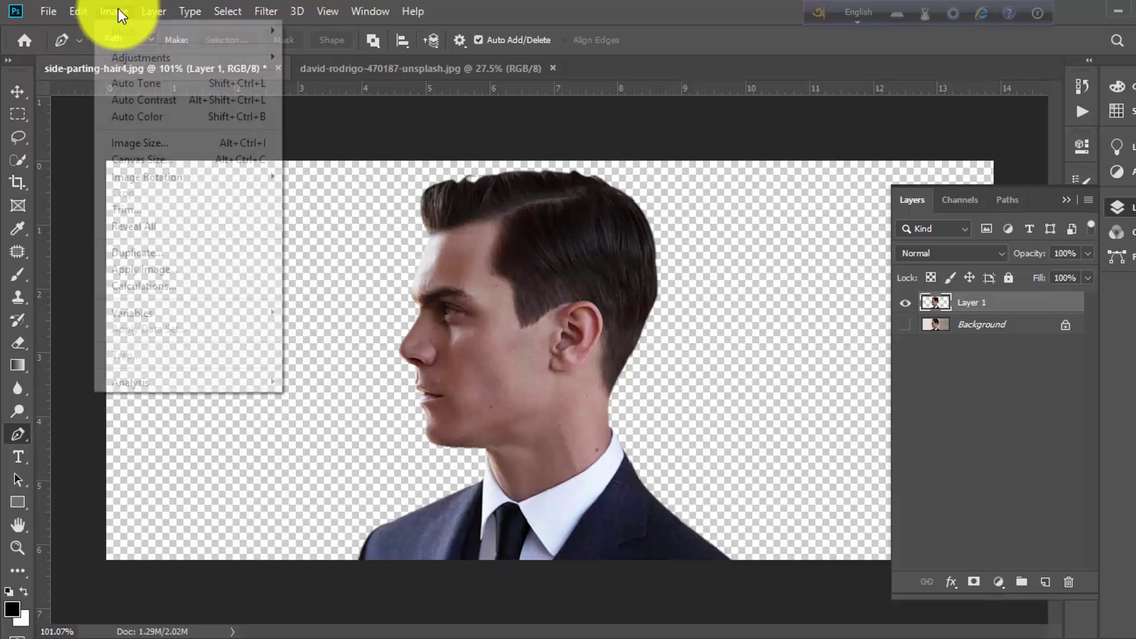
mouse_move(143, 58)
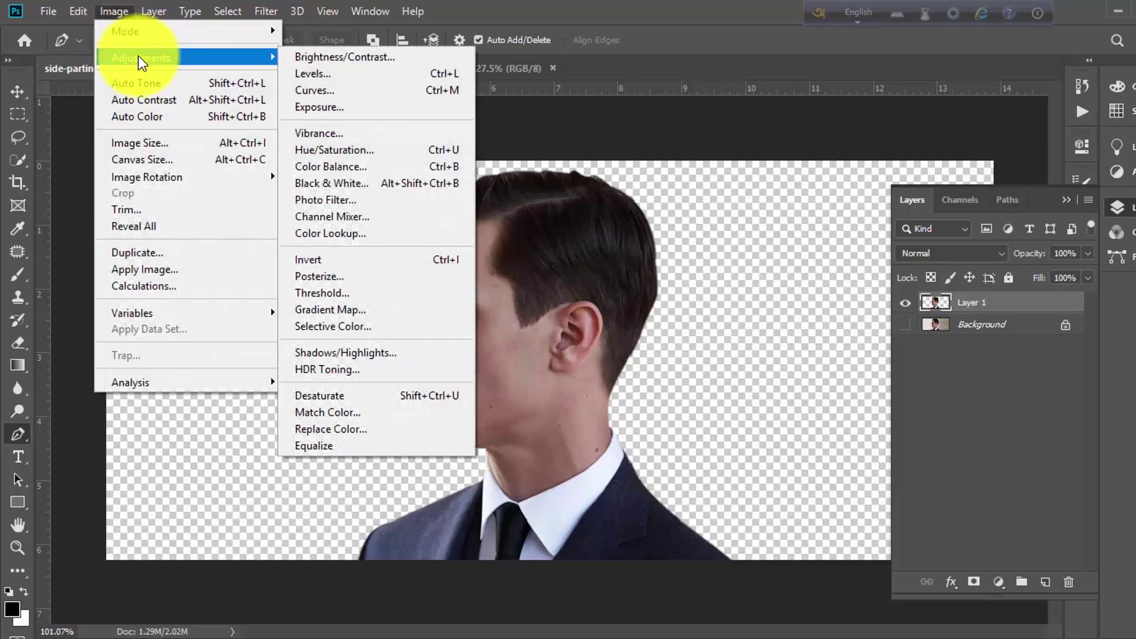
left_click(376, 180)
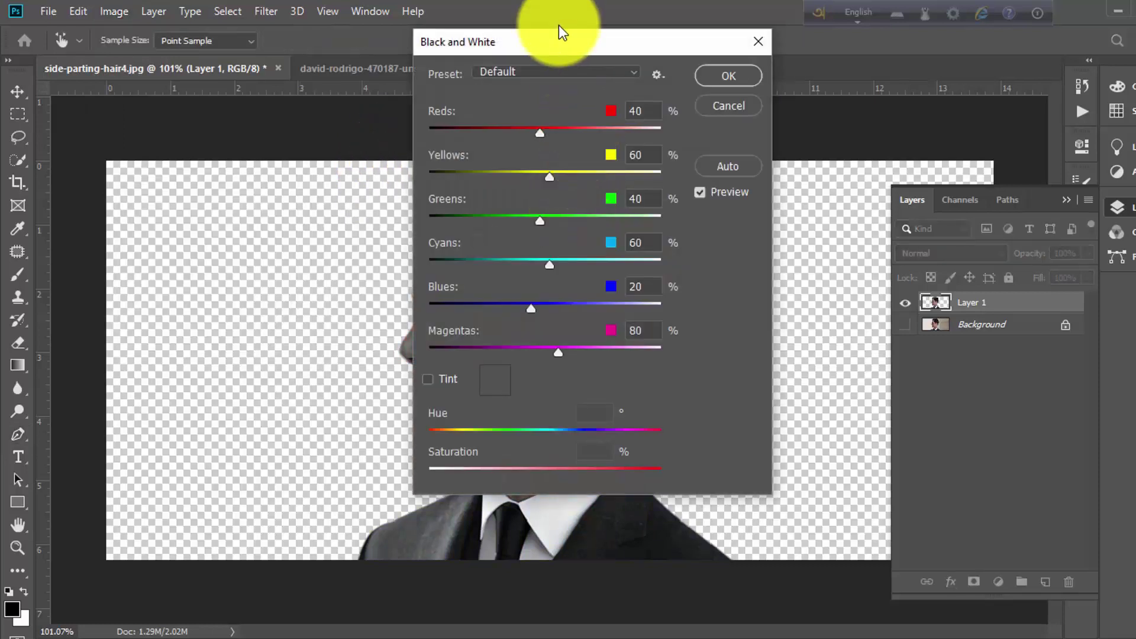
- Set the Black & White sliders to Greens 142, Blues 198, Magentas 109 and apply
left_click_drag(563, 41, 946, 57)
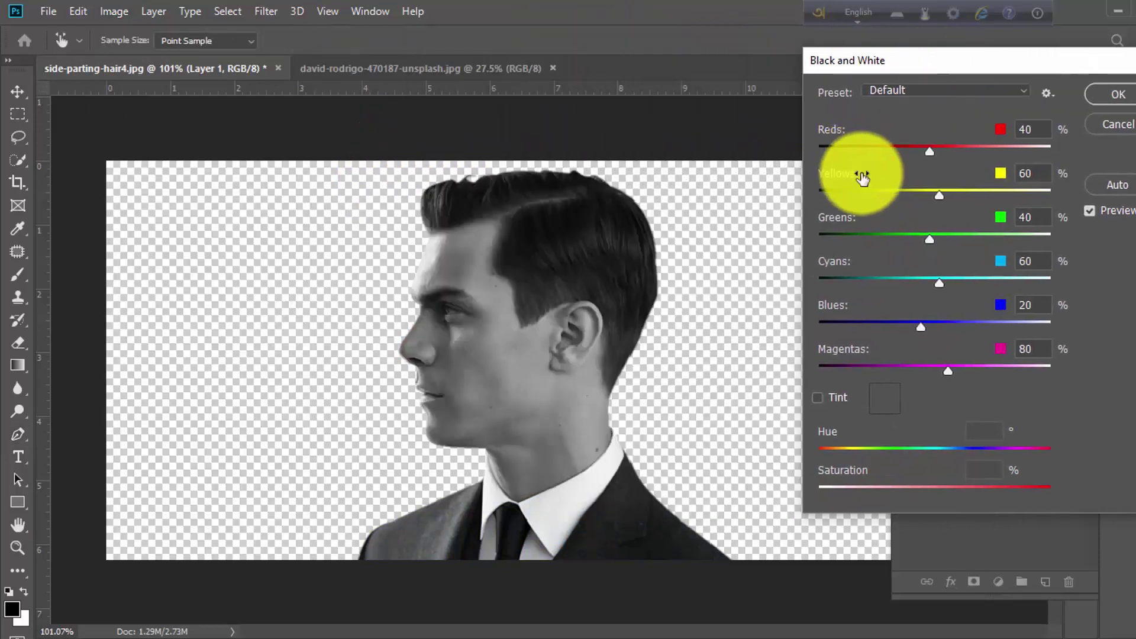
left_click_drag(931, 155, 907, 151)
mouse_move(930, 237)
left_mouse_down()
mouse_move(942, 237)
mouse_move(912, 236)
mouse_move(978, 239)
left_mouse_up()
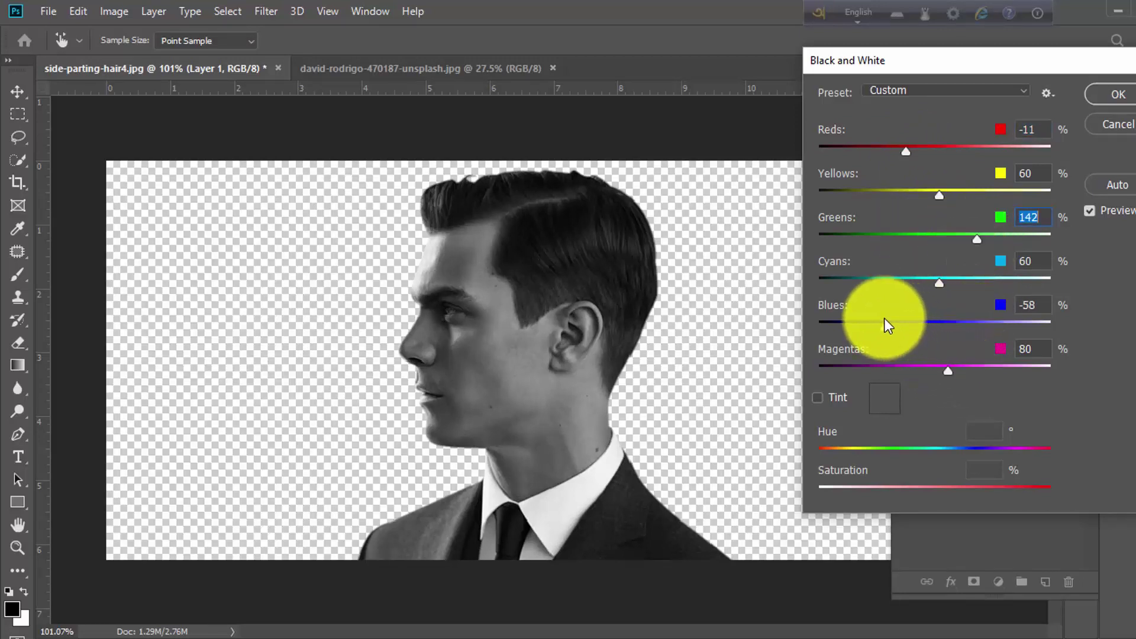
left_click_drag(886, 322, 1004, 325)
mouse_move(949, 372)
left_mouse_down()
mouse_move(879, 365)
mouse_move(963, 366)
left_mouse_up()
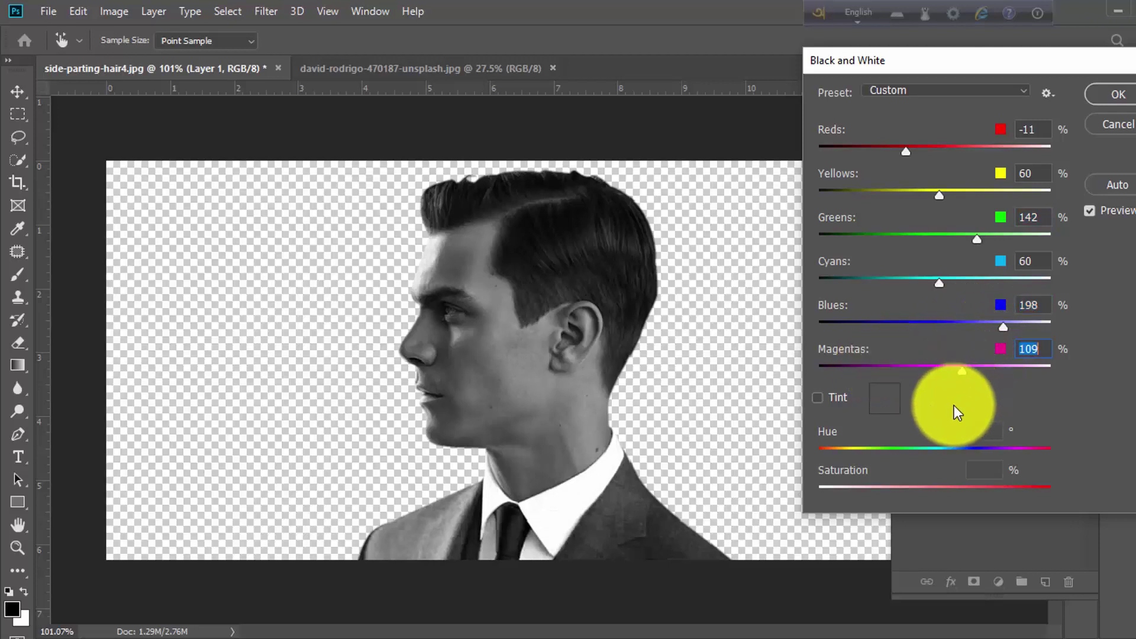
left_click(1100, 90)
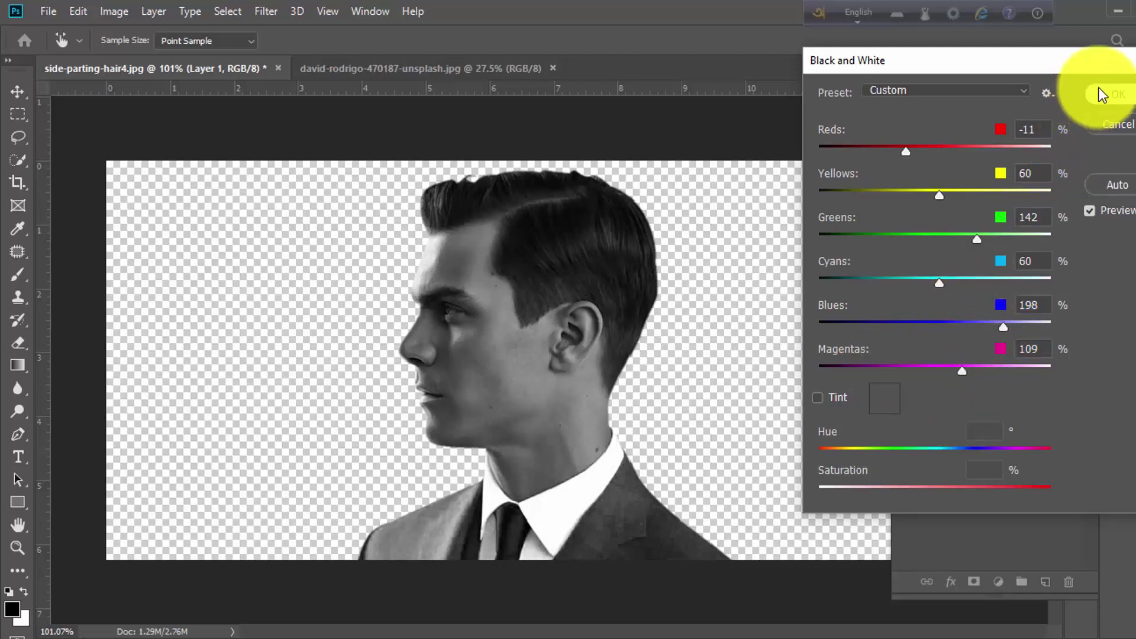
left_click(1102, 95)
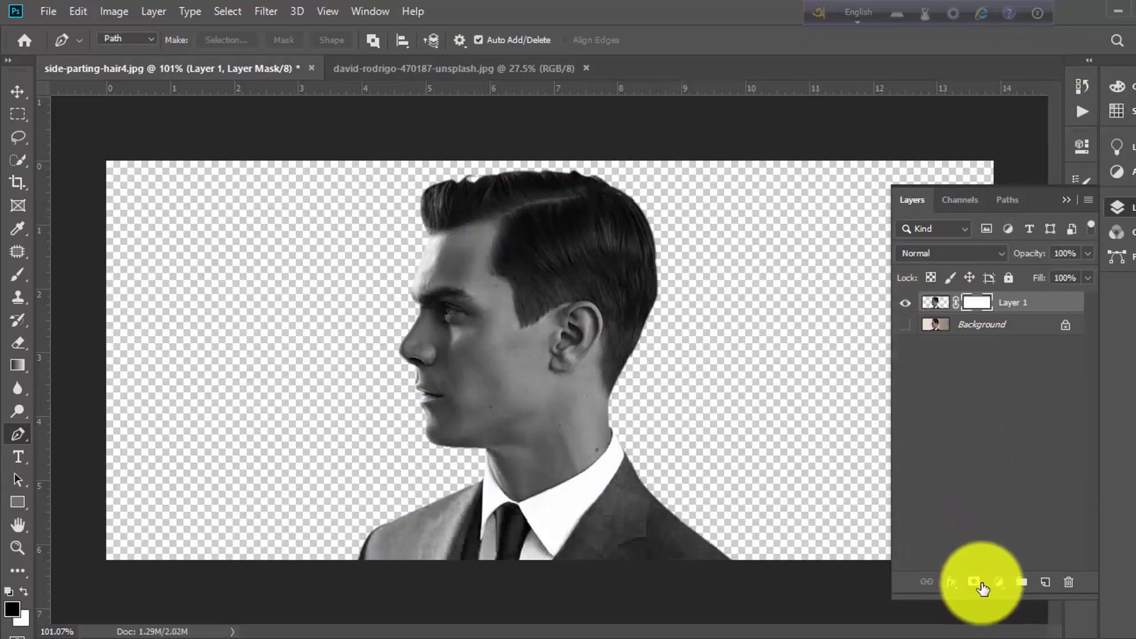
- Load the man's outline as a selection, add a layer mask, and preview the mask alone
left_click(935, 303)
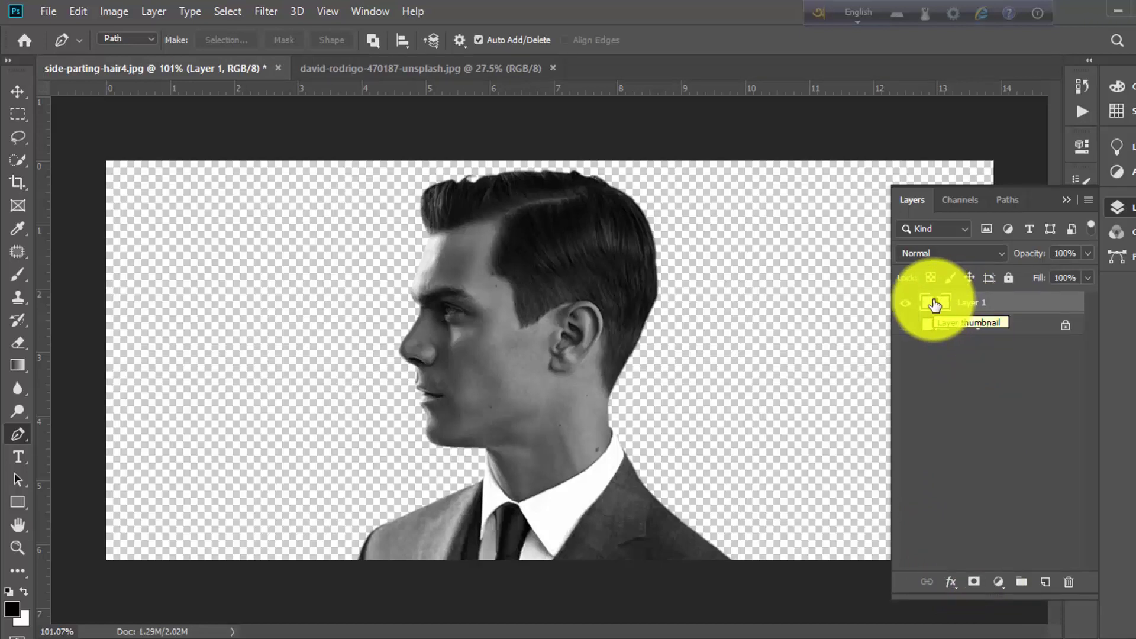
left_click(935, 303, "ctrl")
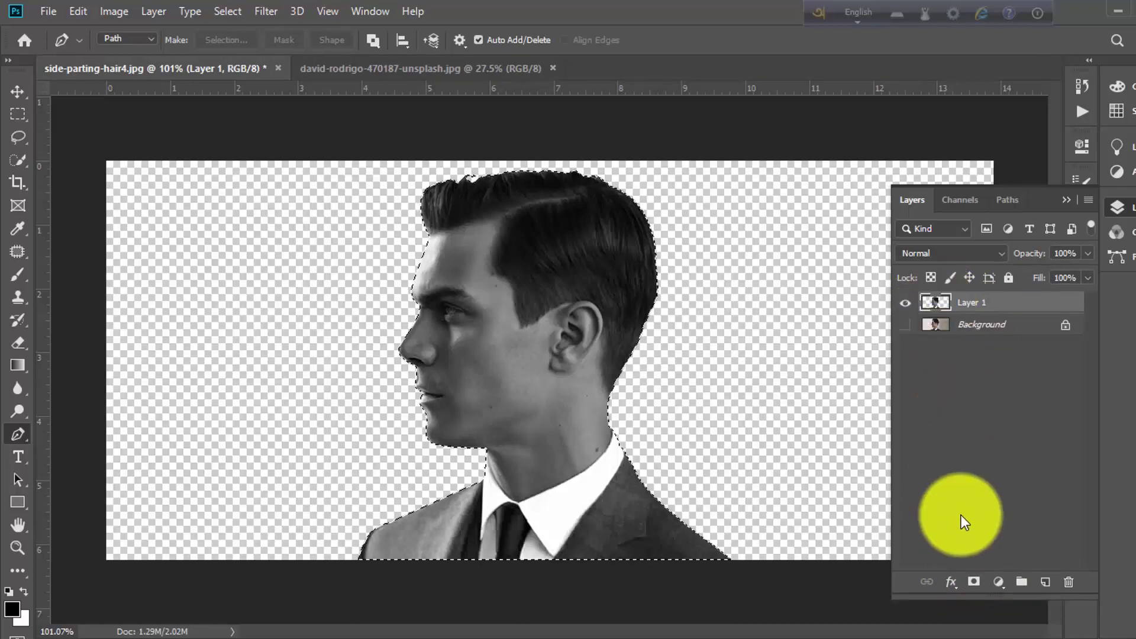
left_click(970, 586)
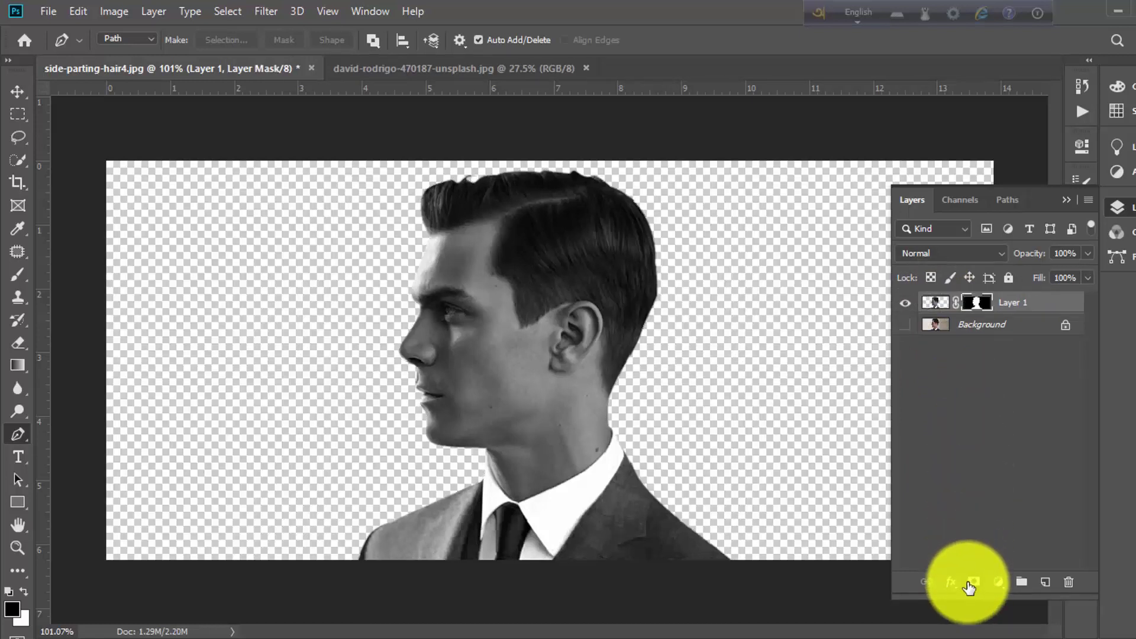
scroll(498, 299, "up", 3)
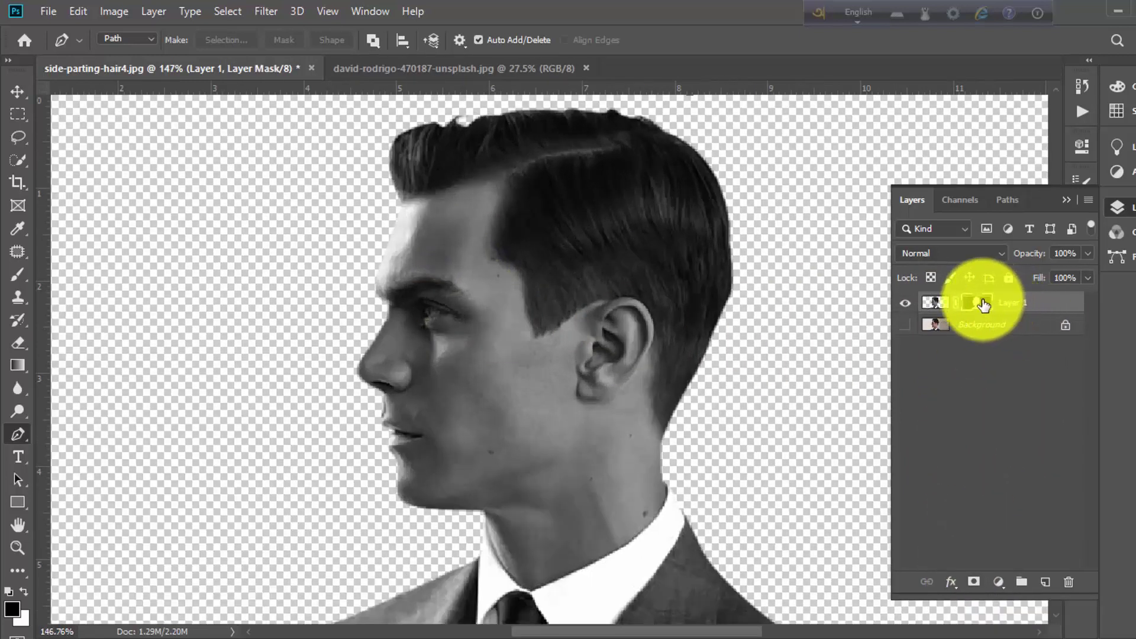
left_click(982, 305, "alt")
scroll(546, 382, "down", 1)
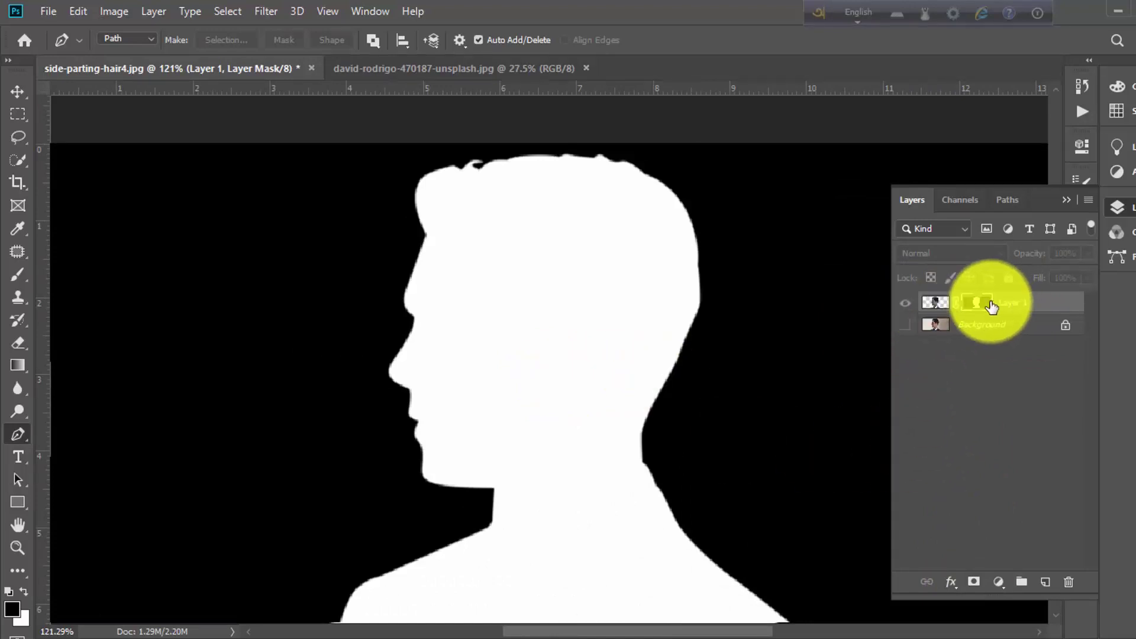
left_click(980, 306, "alt")
scroll(730, 426, "down", 1)
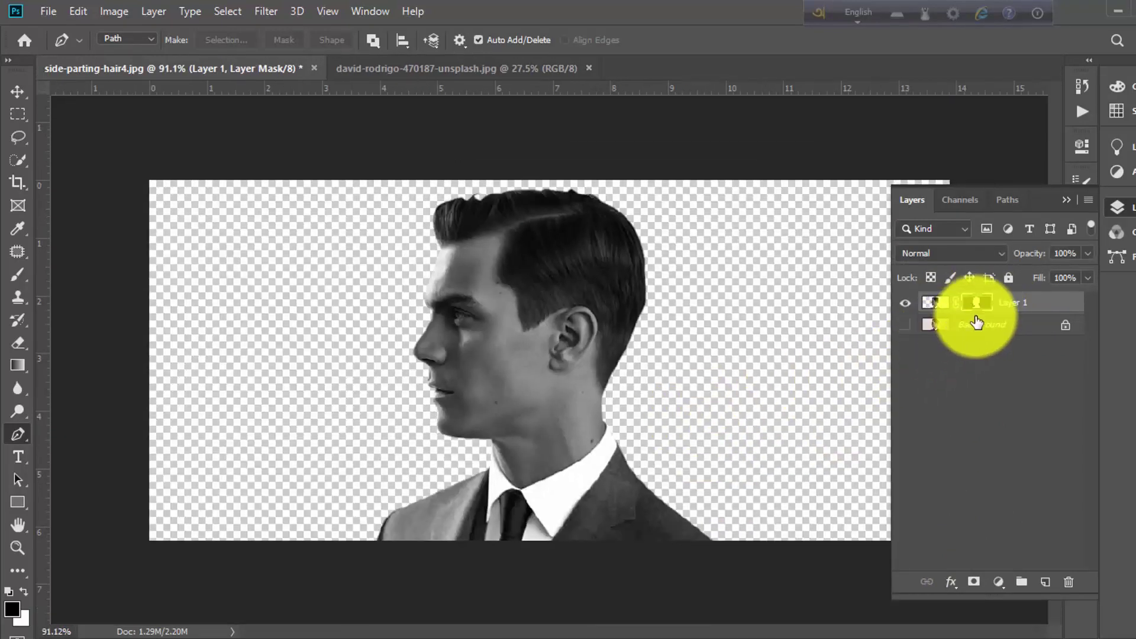
- Delete Layer 1's existing mask without applying it
left_click(934, 304)
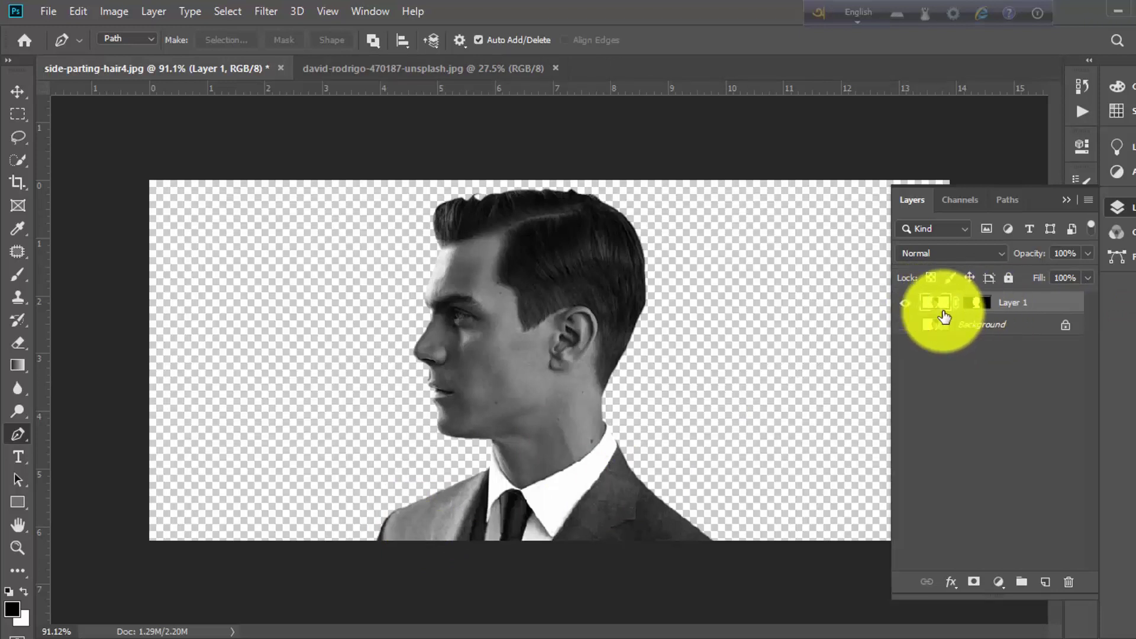
left_click(975, 304)
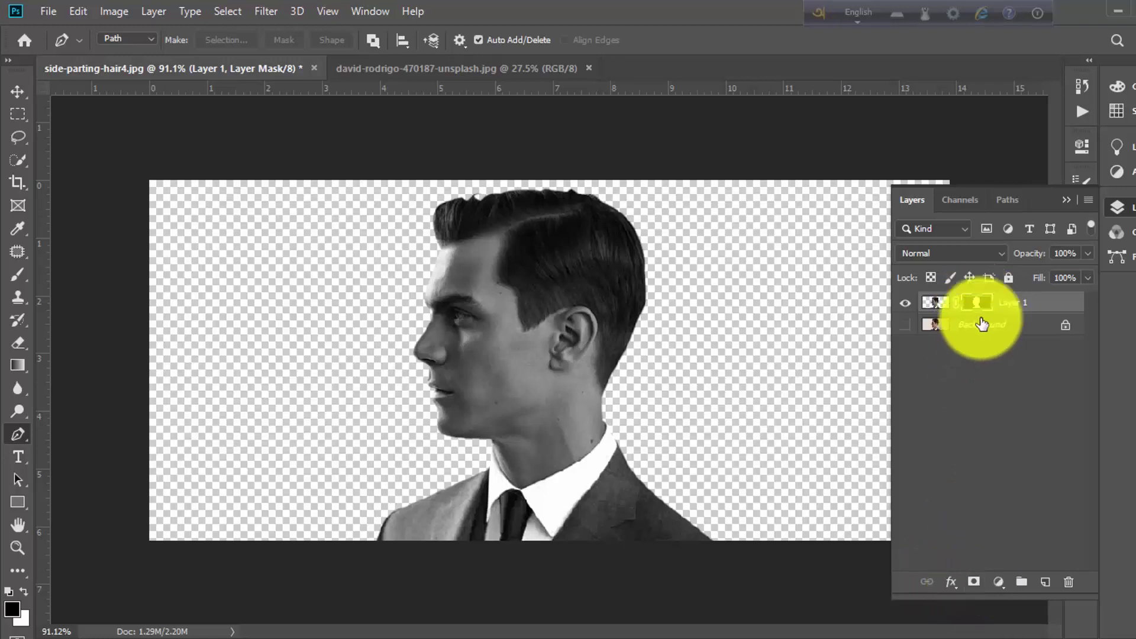
left_click_drag(979, 307, 1069, 581)
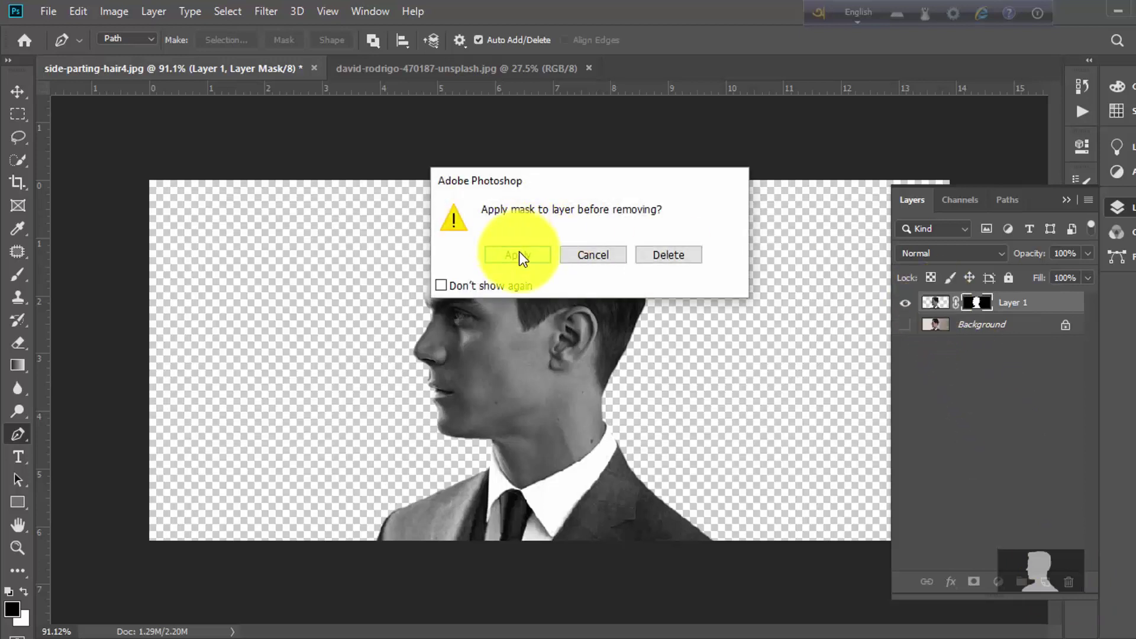
left_click(682, 256)
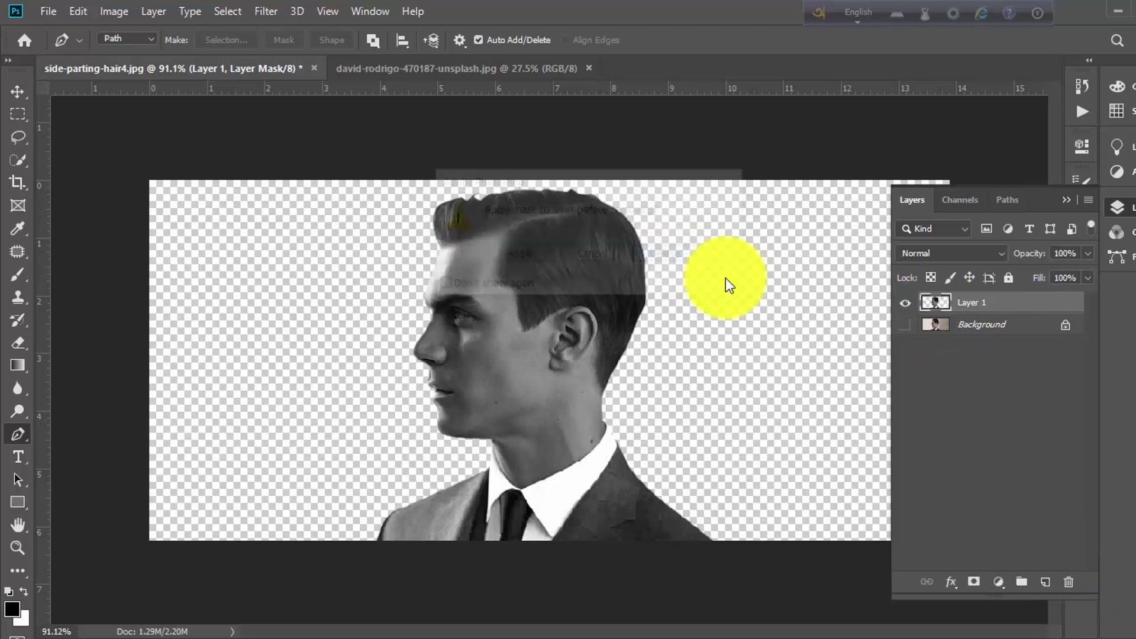
- Reload the man's outline selection, create a fresh layer mask from it and zoom into the hair
left_click(938, 306, "ctrl")
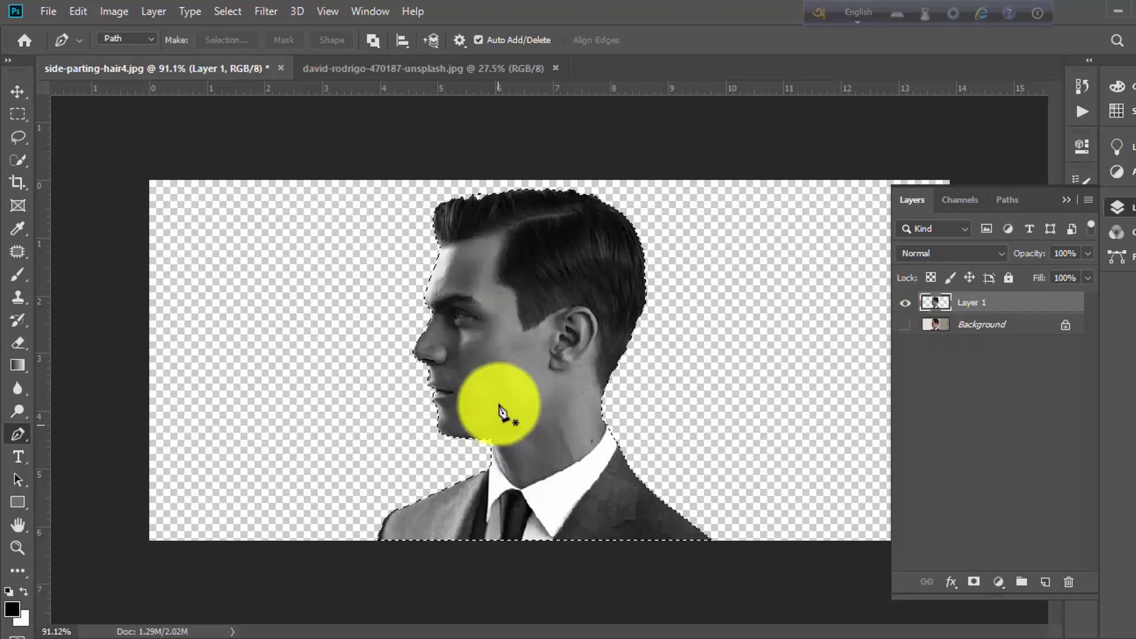
scroll(542, 355, "up", 1)
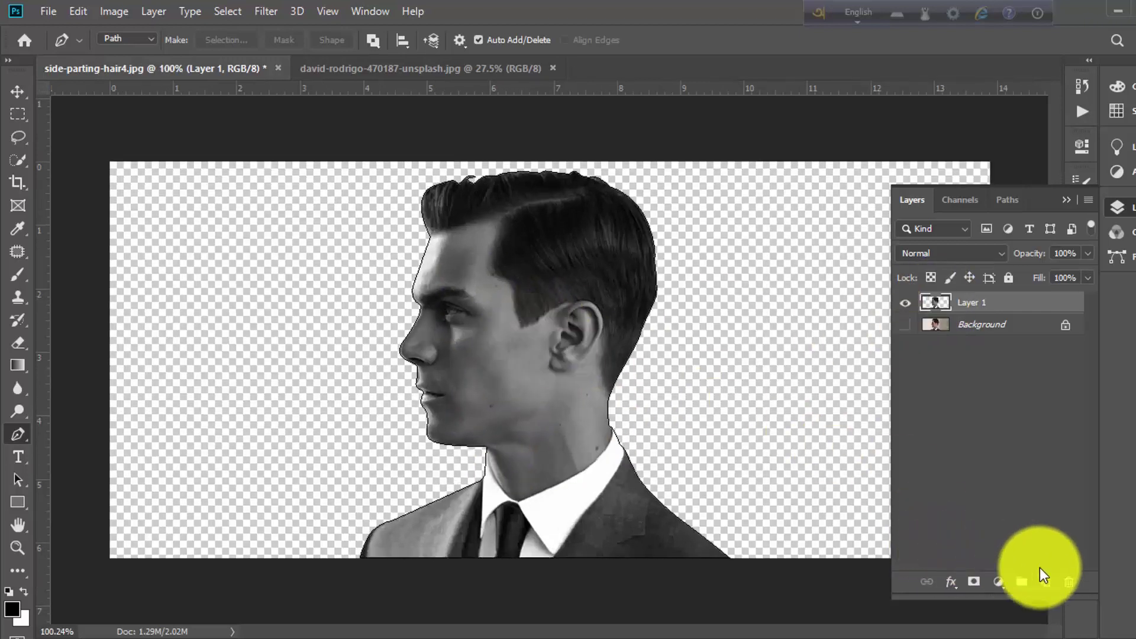
left_click(974, 583)
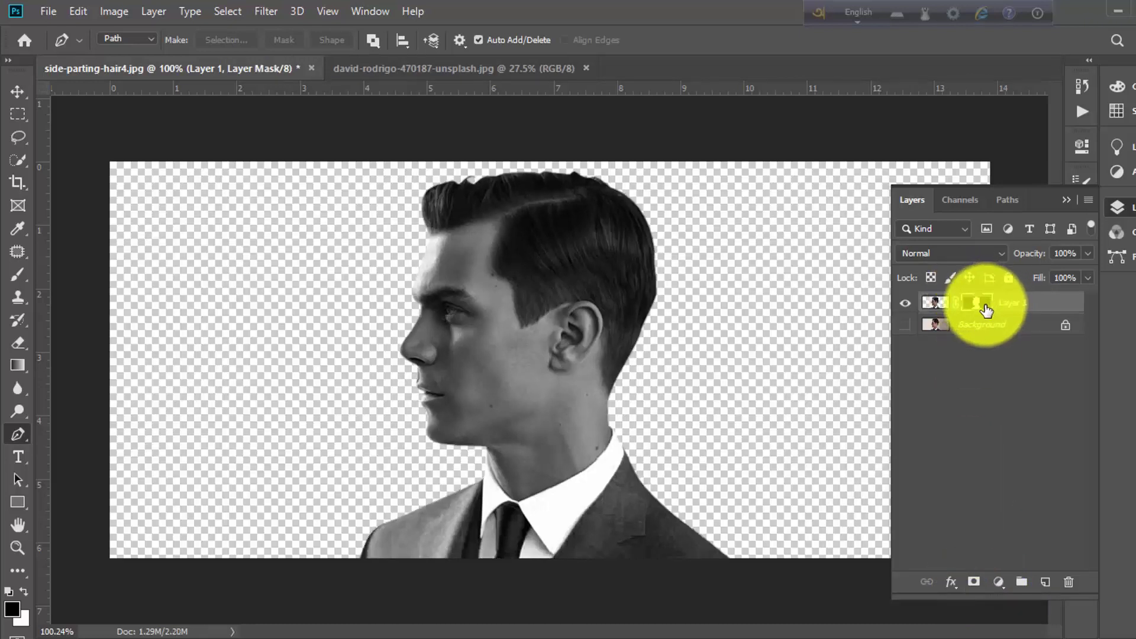
scroll(600, 229, "up", 3)
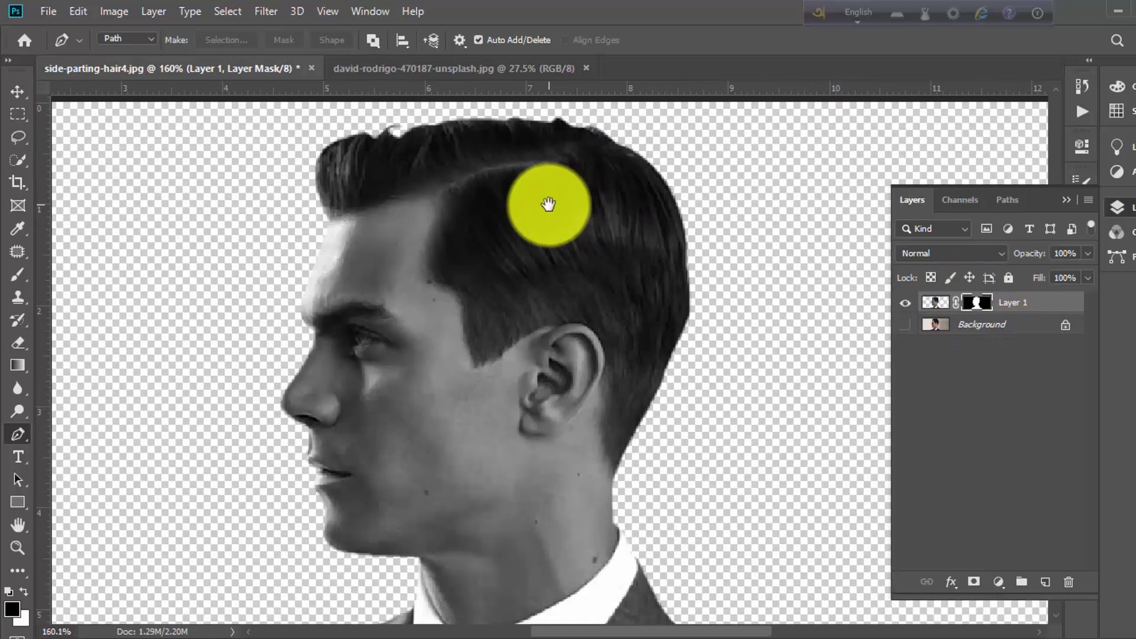
mouse_move(546, 204)
left_mouse_down()
mouse_move(585, 290)
mouse_move(666, 366)
left_mouse_up()
scroll(737, 355, "down", 3)
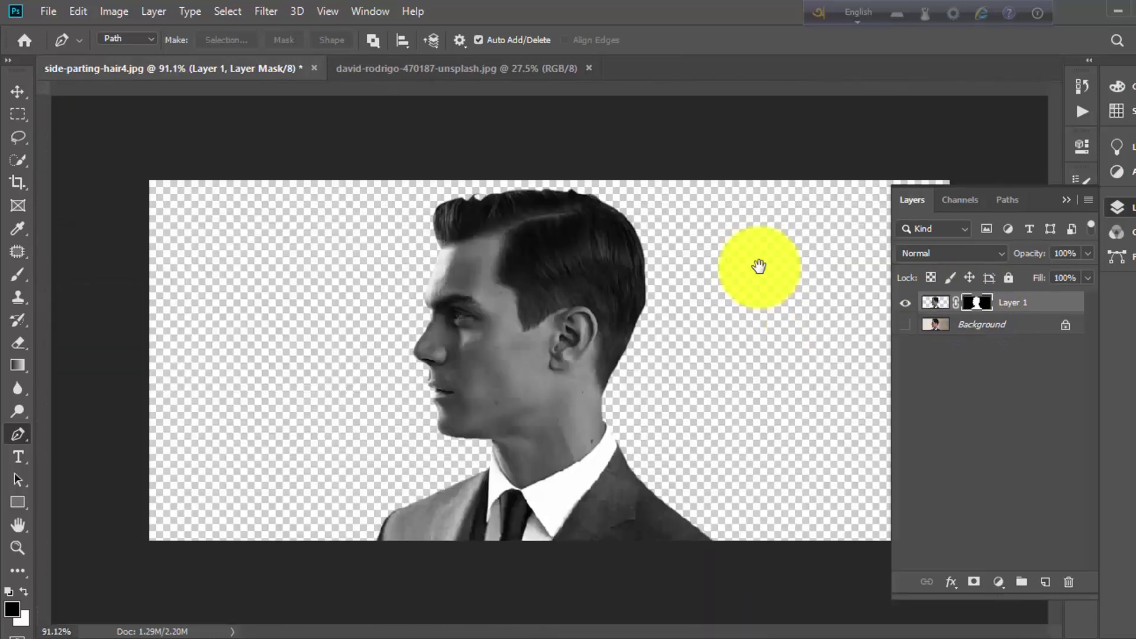
scroll(620, 290, "up", 1)
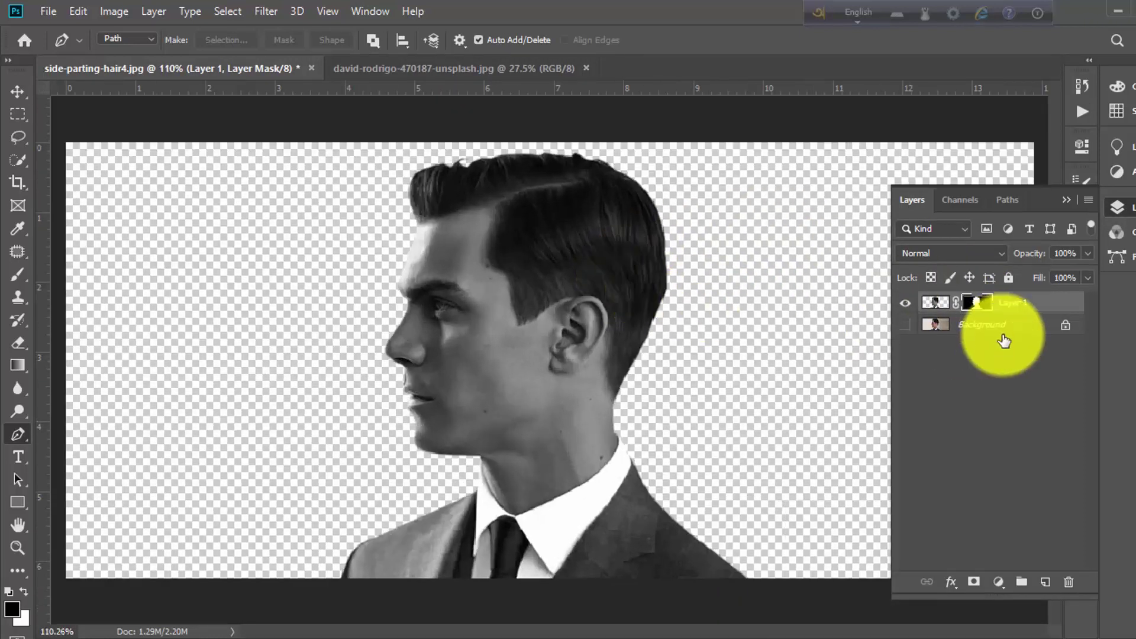
- Inspect the new mask on its own around the head and neck, then return to normal view
left_click(980, 305, "alt")
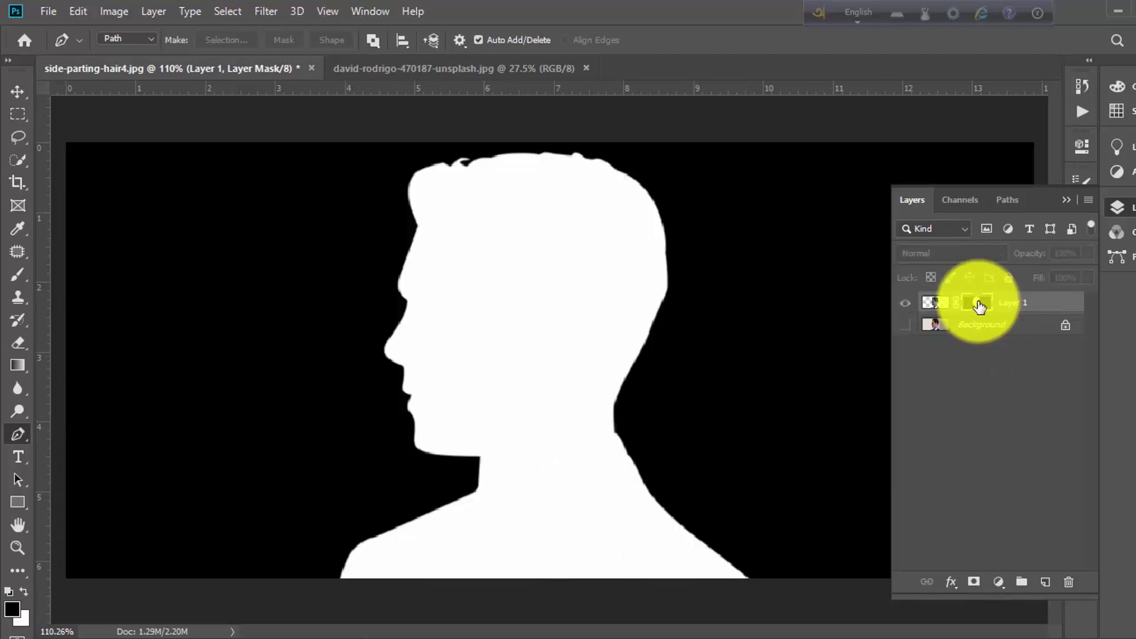
scroll(296, 402, "up", 5)
mouse_move(650, 422)
left_mouse_down()
mouse_move(561, 406)
mouse_move(551, 363)
left_mouse_up()
scroll(609, 398, "down", 2)
scroll(611, 304, "down", 1)
key("ctrl+r")
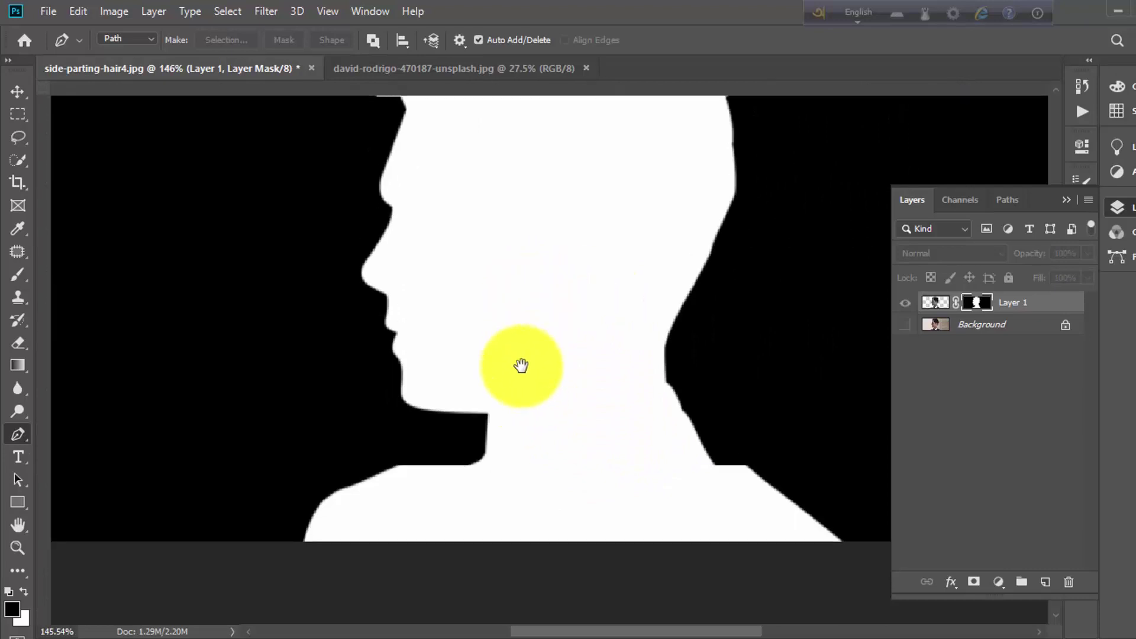
scroll(651, 373, "up", 3)
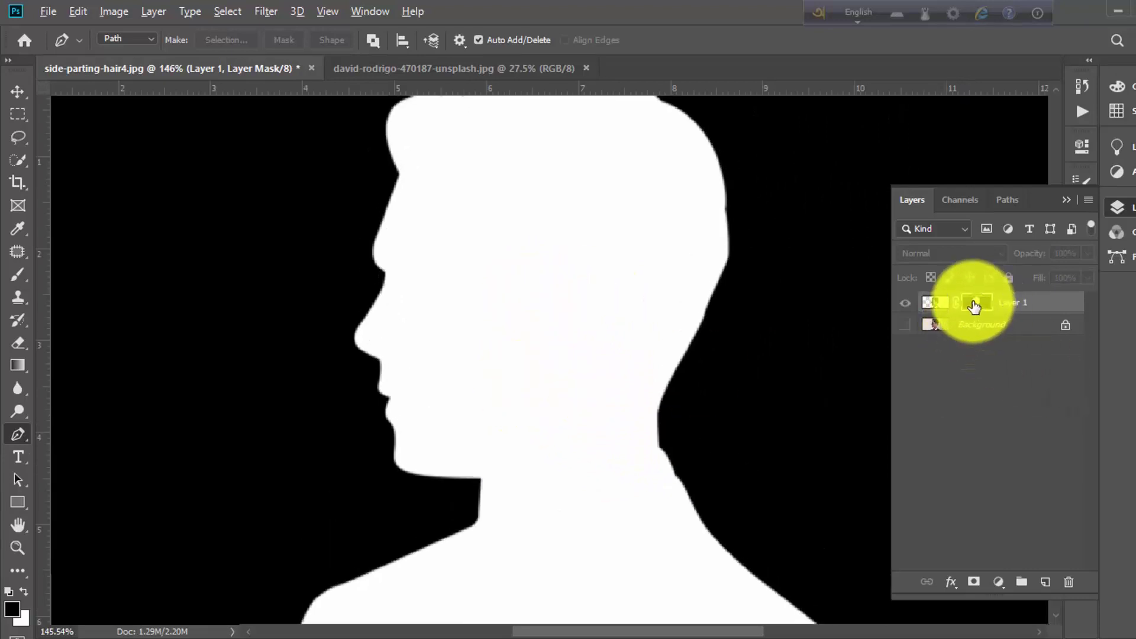
left_click(975, 305, "alt")
scroll(668, 338, "down", 1)
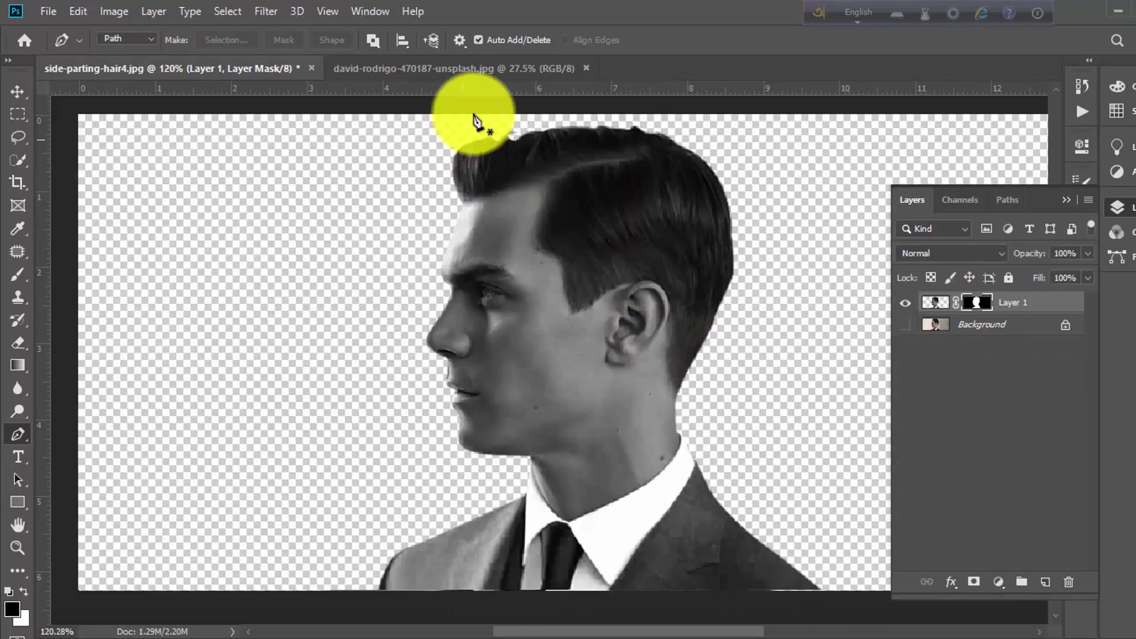
- Switch to the city skyline document, try moving its locked photo, and undo the accidental move
left_click(474, 68)
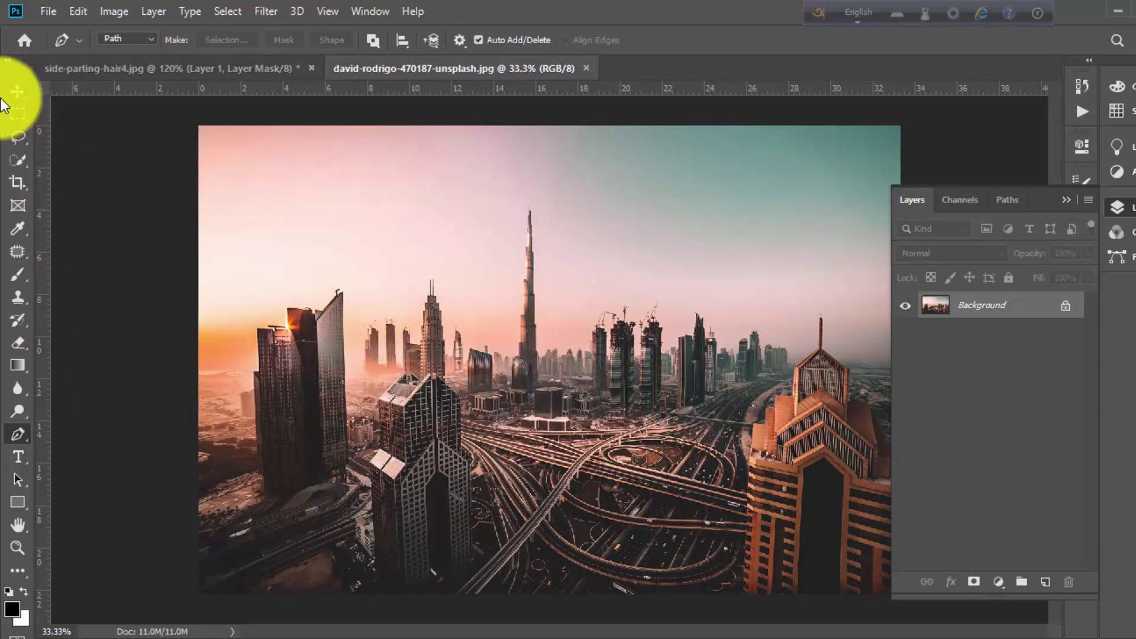
scroll(370, 421, "up", 3)
scroll(370, 421, "up", 2)
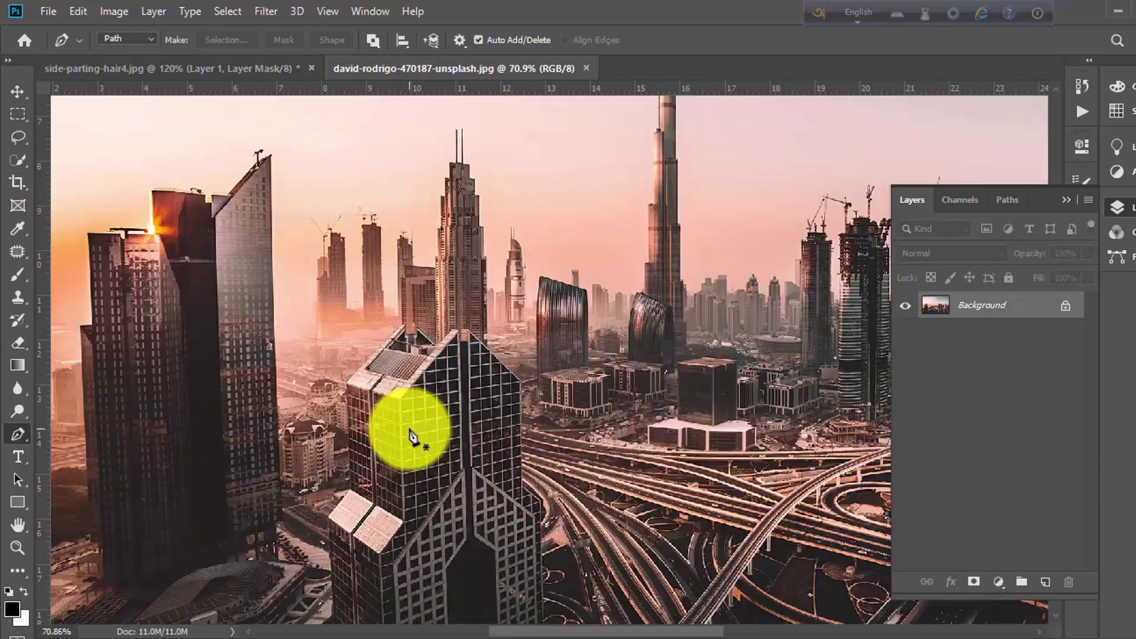
scroll(406, 431, "down", 3)
scroll(376, 419, "down", 1)
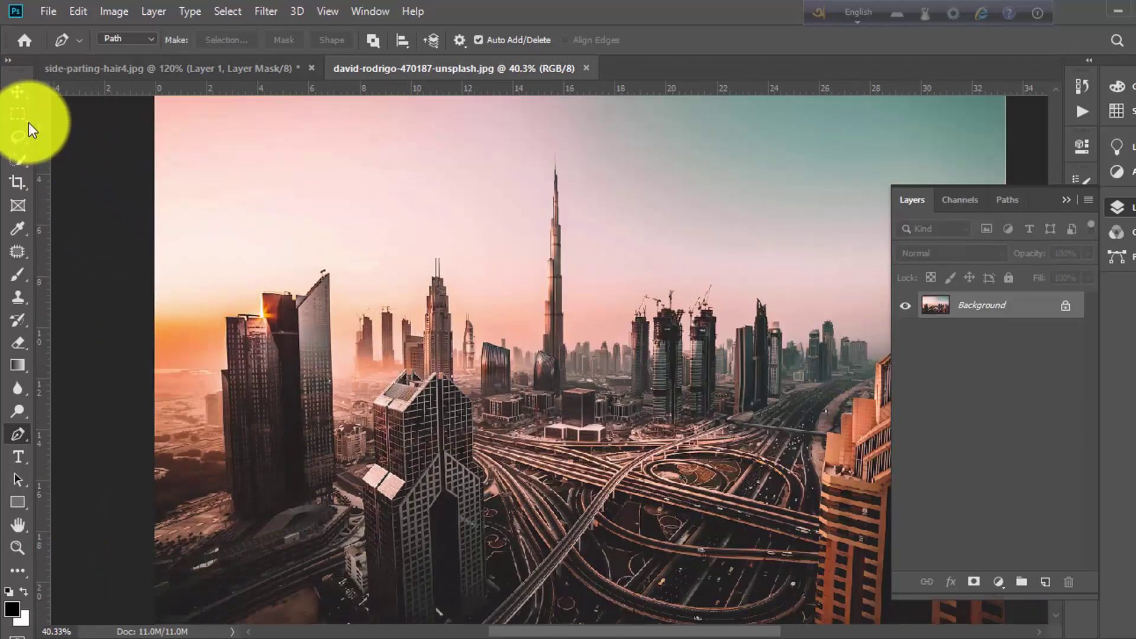
left_click(25, 91)
left_click_drag(506, 317, 555, 355)
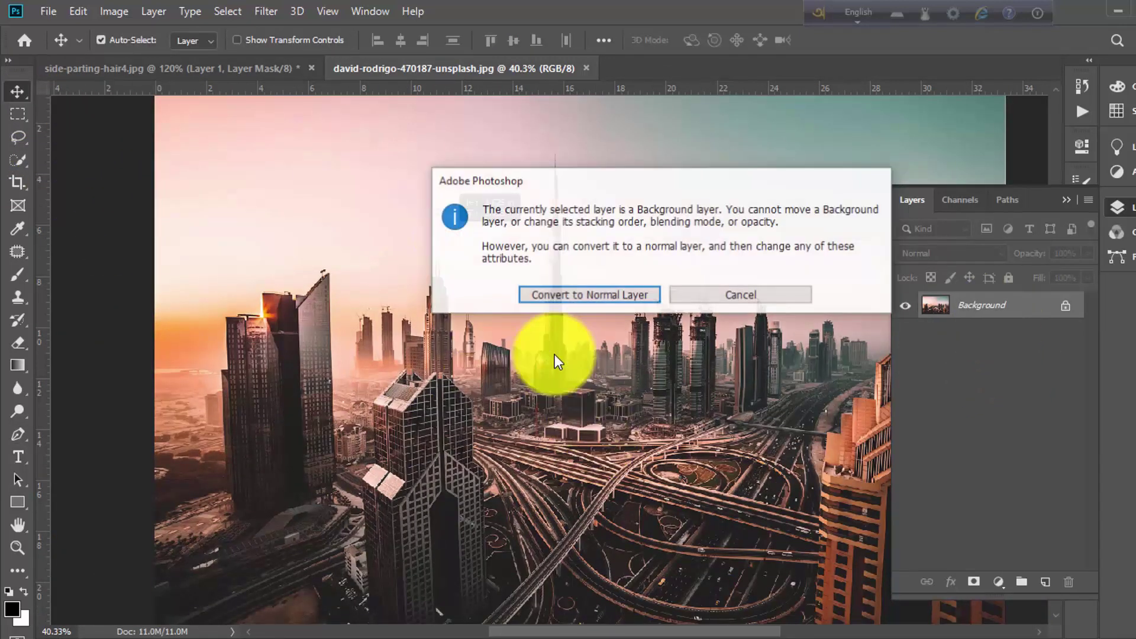
left_click(580, 297)
left_click_drag(795, 473, 752, 342)
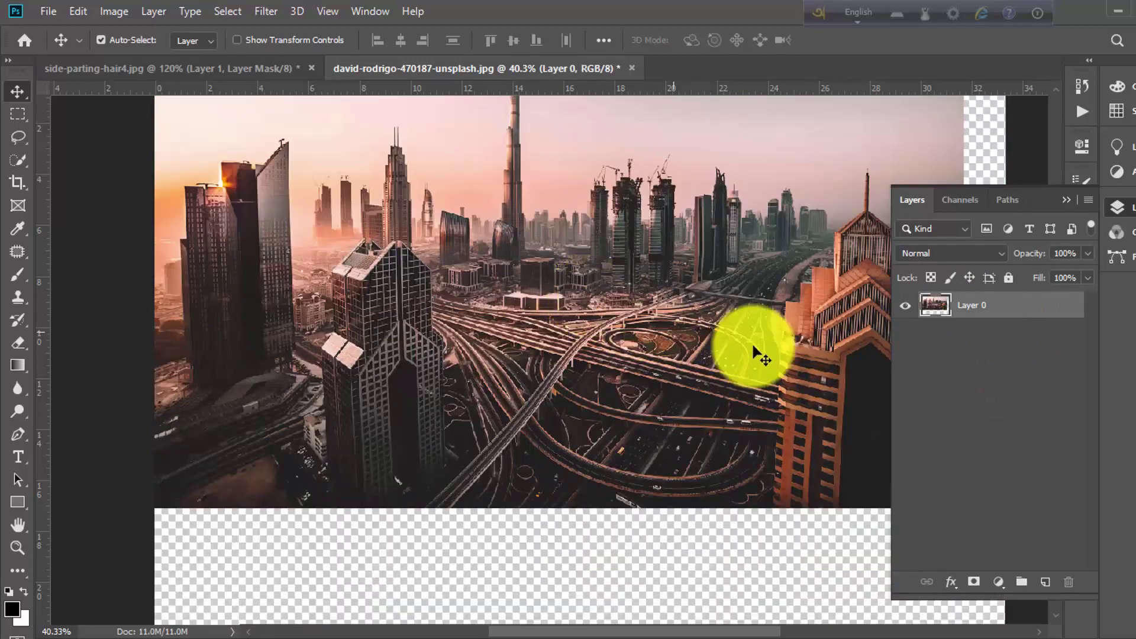
scroll(583, 496, "down", 1)
key("ctrl+z")
key("ctrl+z")
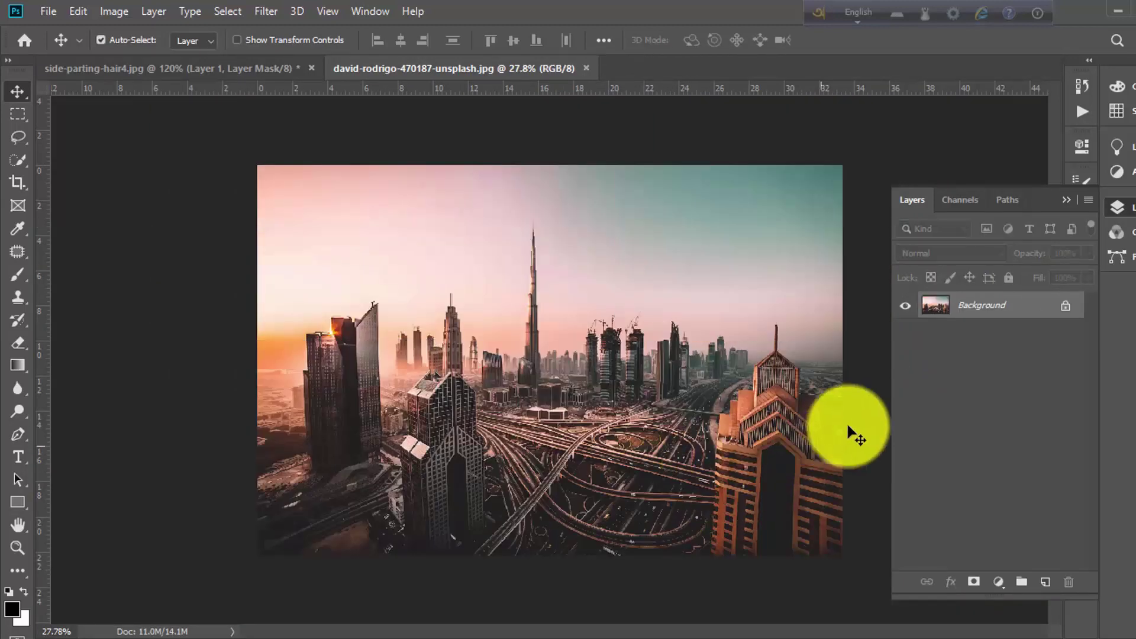
- Convert the skyline Background into an unlocked Layer 0 and go back to the portrait document
double_click(940, 313)
left_click(729, 186)
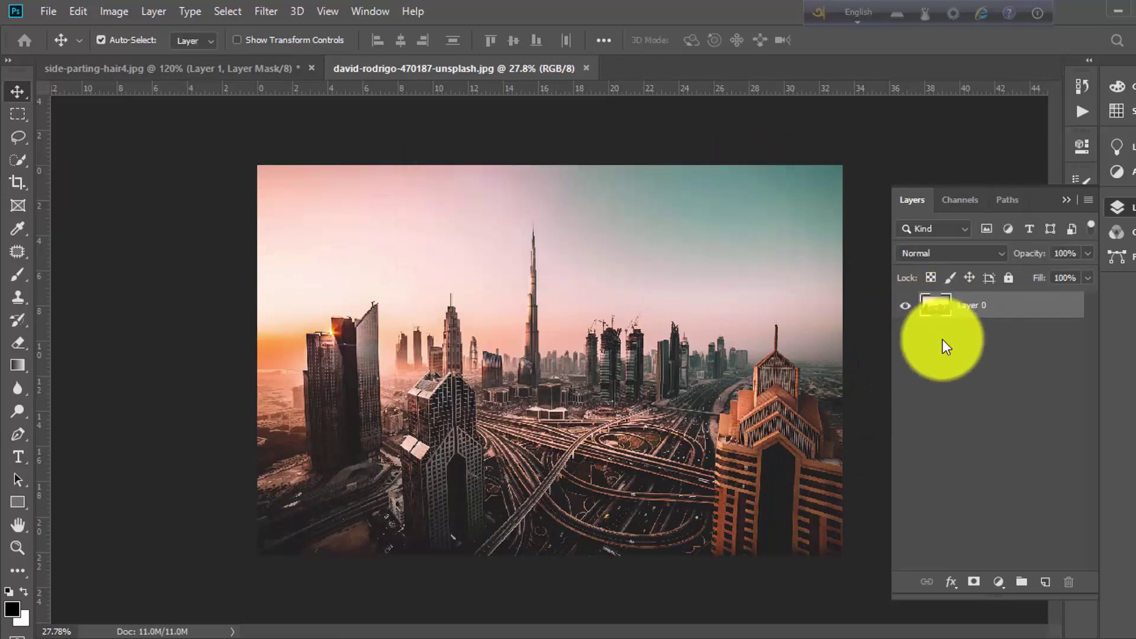
mouse_move(578, 368)
left_mouse_down()
mouse_move(432, 176)
mouse_move(364, 134)
left_mouse_up()
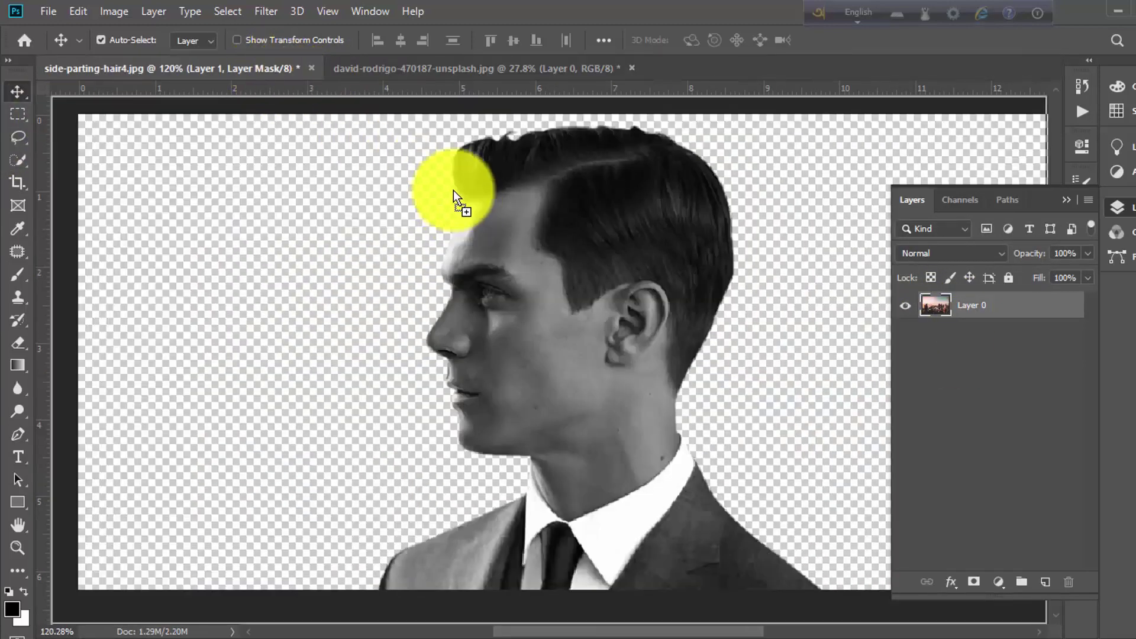
left_click_drag(453, 190, 274, 52)
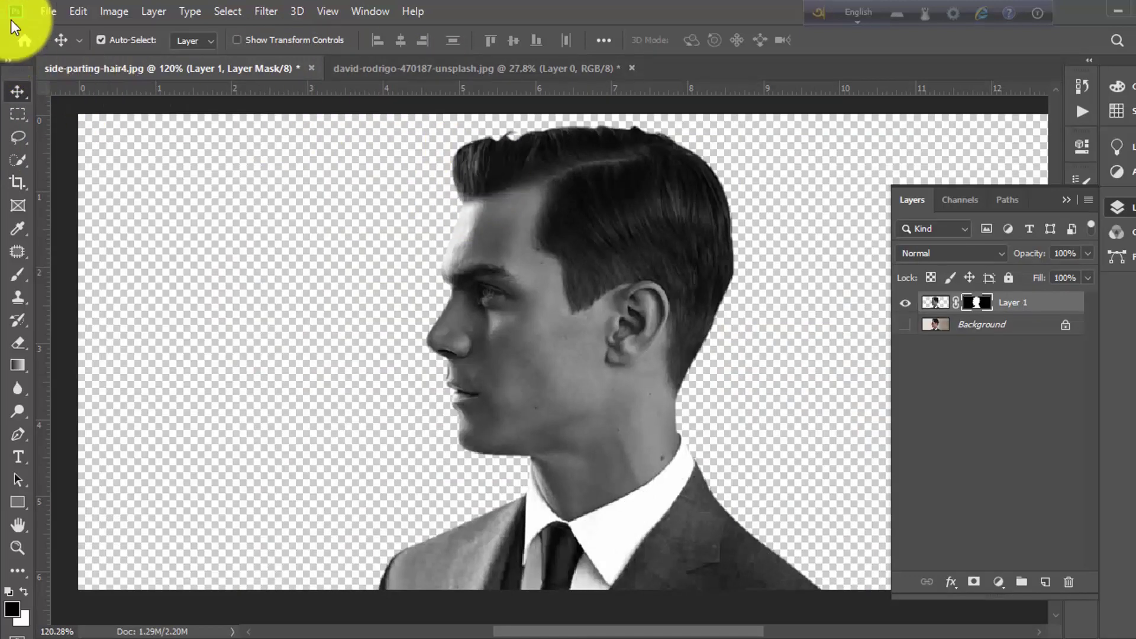
- Make a new 1920×1080 white document at Resolution 300, named 'double expouser'
left_click(50, 10)
key("Escape")
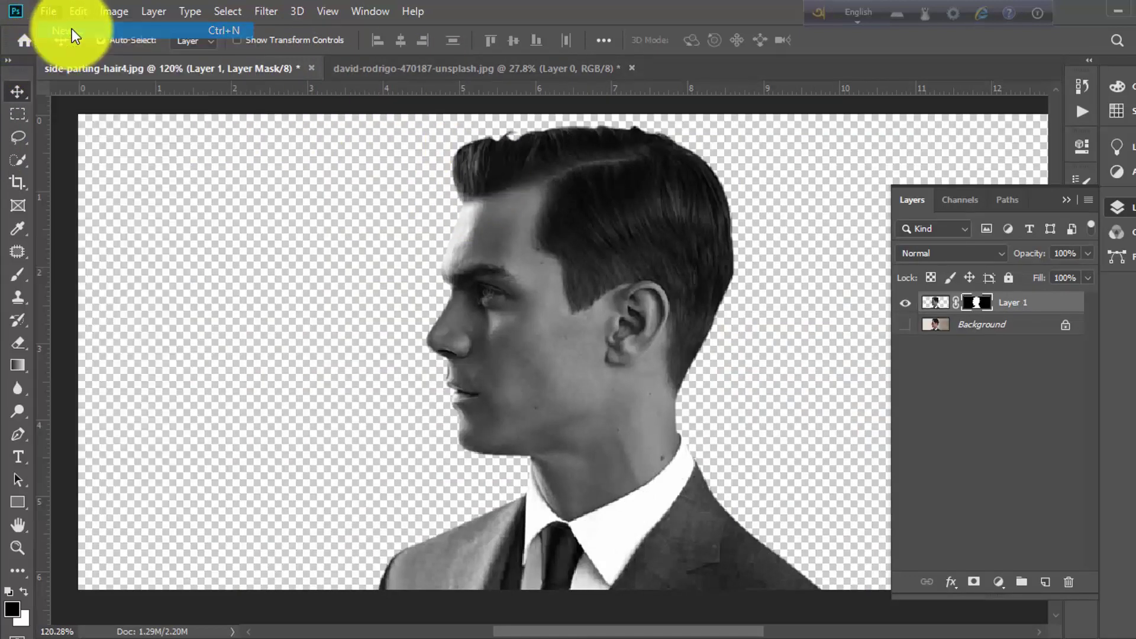
key("ctrl+n")
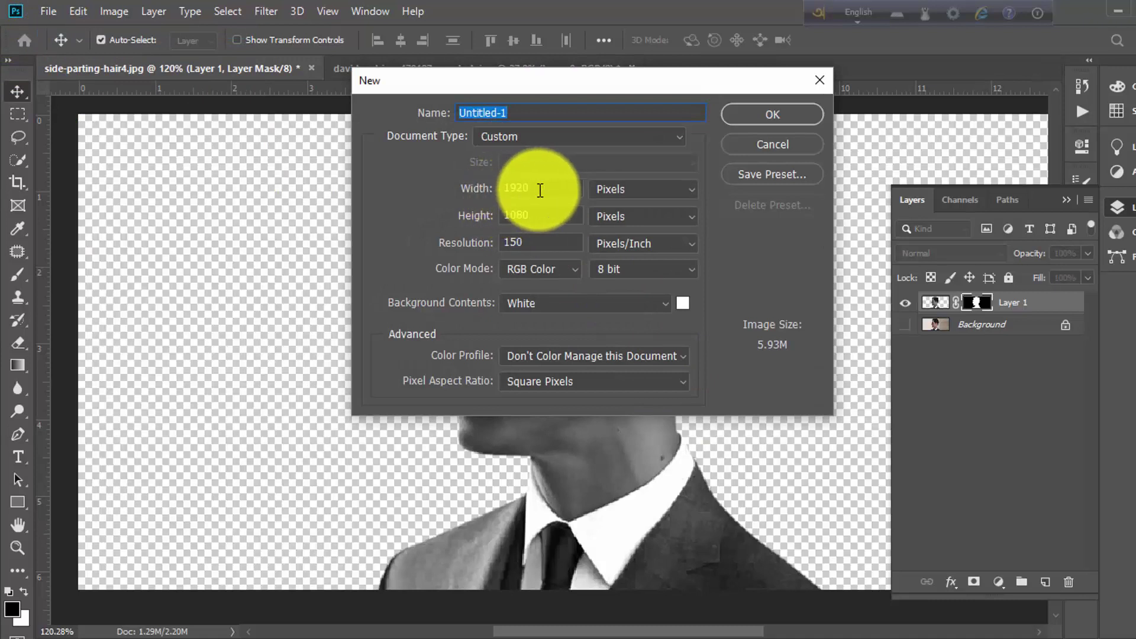
double_click(534, 243)
type("300")
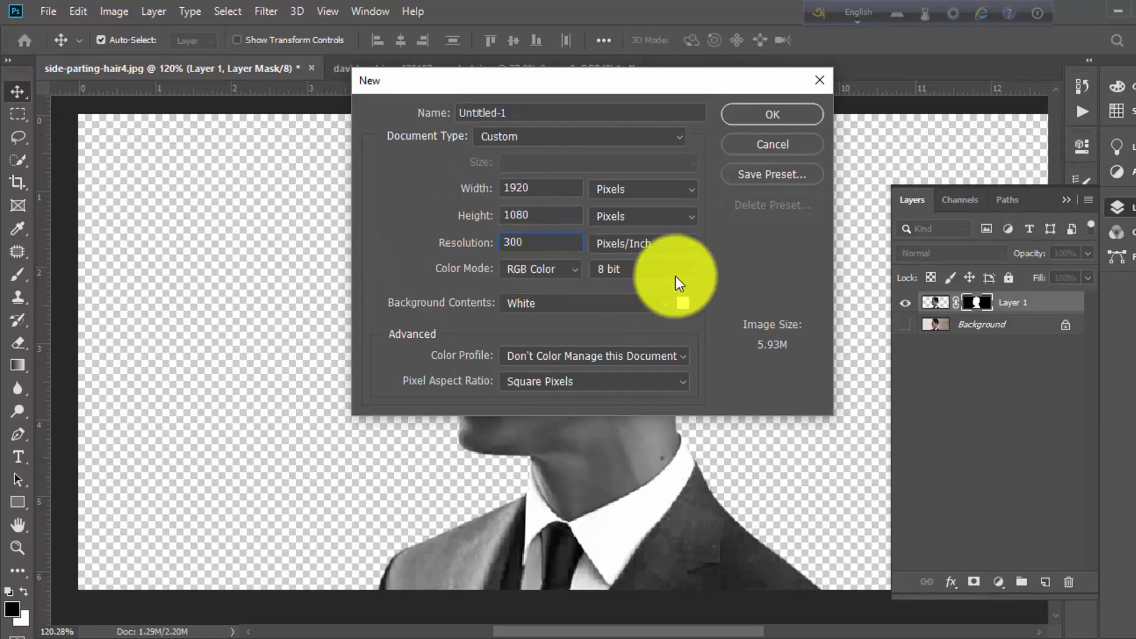
left_click_drag(538, 112, 345, 111)
type("double expouser")
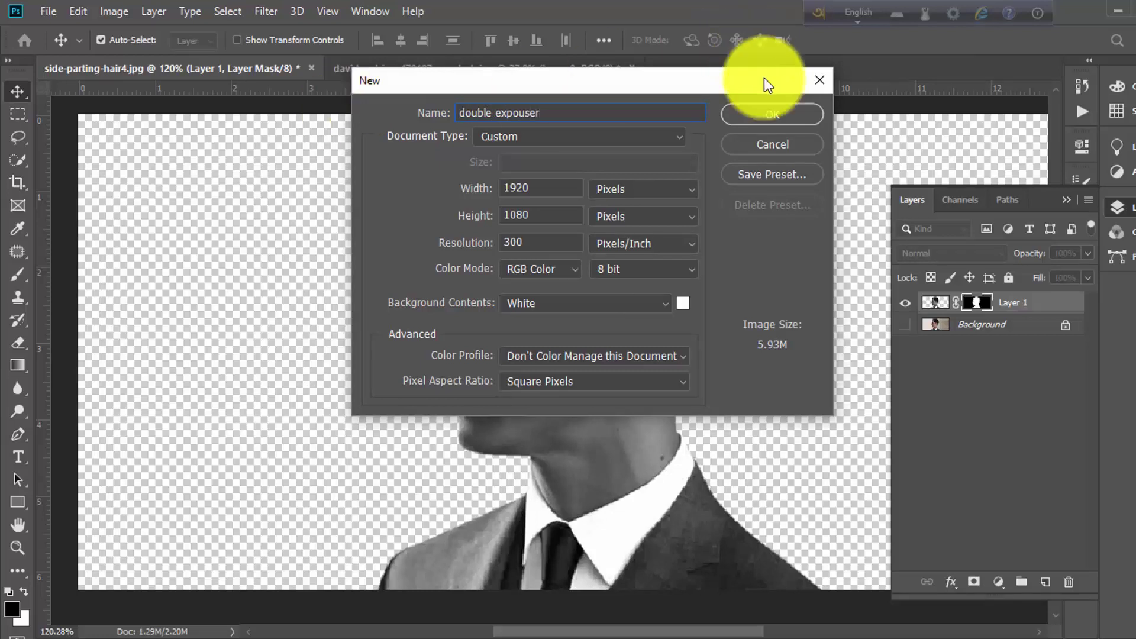
left_click(762, 118)
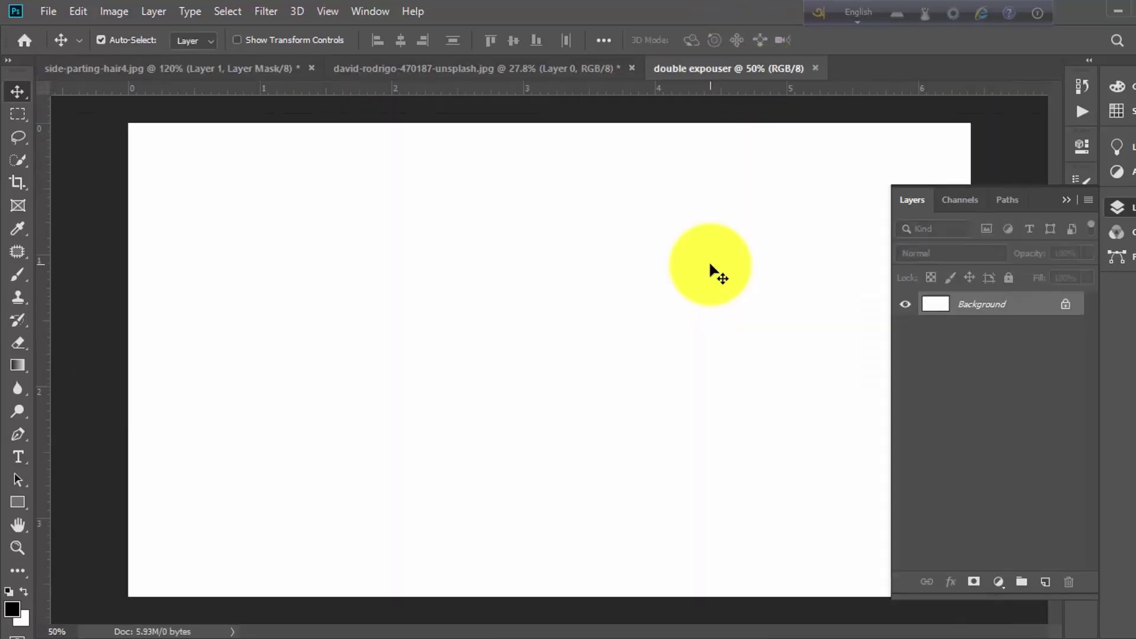
- Copy the man's portrait into the double expouser document and enlarge it to about 247%
left_click(241, 68)
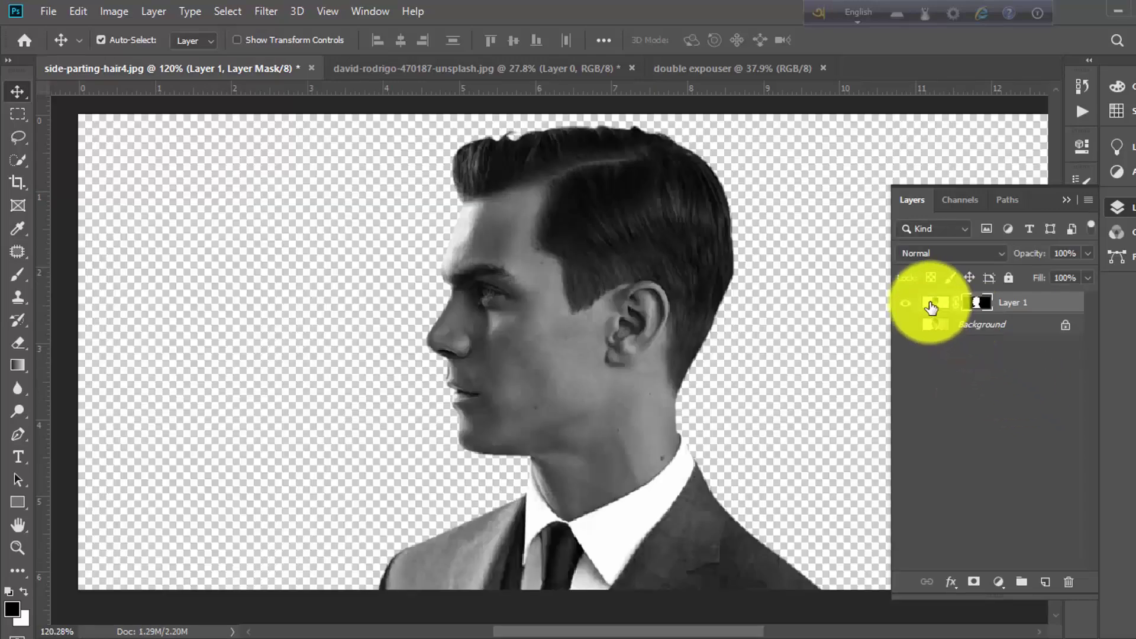
left_click_drag(588, 317, 780, 76)
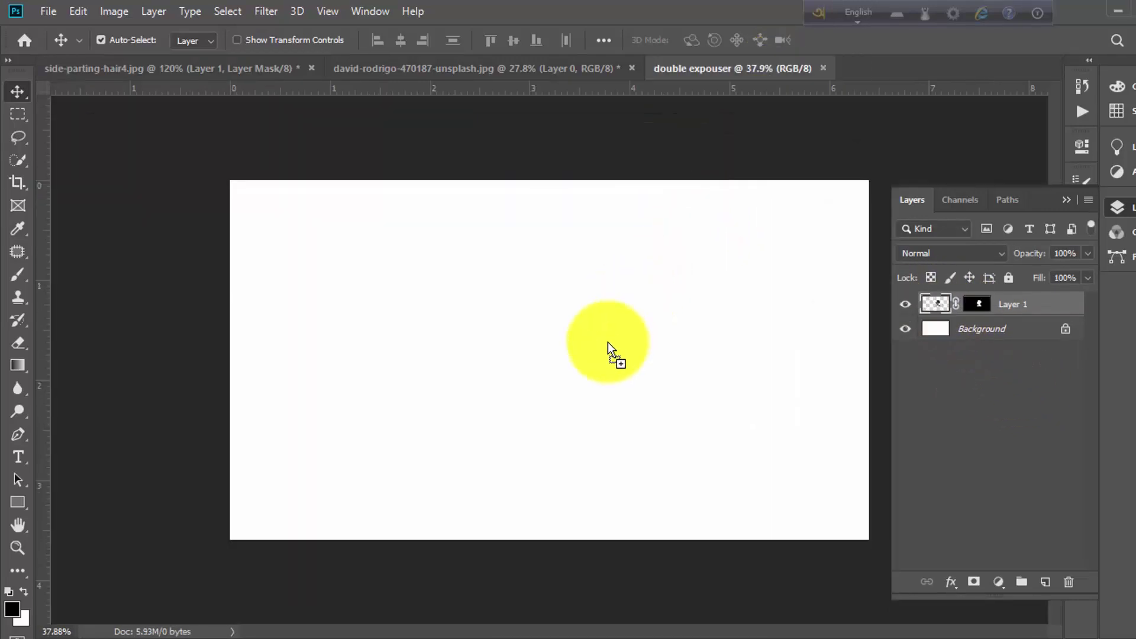
left_click_drag(780, 77, 608, 343)
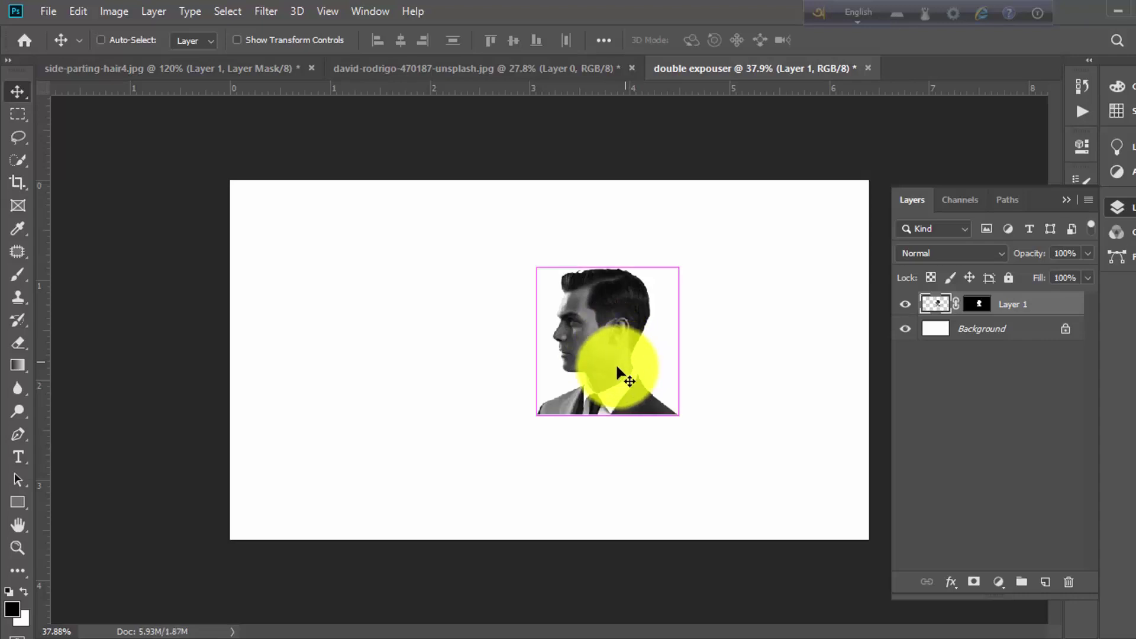
key("ctrl+t")
left_click_drag(681, 414, 775, 516)
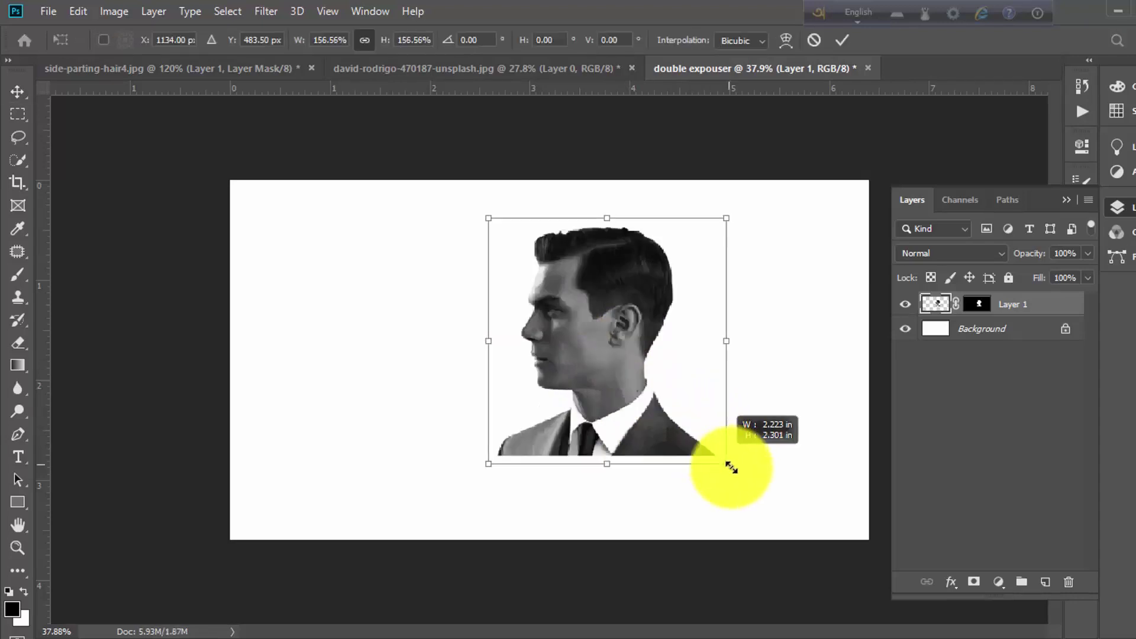
left_click_drag(625, 357, 594, 371)
left_click_drag(746, 539, 756, 546)
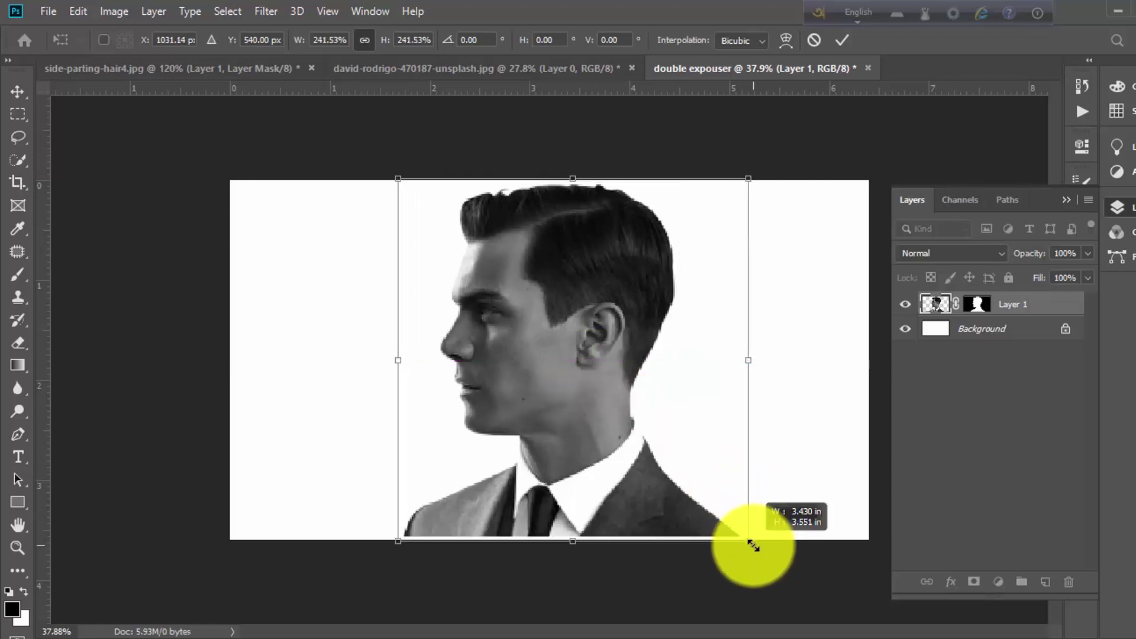
left_click_drag(667, 468, 666, 473)
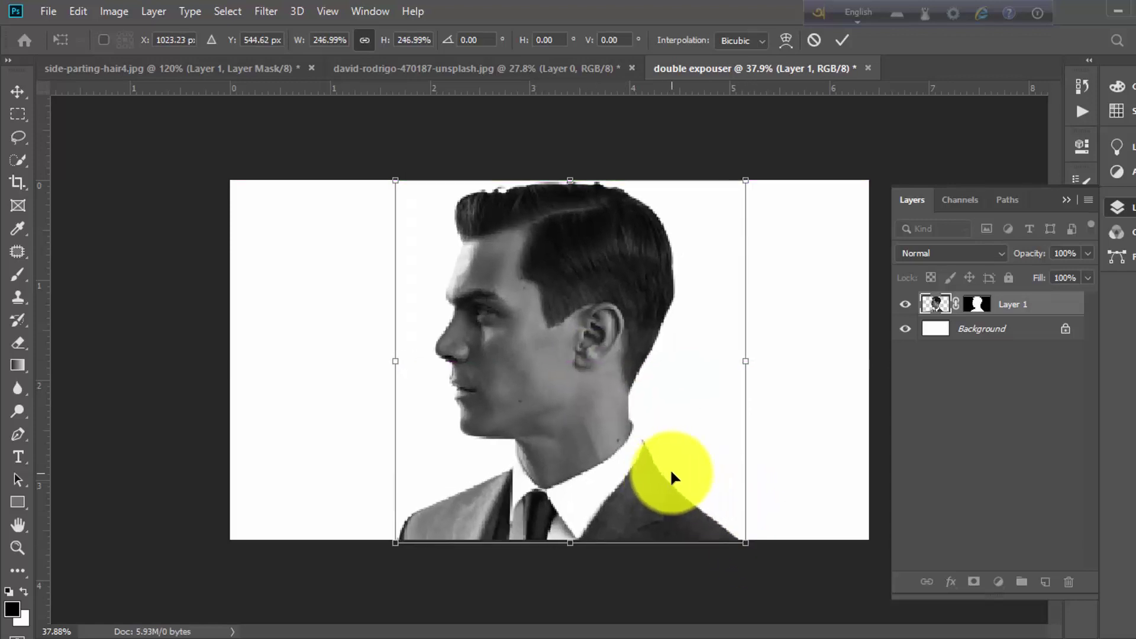
scroll(658, 425, "down", 1)
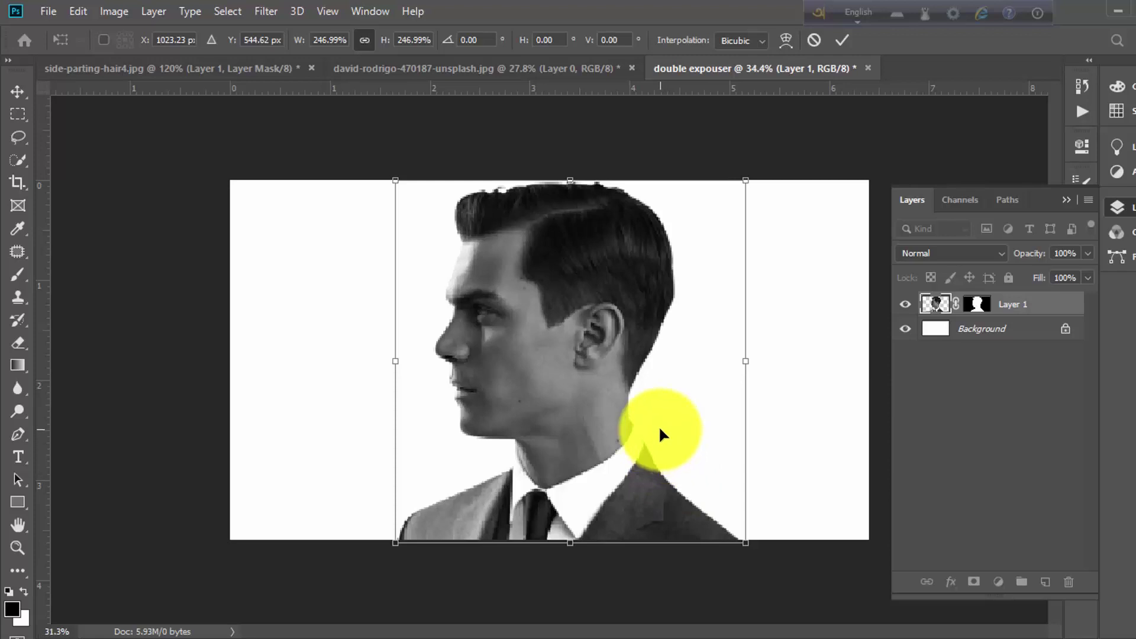
scroll(659, 425, "down", 1)
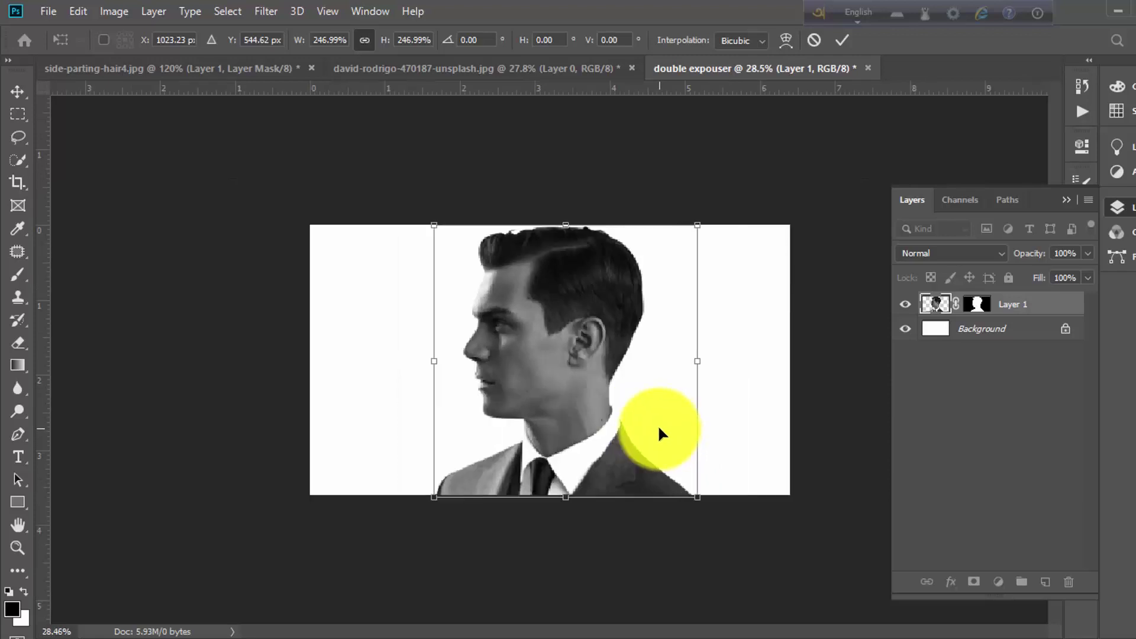
left_click(842, 40)
- Rescale the portrait to about 226% around its centre and centre it horizontally
scroll(621, 296, "up", 1)
scroll(635, 319, "up", 3)
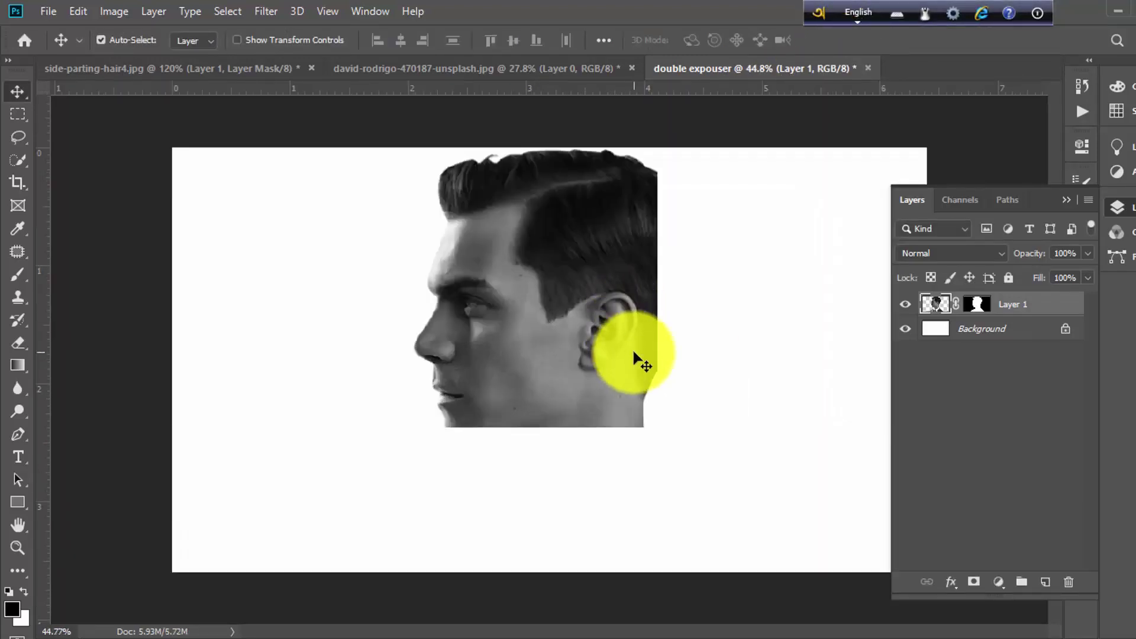
scroll(634, 355, "down", 1)
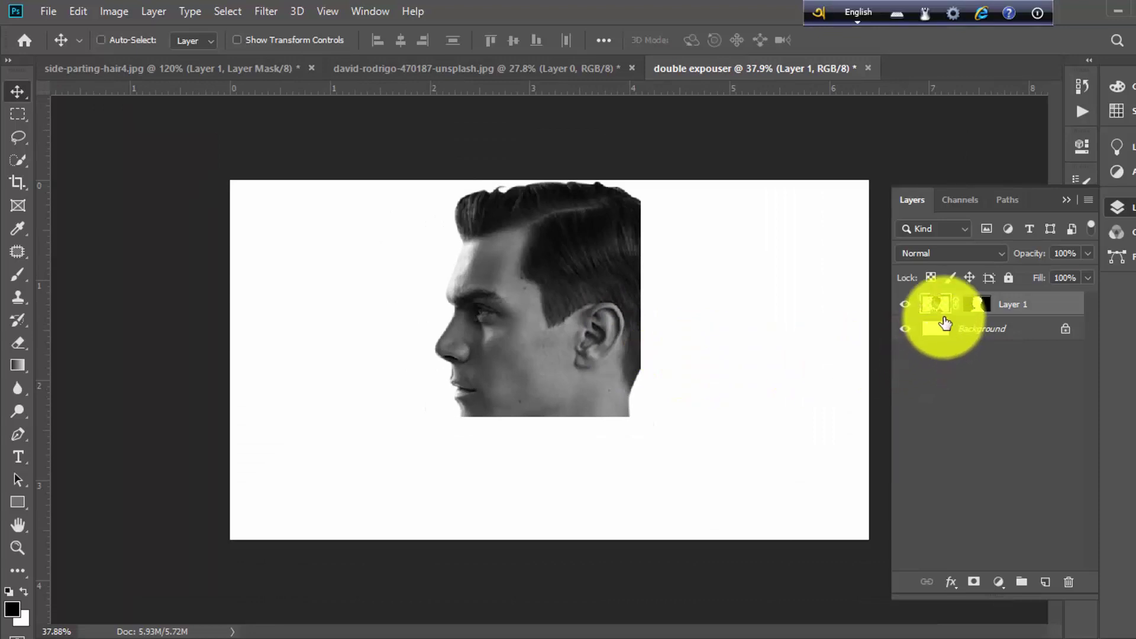
left_click_drag(875, 318, 614, 388)
scroll(616, 387, "down", 1)
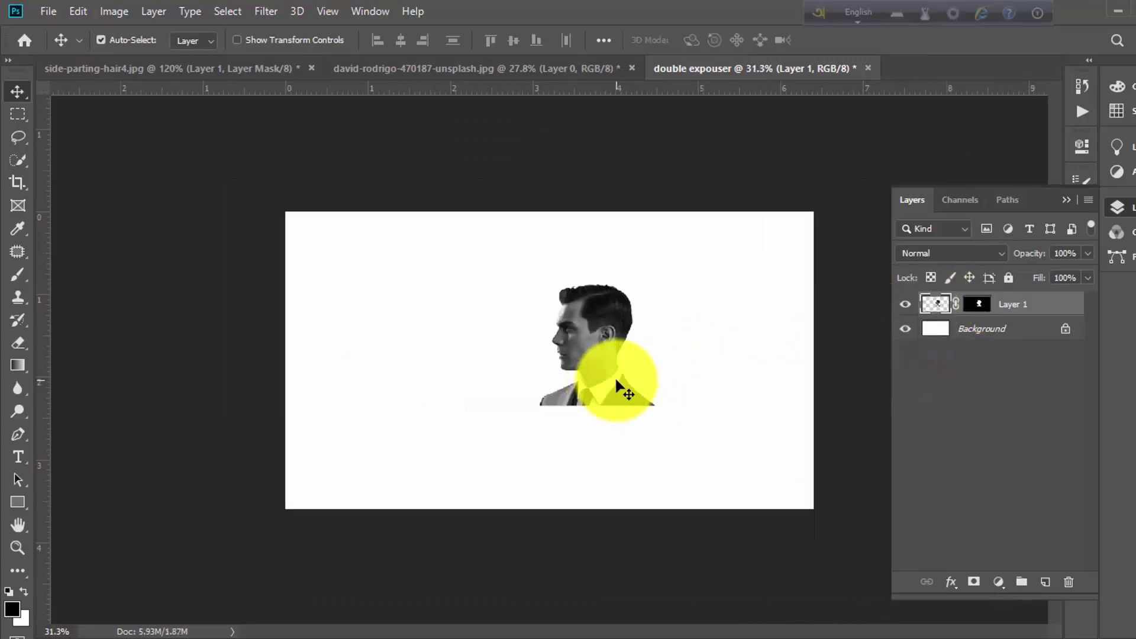
scroll(619, 387, "up", 3)
scroll(669, 409, "down", 2)
key("ctrl+t")
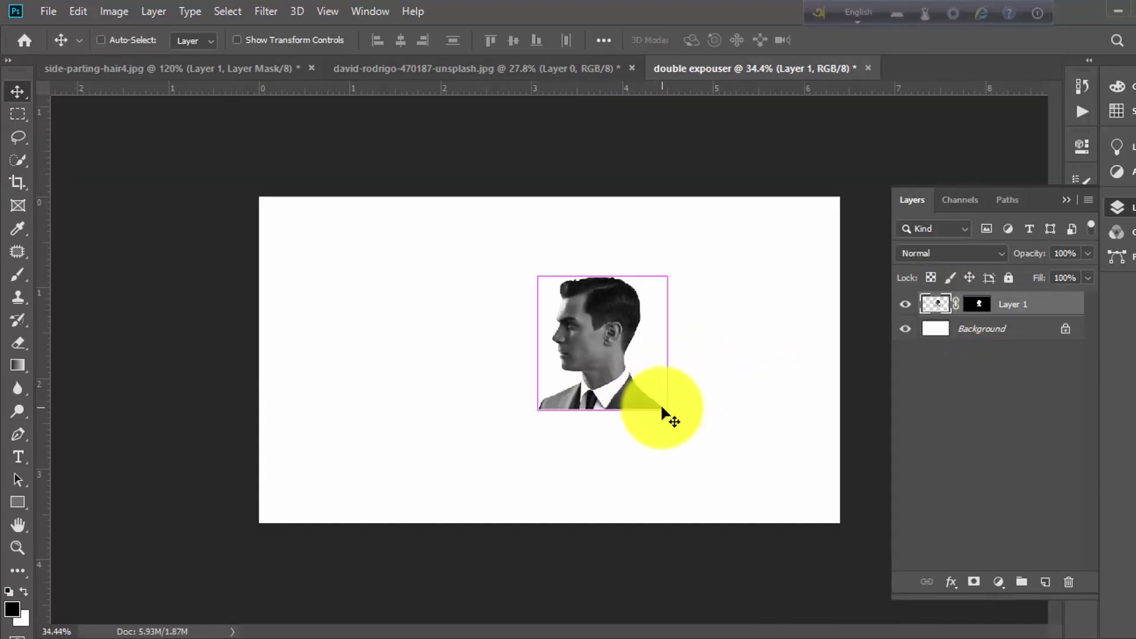
left_click_drag(538, 409, 467, 492)
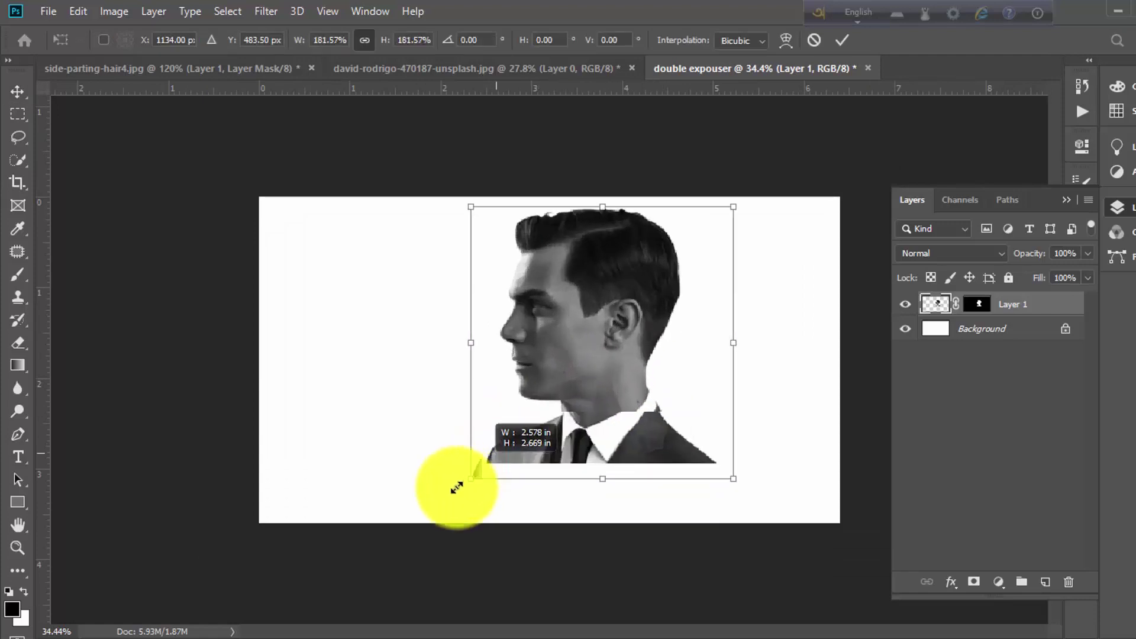
left_click_drag(602, 391, 552, 393)
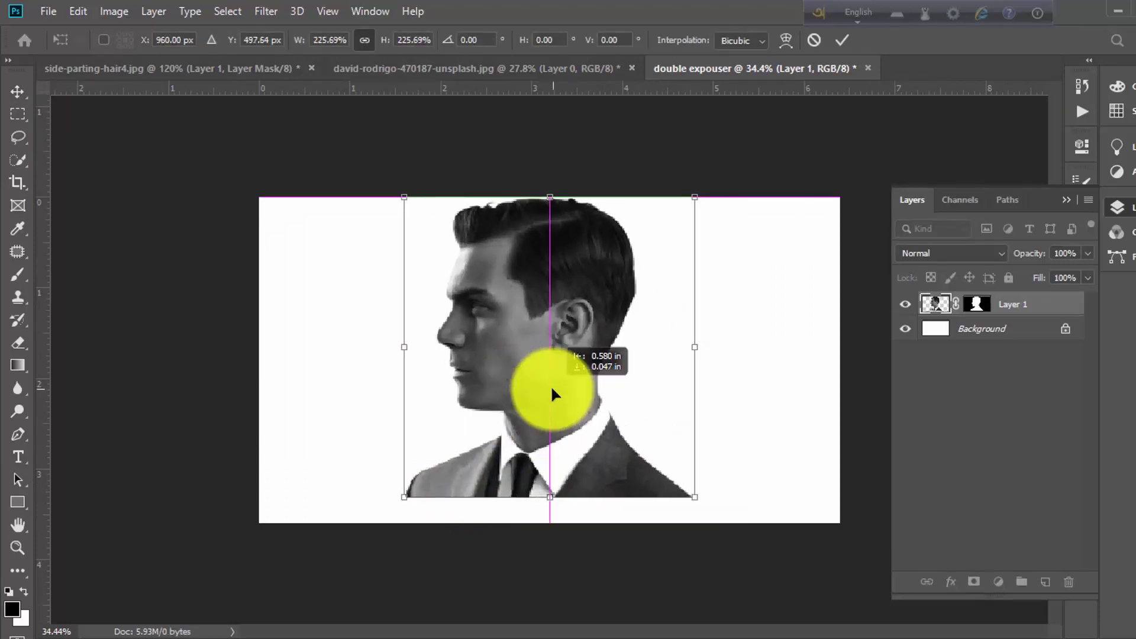
key("Return")
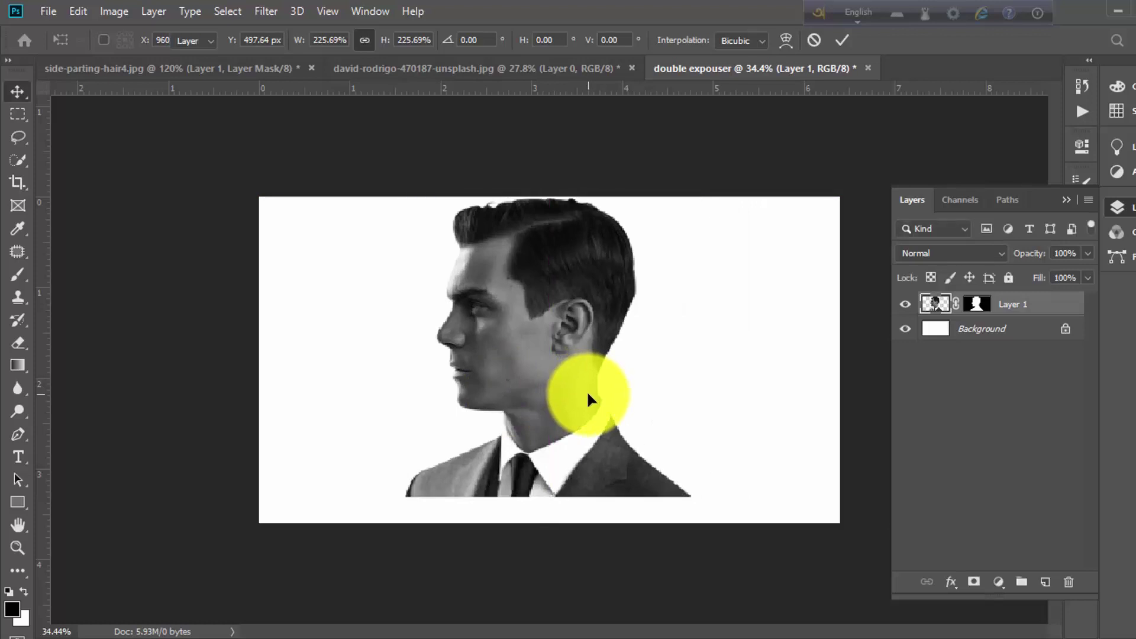
- Shift the portrait left, then scale it up slightly and stretch it a little taller
scroll(584, 406, "up", 2)
scroll(572, 374, "up", 2)
scroll(573, 370, "down", 1)
mouse_move(573, 370)
left_mouse_down()
mouse_move(523, 386)
mouse_move(552, 392)
left_mouse_up()
scroll(523, 386, "down", 1)
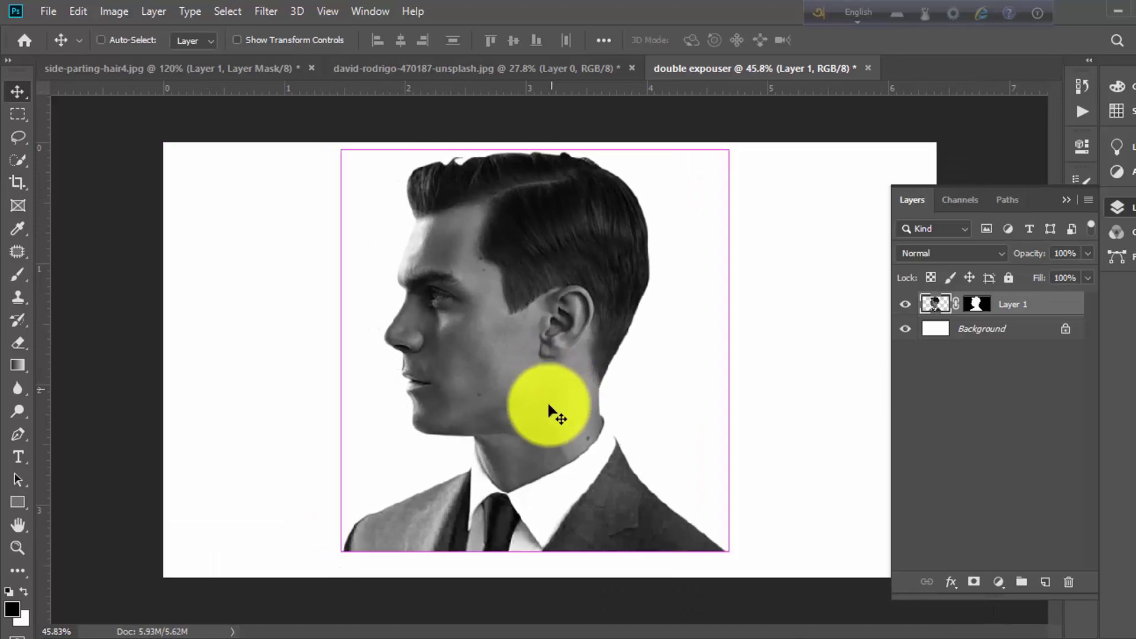
key("ctrl+t")
mouse_move(731, 551)
left_mouse_down()
mouse_move(741, 565)
mouse_move(690, 525)
mouse_move(685, 533)
left_mouse_up()
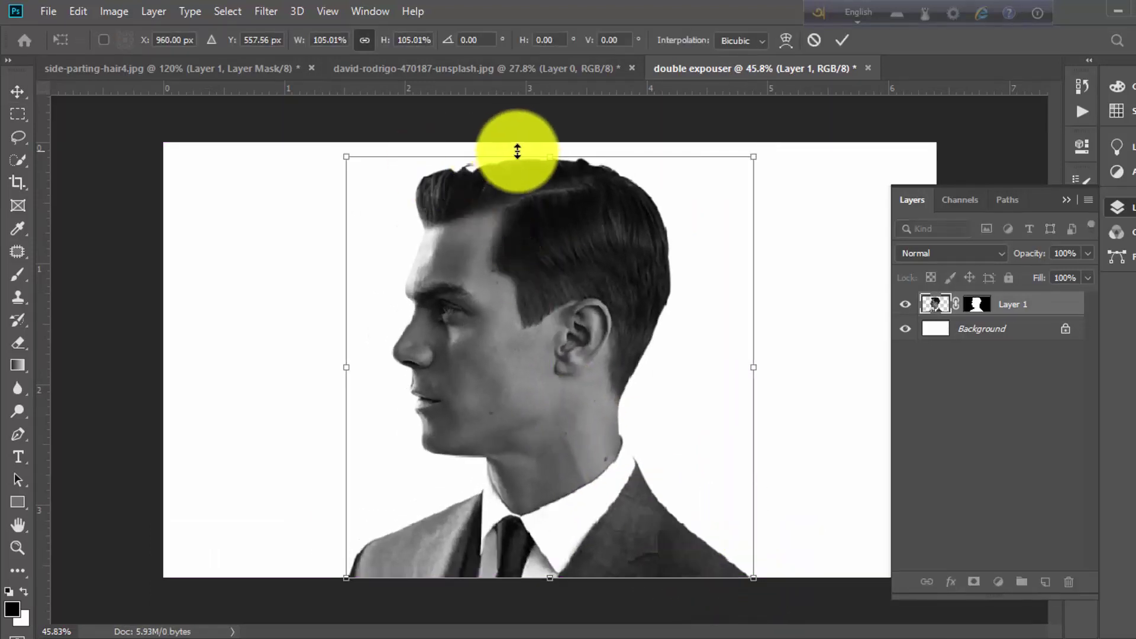
left_click_drag(549, 156, 548, 151)
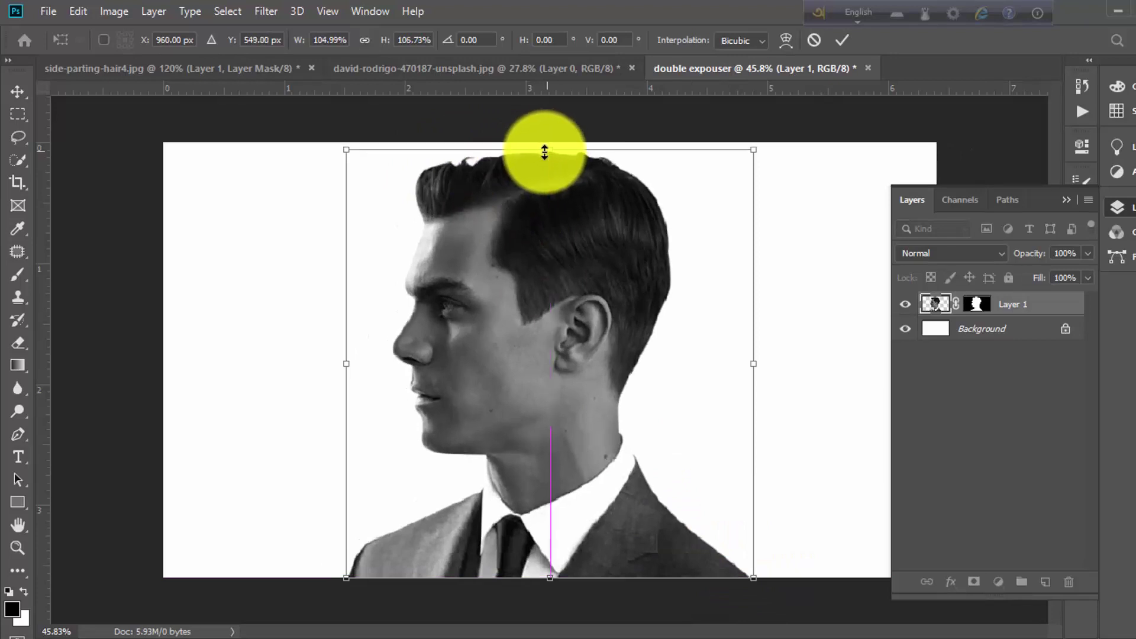
key("Return")
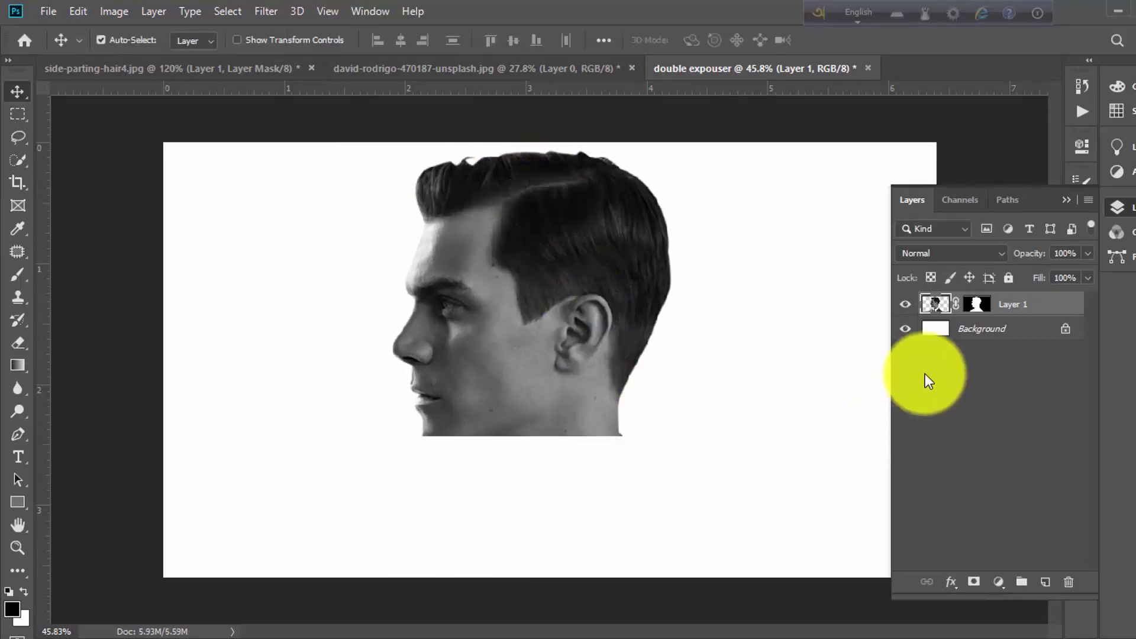
- Nudge the portrait so his suit and tie sit within the canvas
left_click(926, 377)
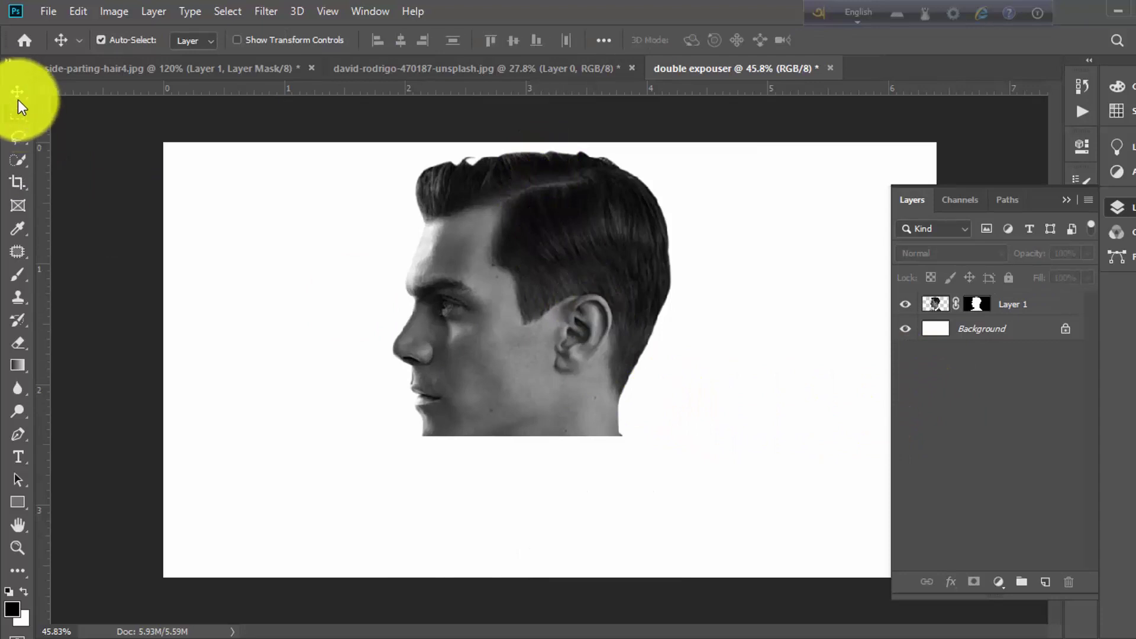
scroll(552, 362, "down", 2)
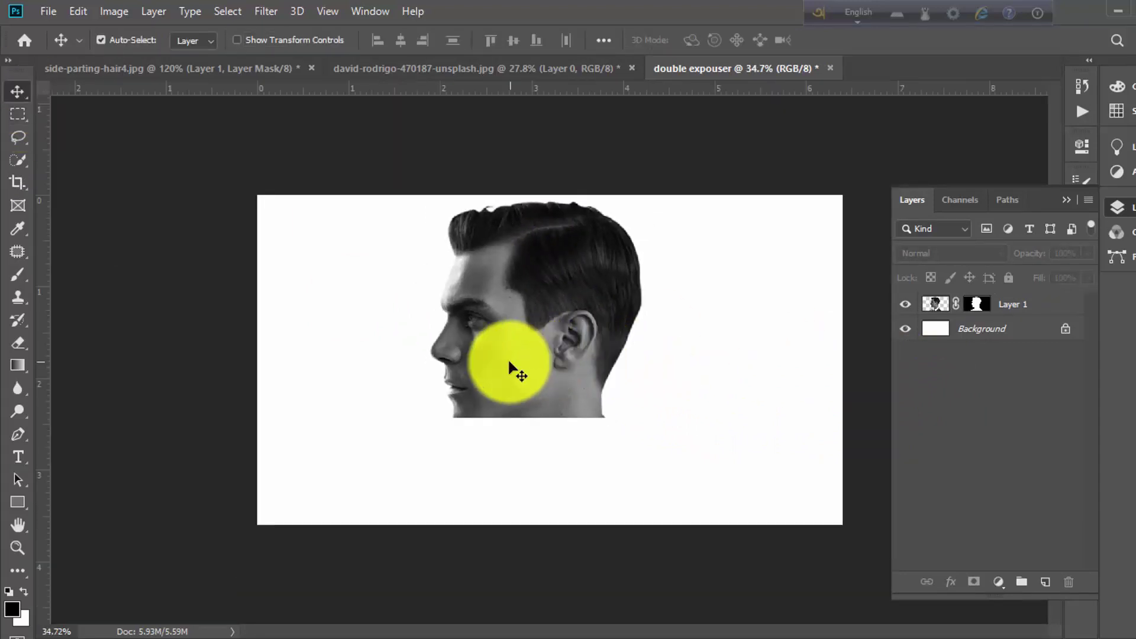
scroll(510, 362, "up", 2)
left_click_drag(513, 373, 543, 363)
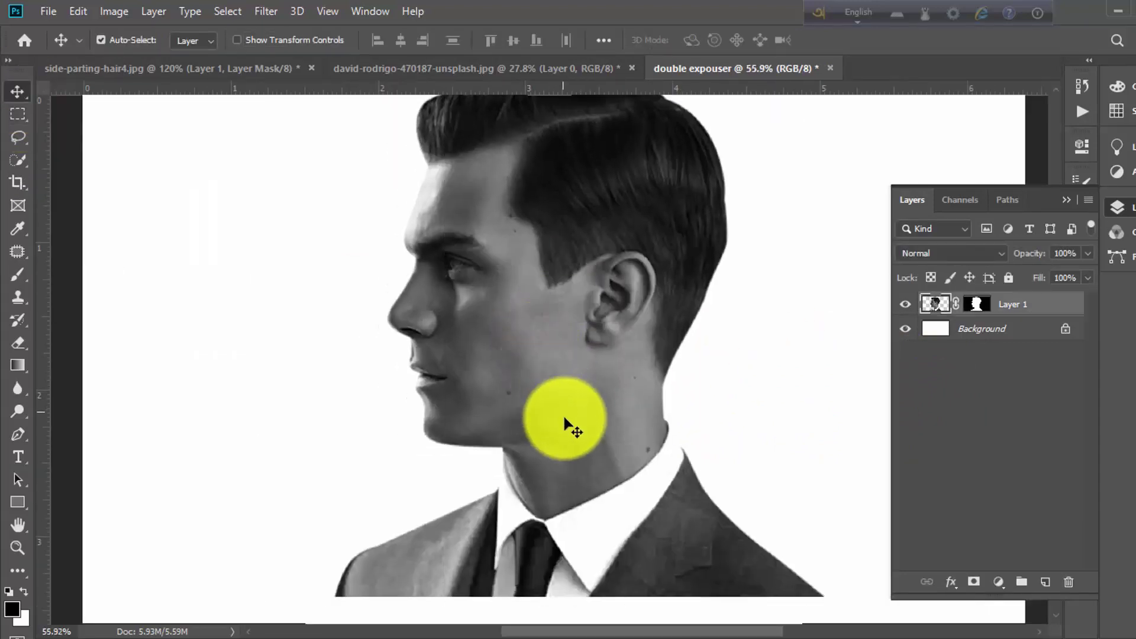
scroll(565, 423, "down", 1)
mouse_move(578, 402)
left_mouse_down()
mouse_move(564, 402)
mouse_move(581, 402)
left_mouse_up()
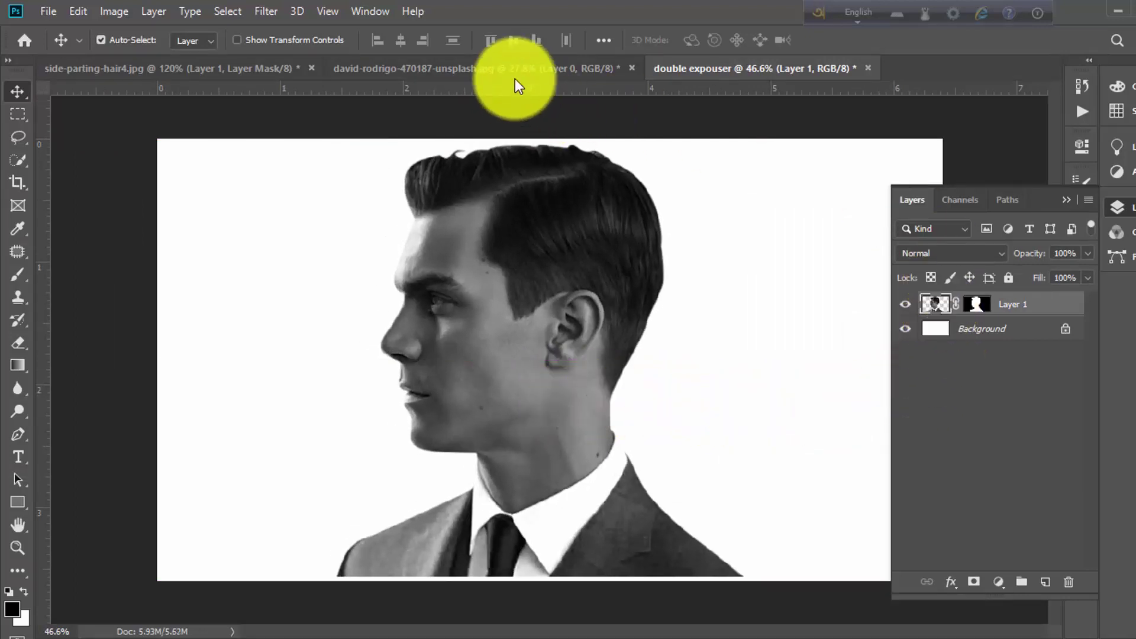
- Drag the pink-sky city photo into the double expouser document and preview Layer 1's mask
left_click(427, 69)
mouse_move(593, 384)
left_mouse_down()
mouse_move(643, 320)
mouse_move(587, 315)
mouse_move(500, 388)
left_mouse_up()
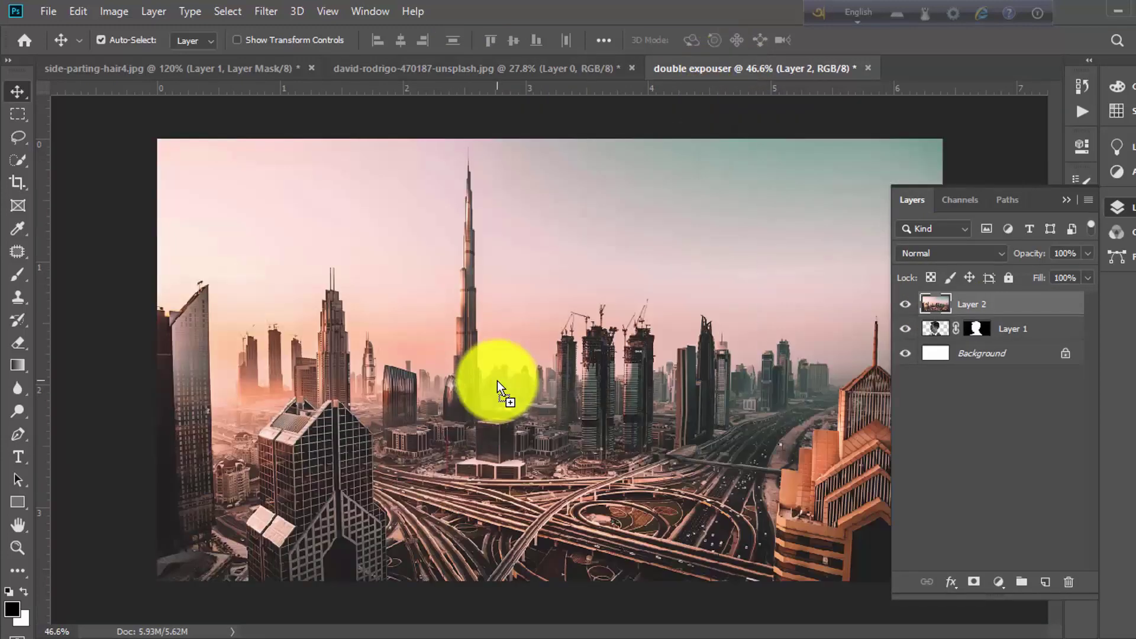
left_click(982, 326)
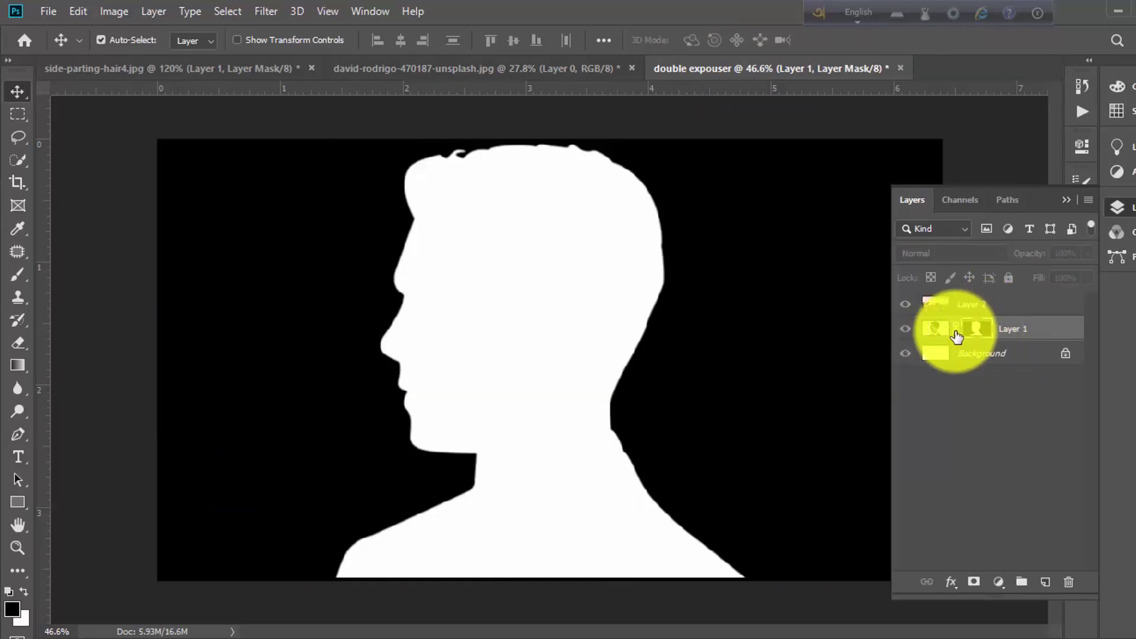
left_click(980, 334, "alt")
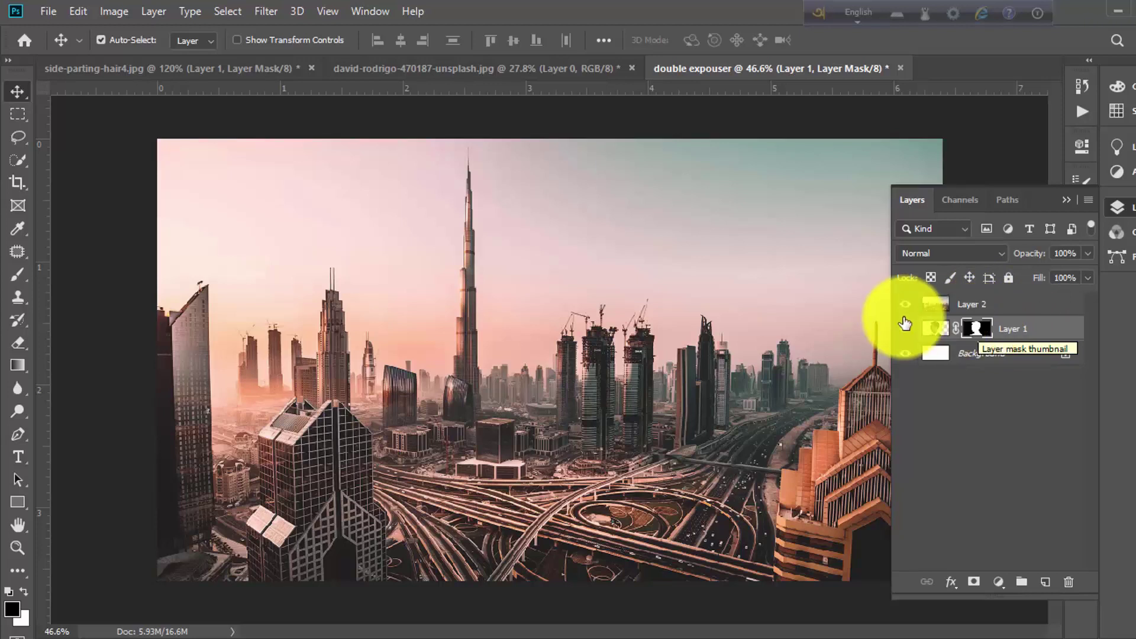
- Toggle the city layer's visibility to compare it with the portrait, leaving it shown
left_click(905, 304)
left_click(935, 307)
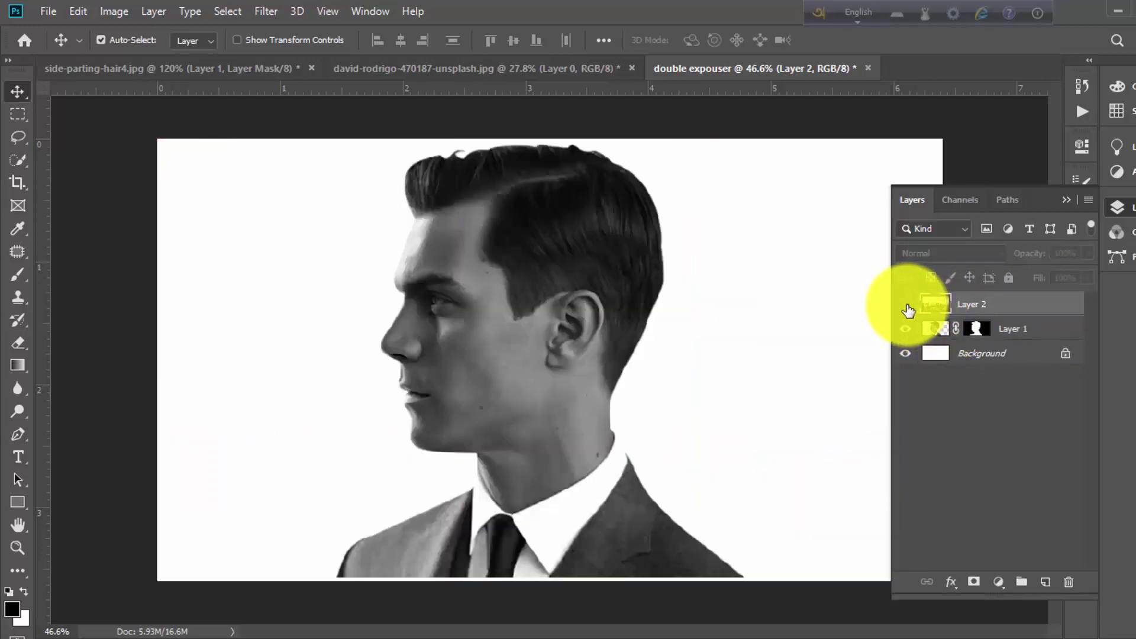
left_click(906, 304)
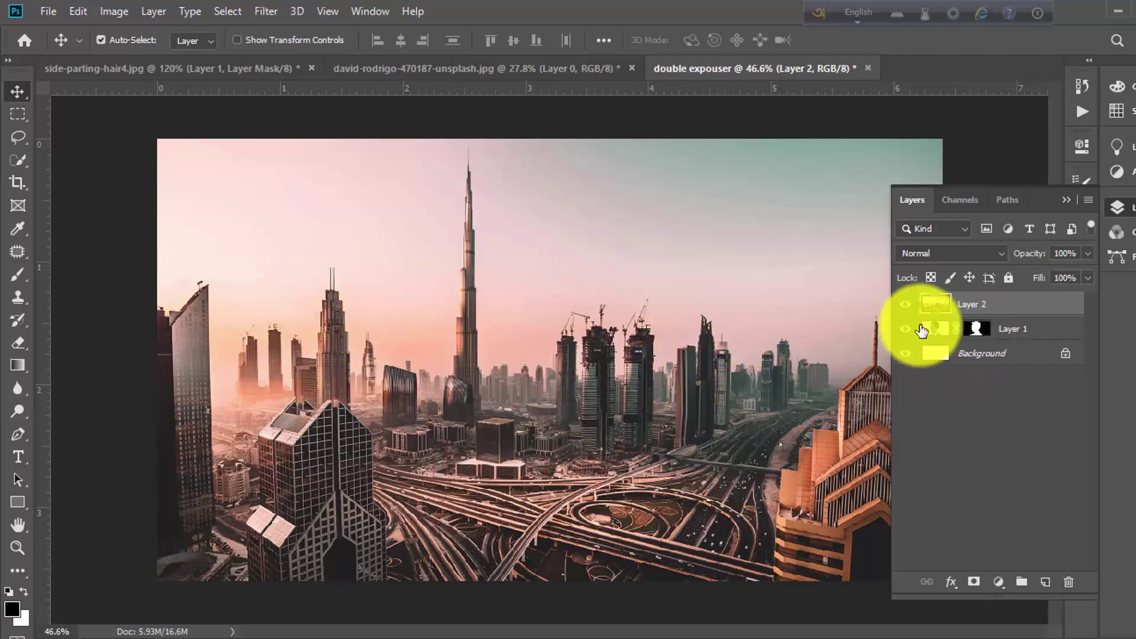
left_click(905, 305)
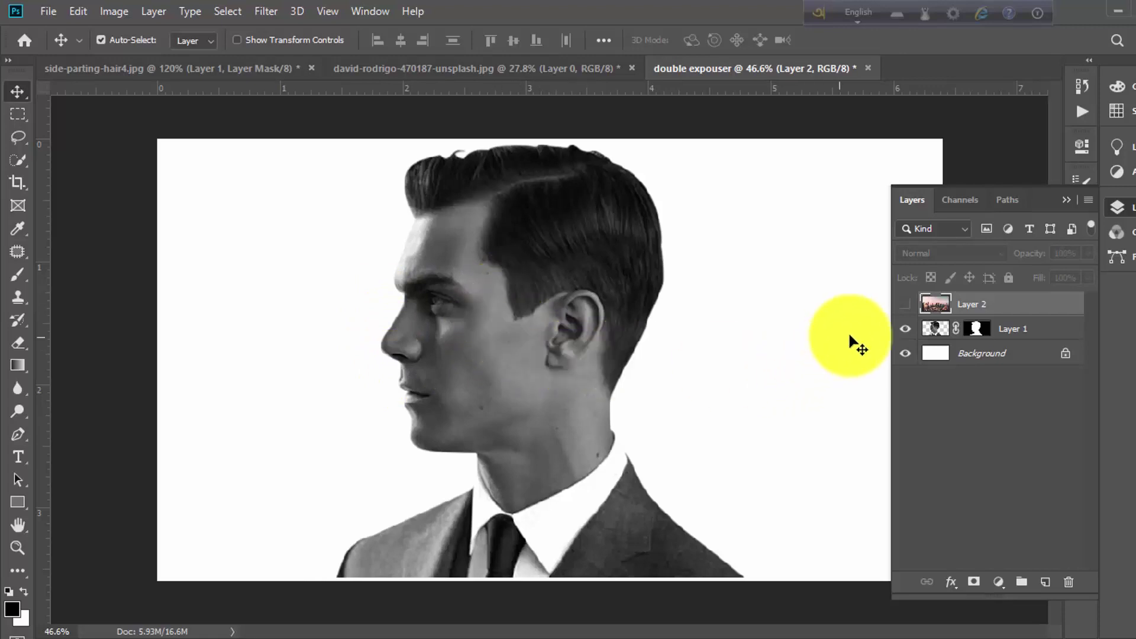
left_click(906, 305)
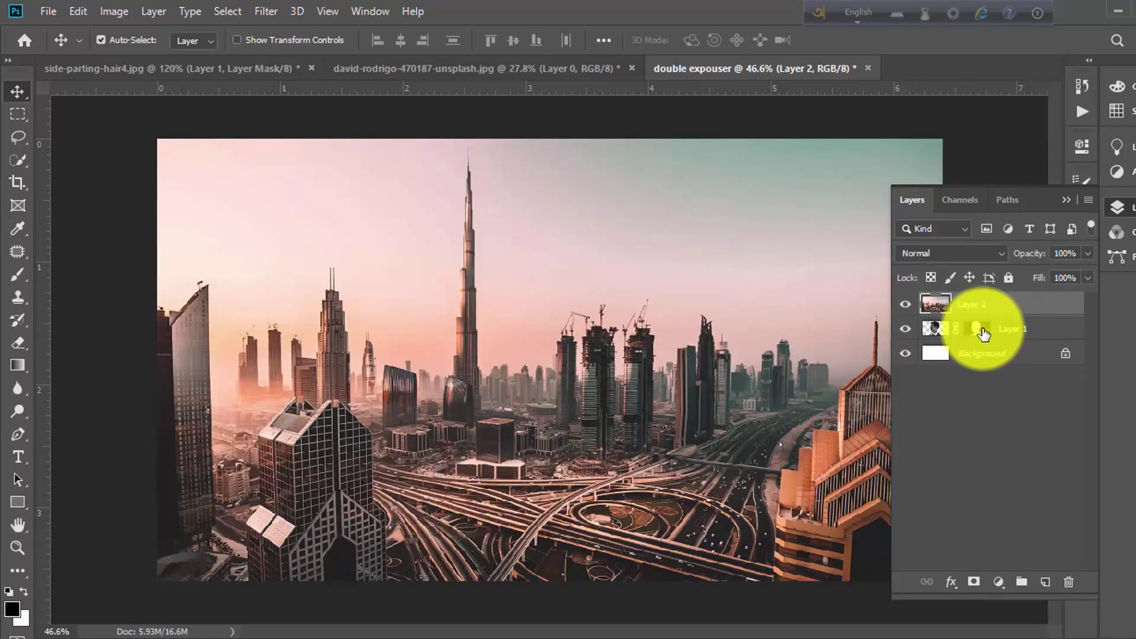
- Copy Layer 1's silhouette mask onto Layer 2, the city layer
left_click(978, 329)
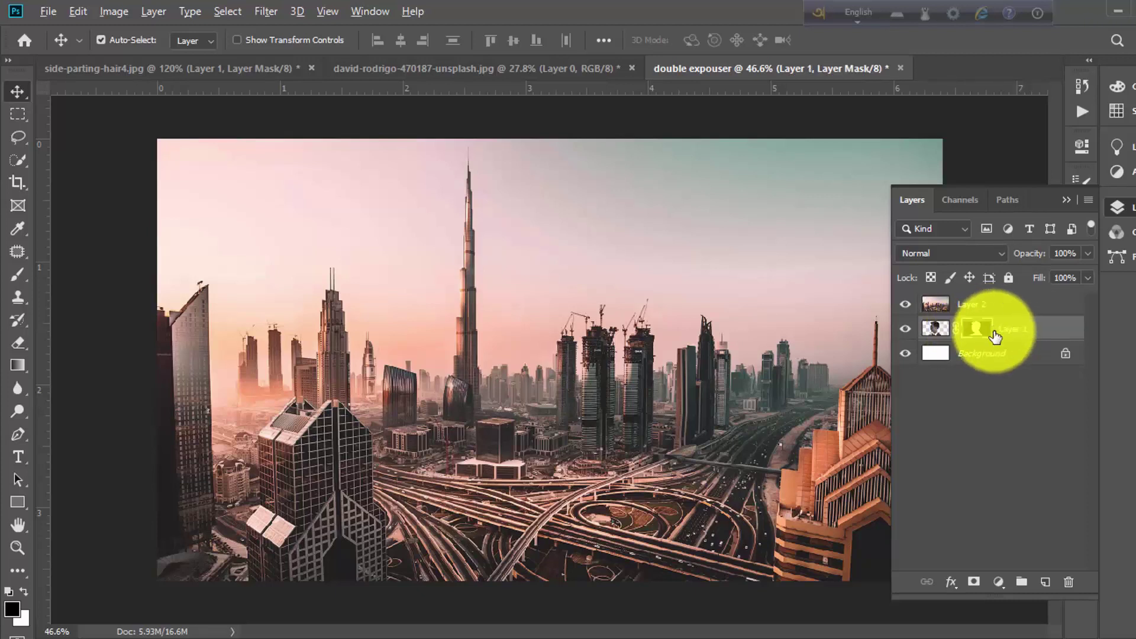
left_click_drag(979, 332, 979, 299)
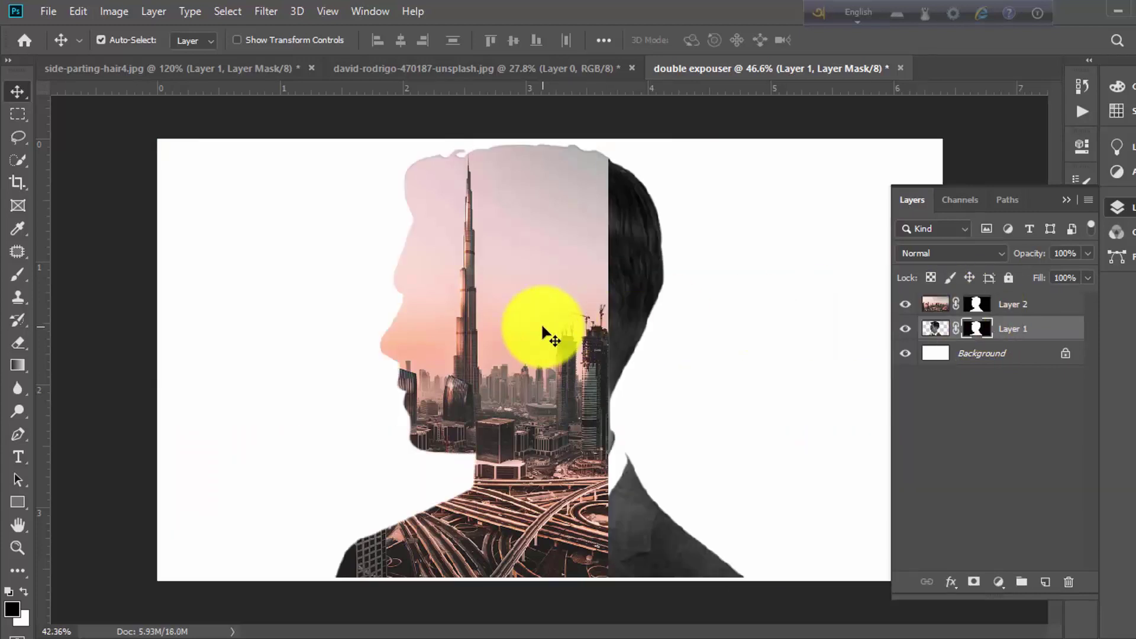
scroll(541, 322, "up", 3)
mouse_move(578, 323)
left_mouse_down()
mouse_move(555, 323)
mouse_move(578, 325)
left_mouse_up()
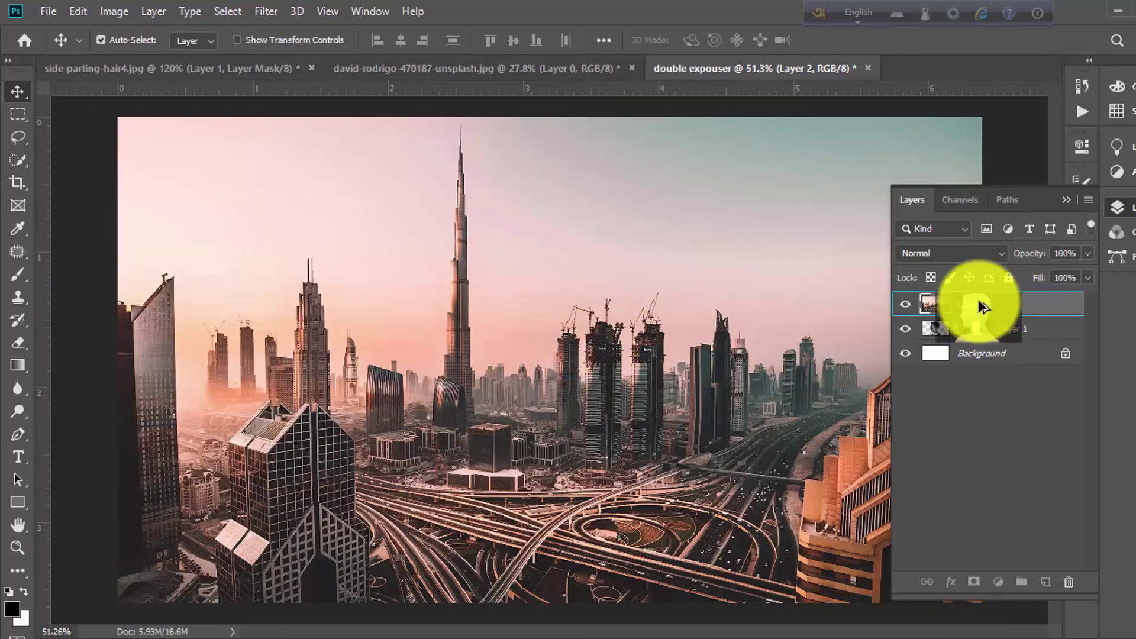
left_click_drag(978, 306, 979, 301)
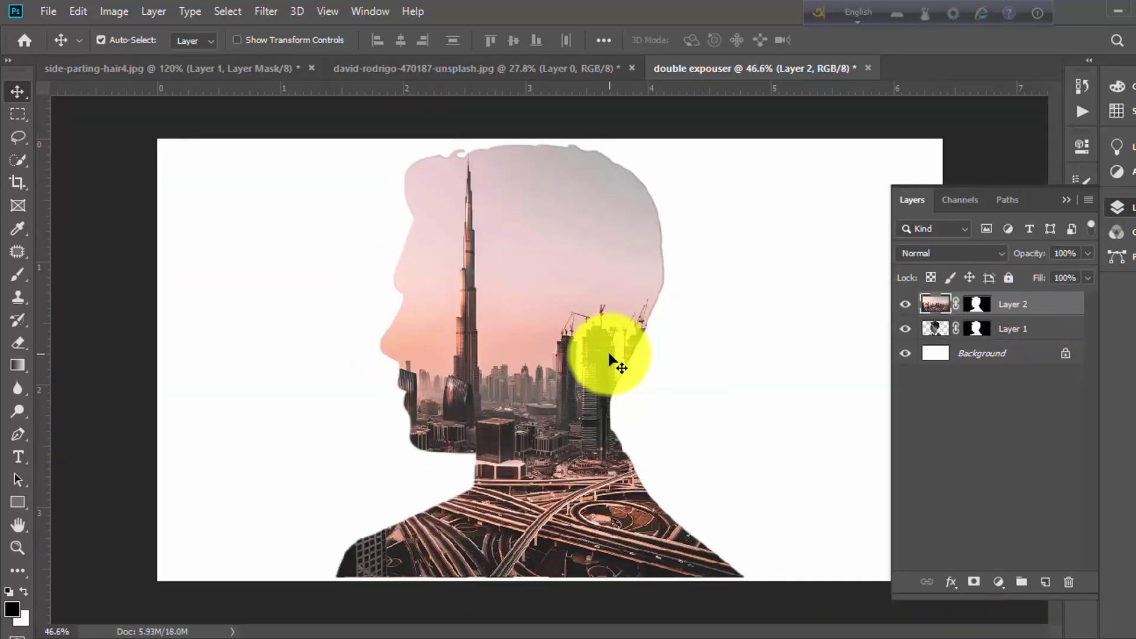
scroll(769, 338, "down", 1)
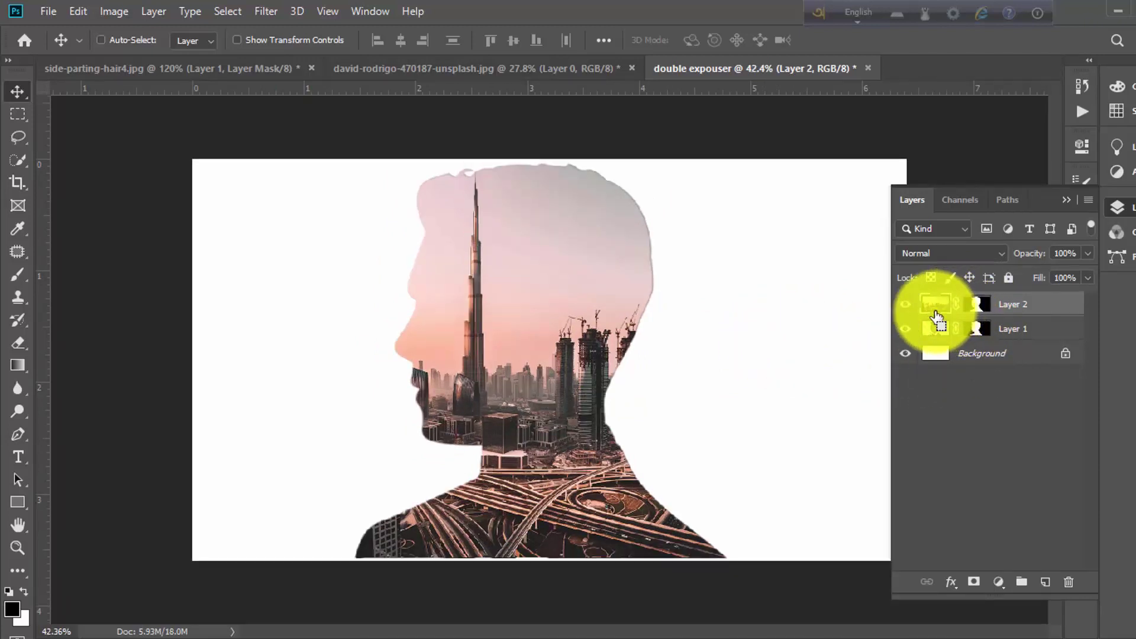
key("ctrl+t")
scroll(406, 354, "down", 2)
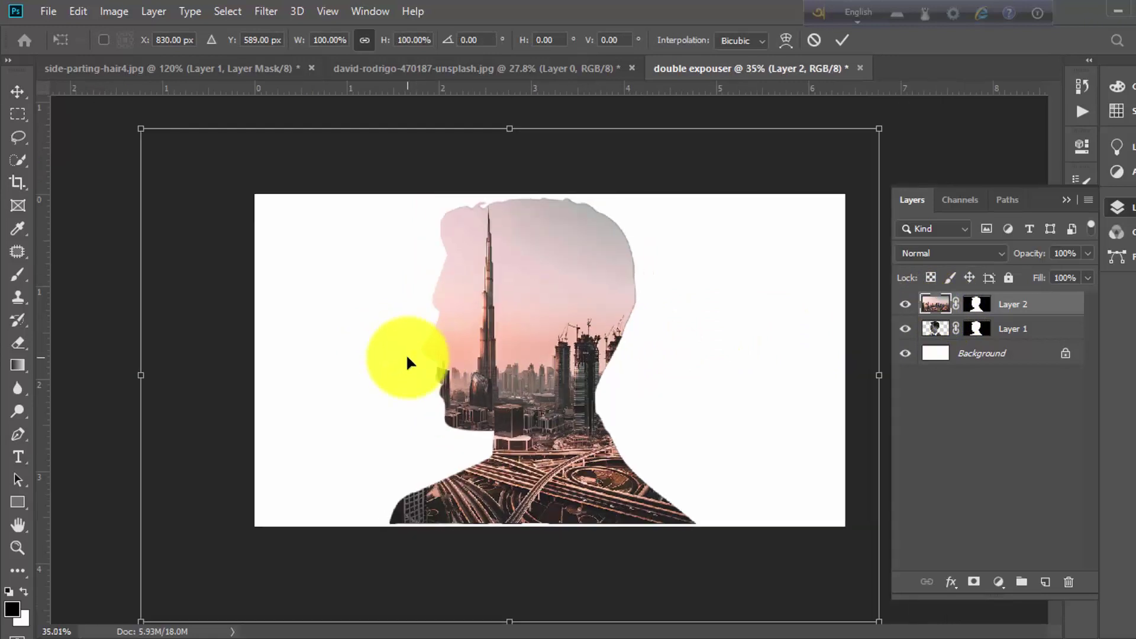
scroll(406, 353, "down", 2)
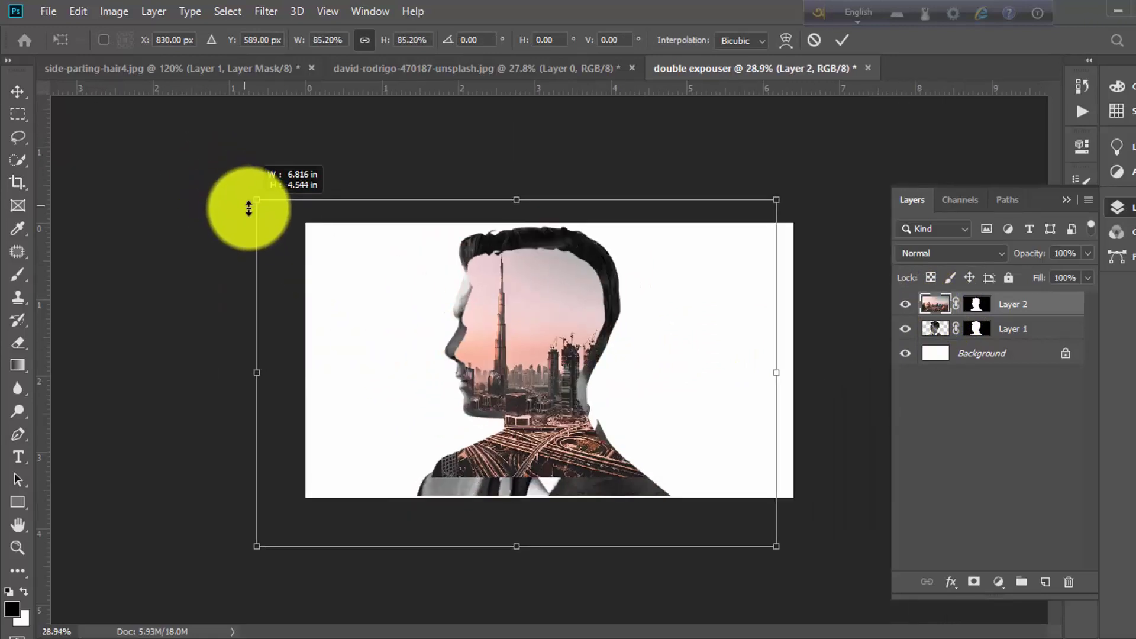
left_click_drag(207, 171, 212, 169)
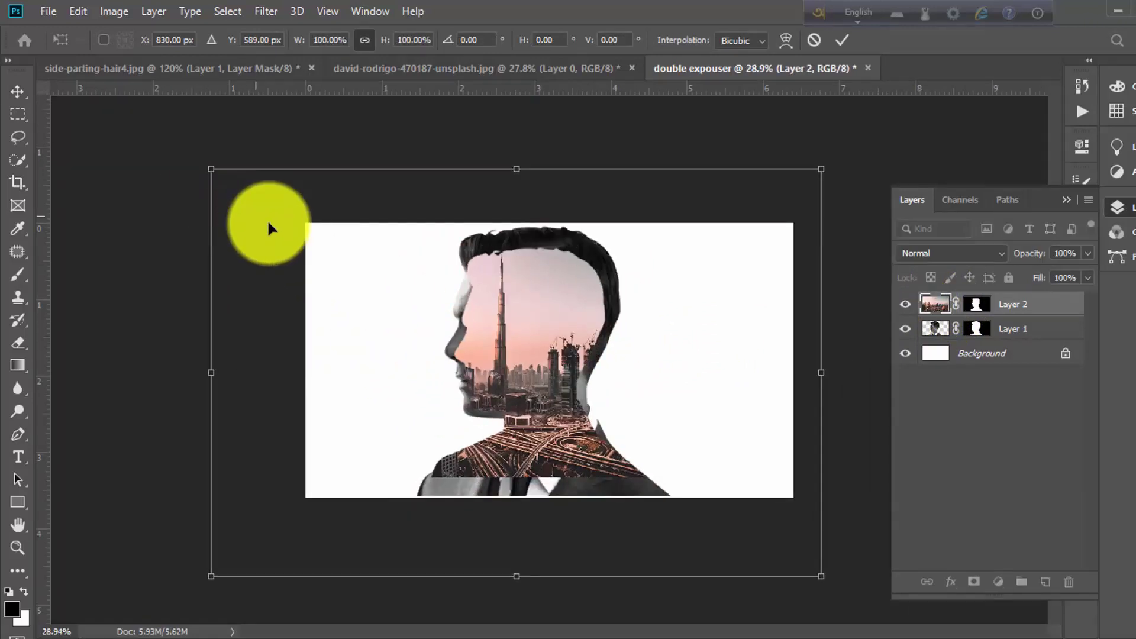
left_click(813, 42)
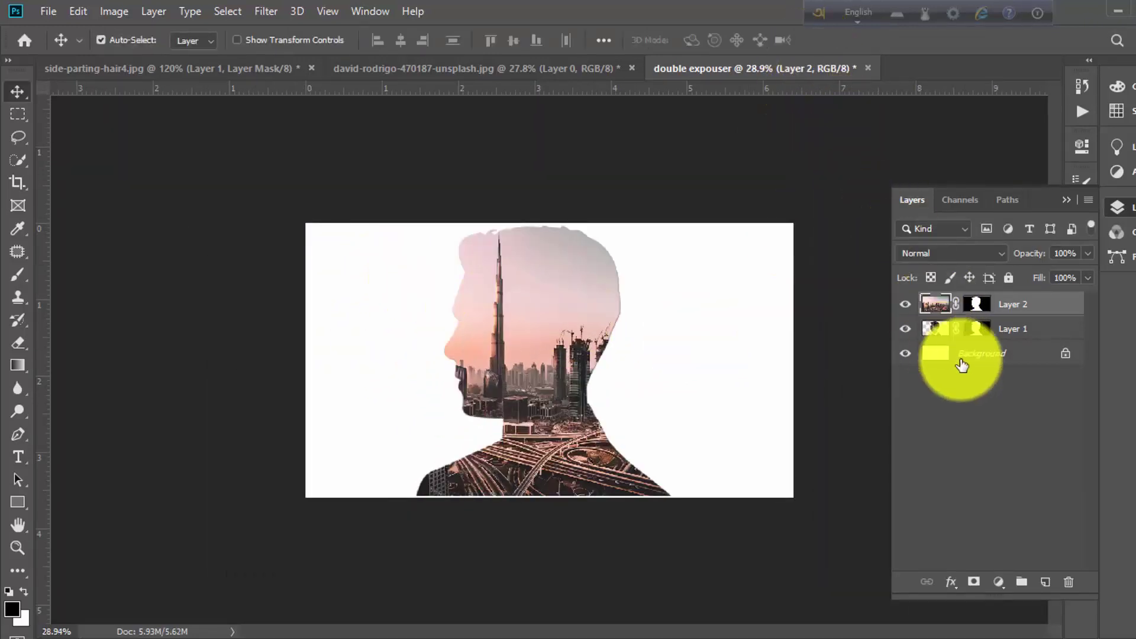
- Unlink the city image from its mask, undoing a stray move so the mask stays aligned
left_click(956, 306)
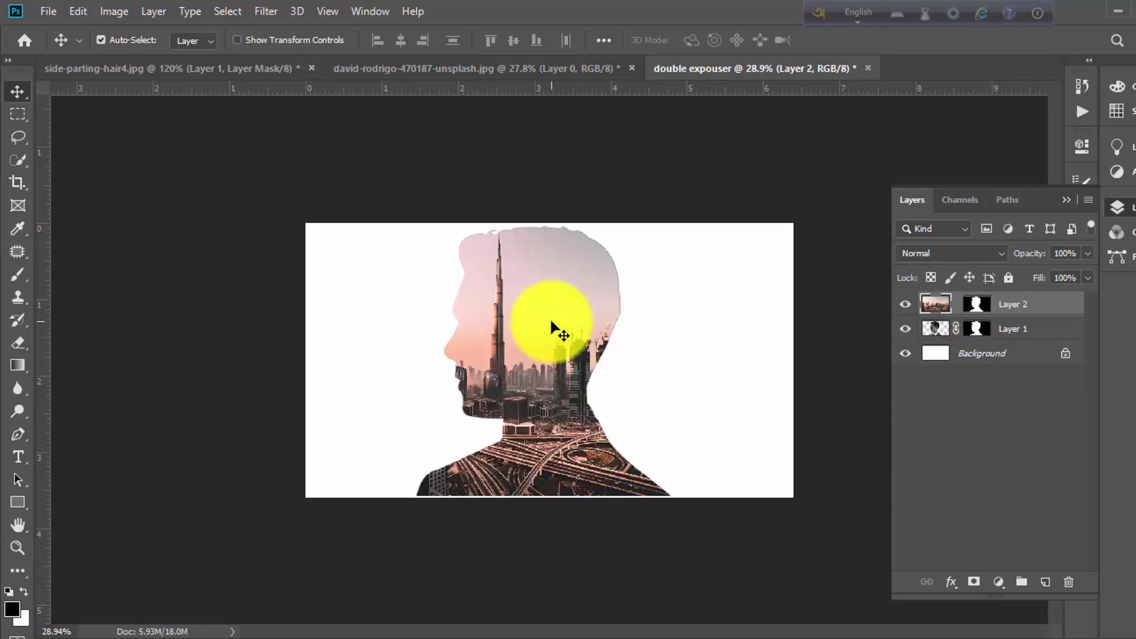
left_click_drag(552, 324, 550, 329)
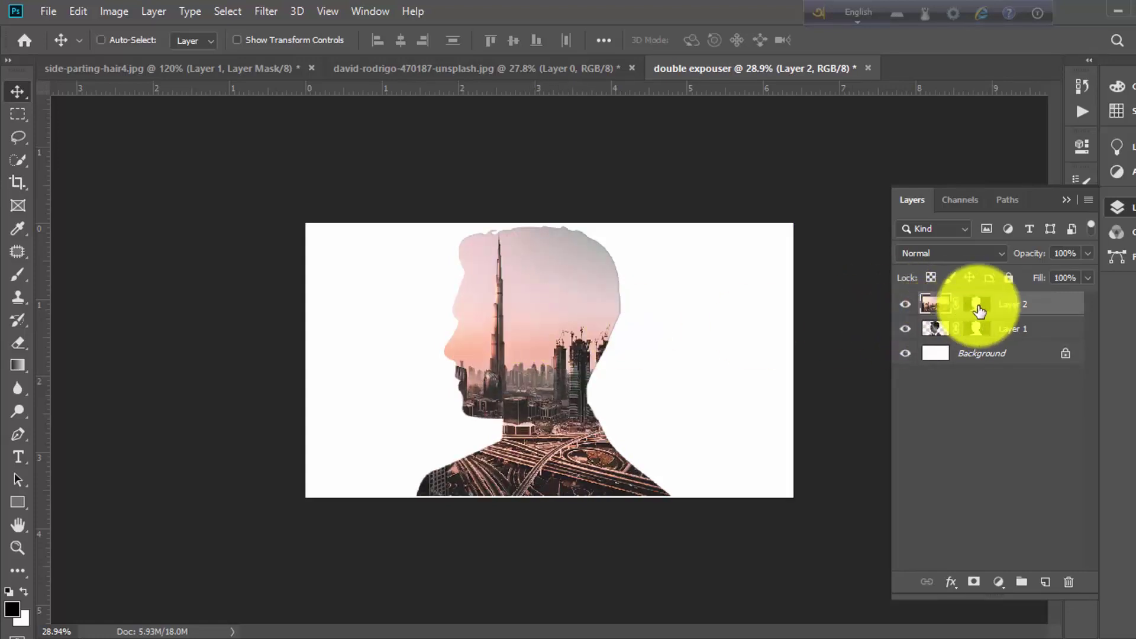
key("ctrl")
left_click(957, 305)
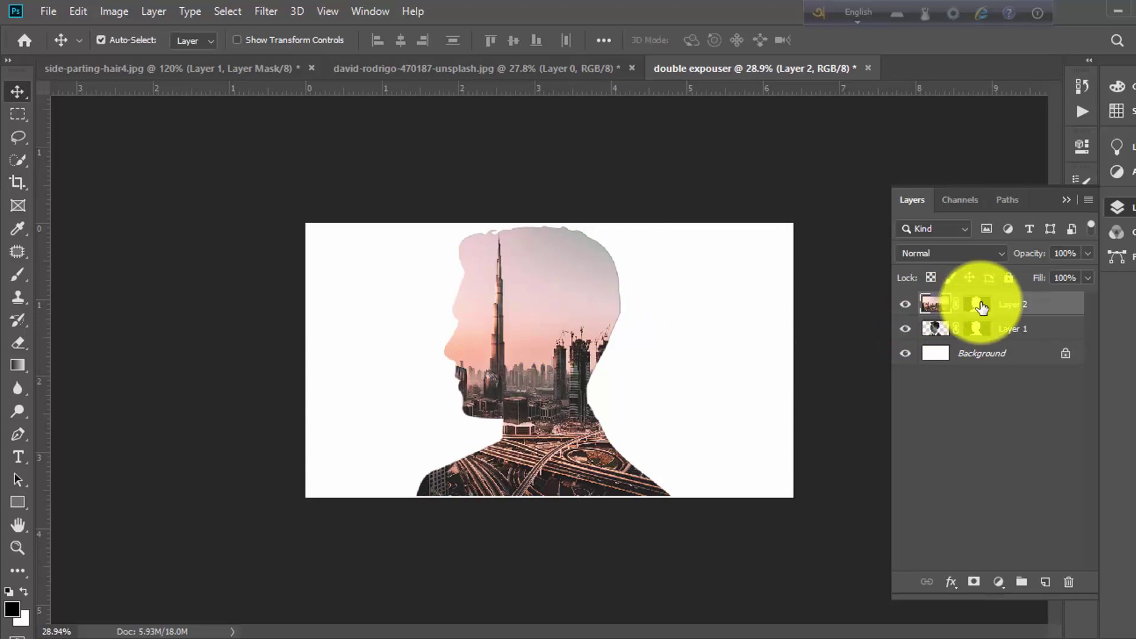
mouse_move(593, 410)
left_mouse_down()
mouse_move(620, 409)
mouse_move(584, 406)
mouse_move(644, 404)
left_mouse_up()
left_click(975, 306)
key("ctrl+z")
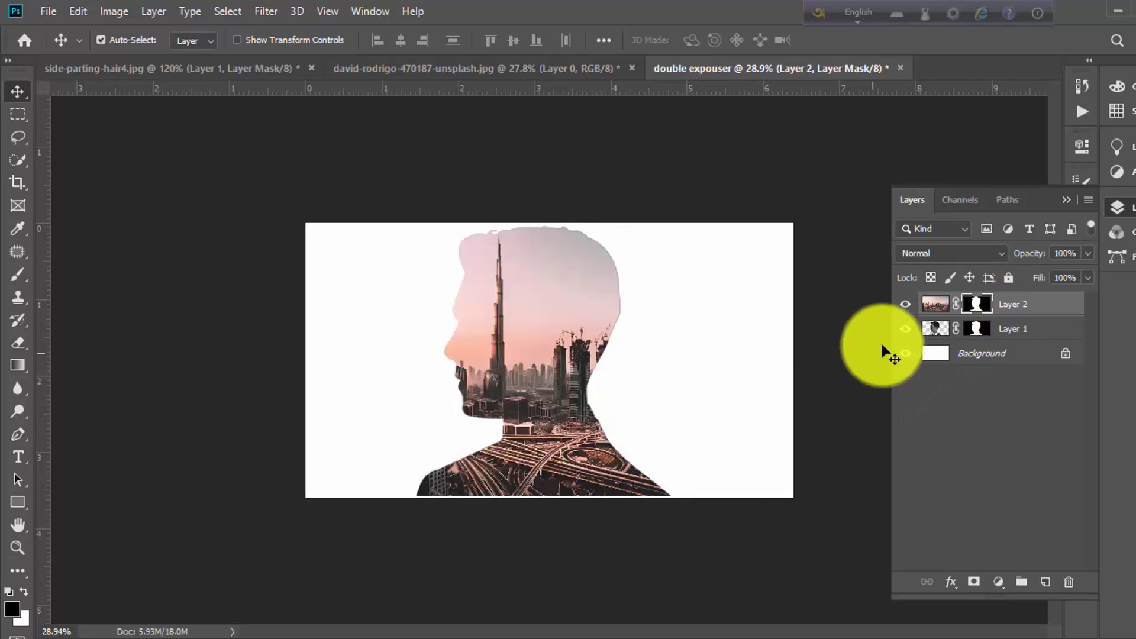
left_click(956, 304)
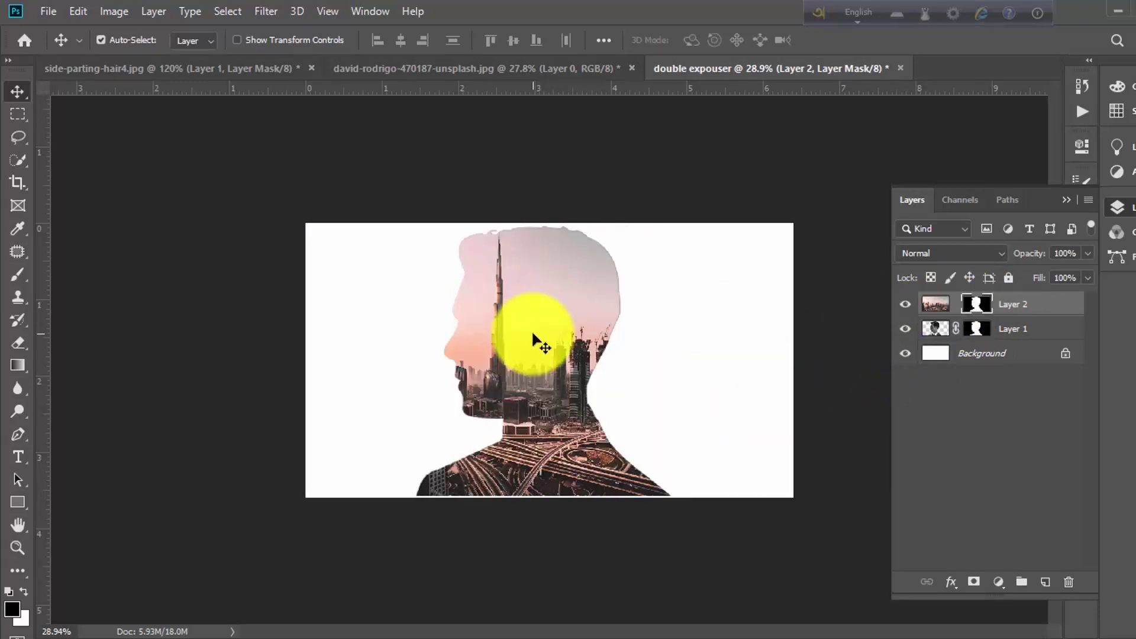
key("ctrl")
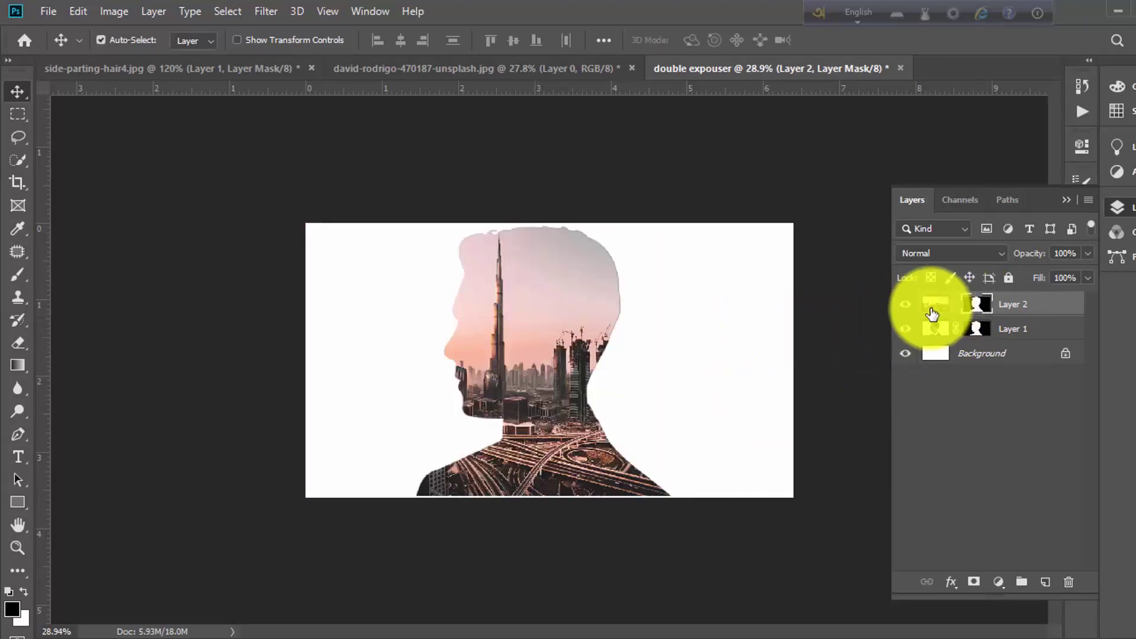
- Scale the city image to about 81.58% and move it so the towers cross the face
key("ctrl+t")
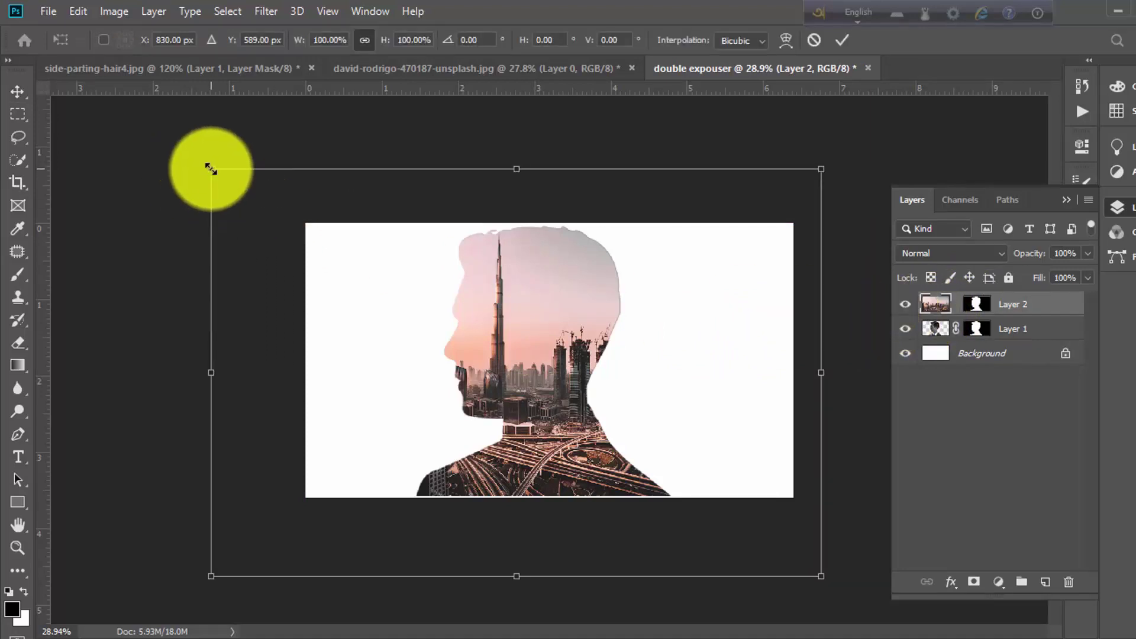
mouse_move(235, 189)
left_mouse_down()
mouse_move(351, 264)
mouse_move(325, 254)
left_mouse_up()
left_click_drag(494, 340, 505, 318)
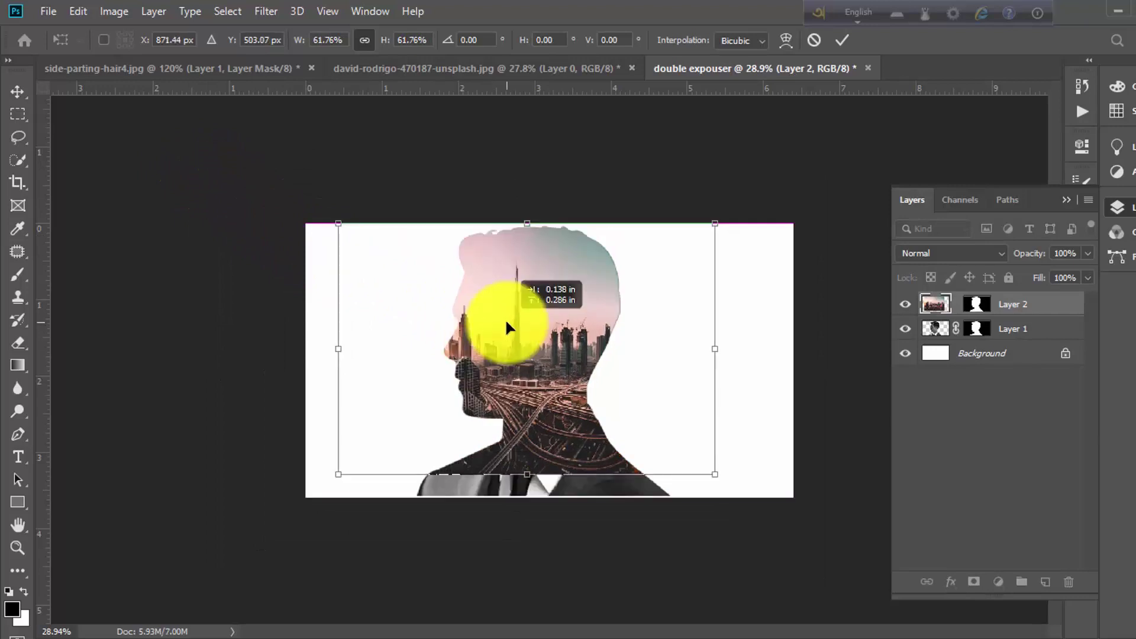
left_click_drag(716, 474, 756, 501)
mouse_move(636, 462)
left_mouse_down()
mouse_move(539, 462)
mouse_move(609, 481)
mouse_move(567, 474)
left_mouse_up()
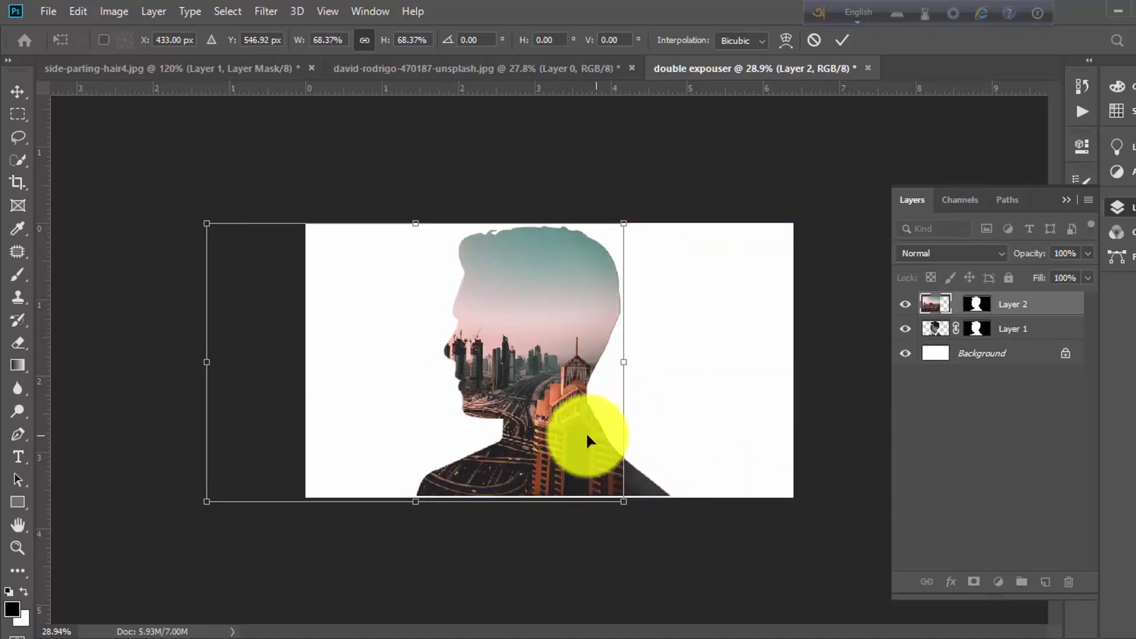
left_click_drag(625, 361, 671, 363)
left_click_drag(613, 429, 628, 429)
scroll(484, 375, "down", 2)
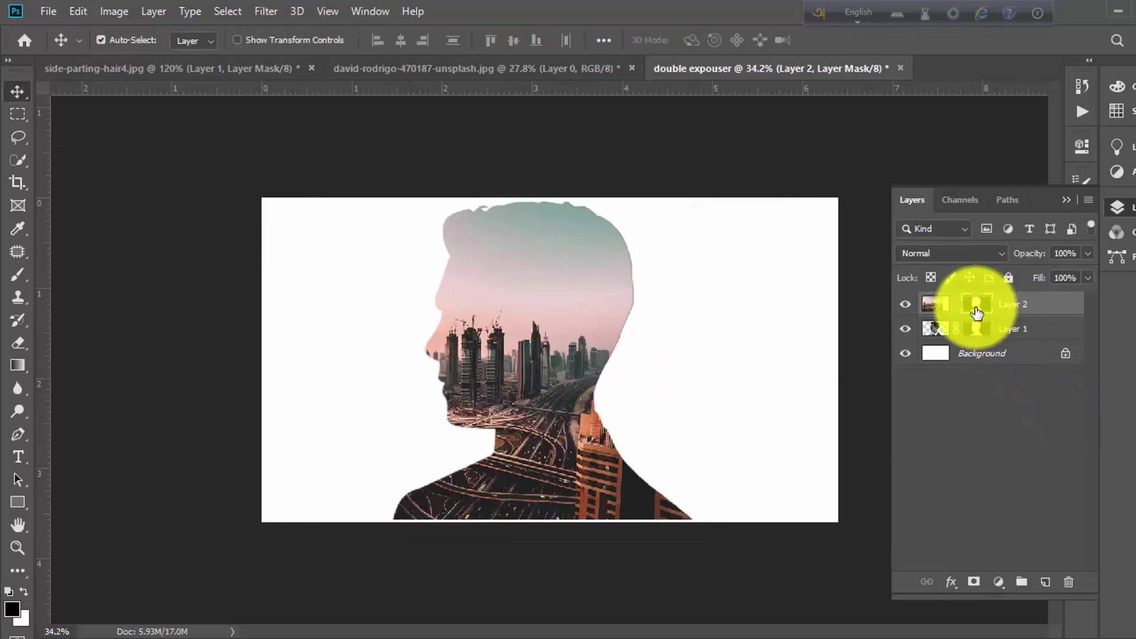
- Set black as the painting colour, choose the Brush tool and zoom in on the face
scroll(459, 312, "up", 3)
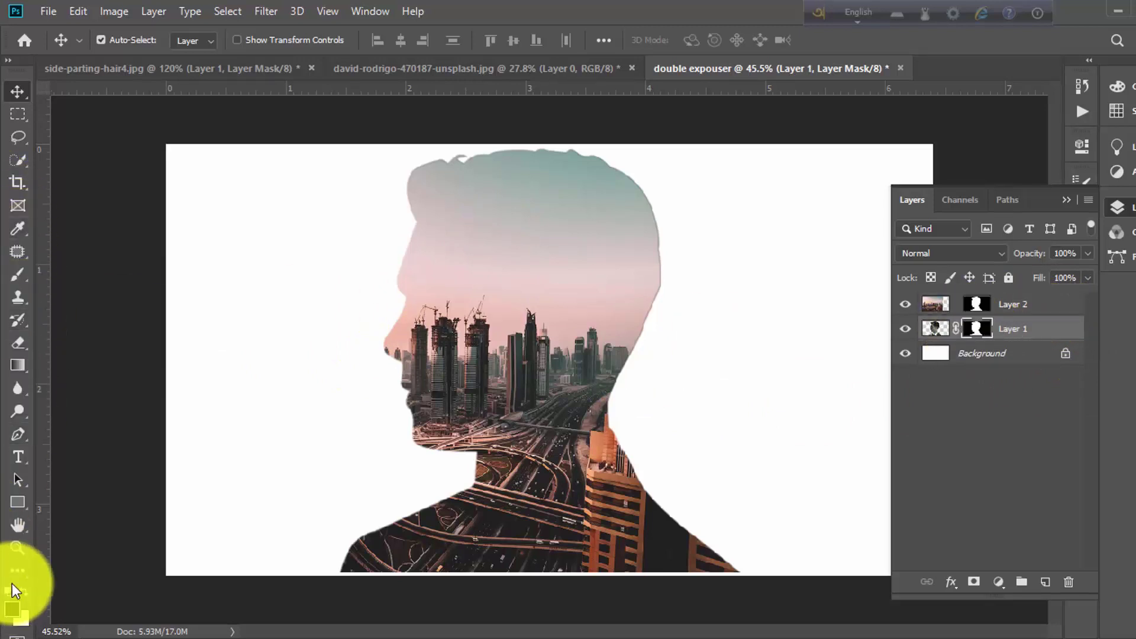
key("x")
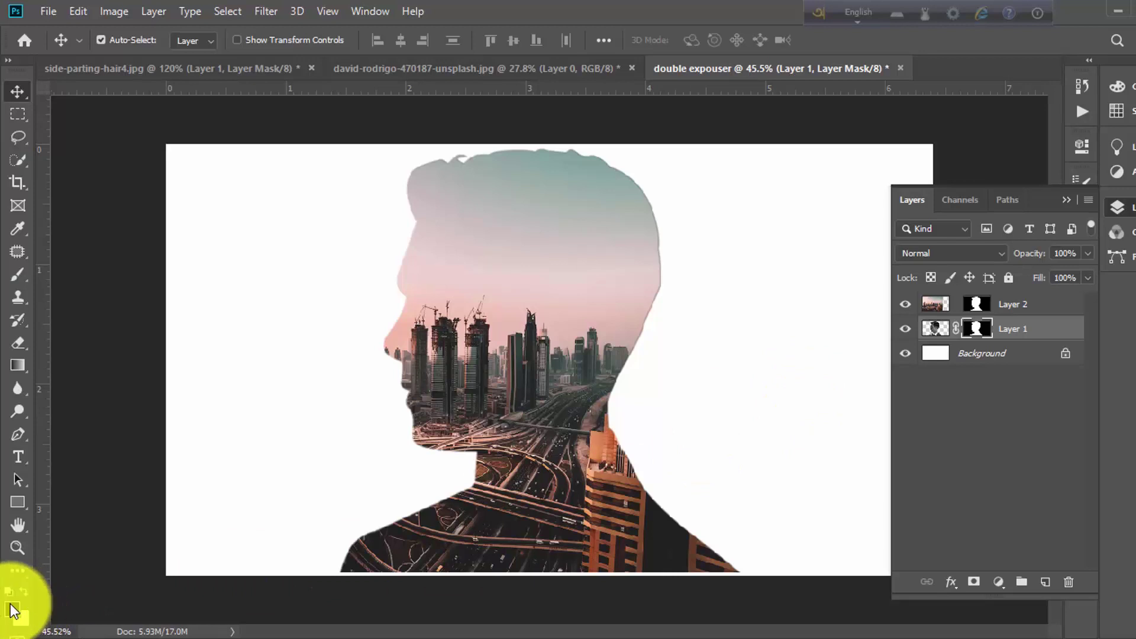
left_click(18, 276)
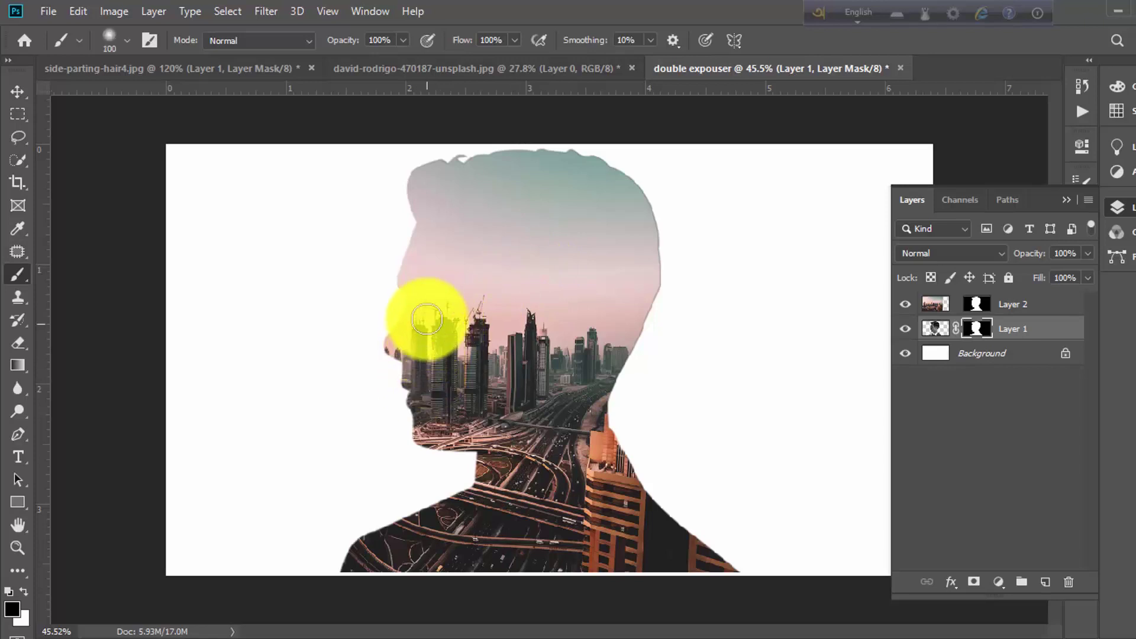
scroll(407, 349, "up", 4)
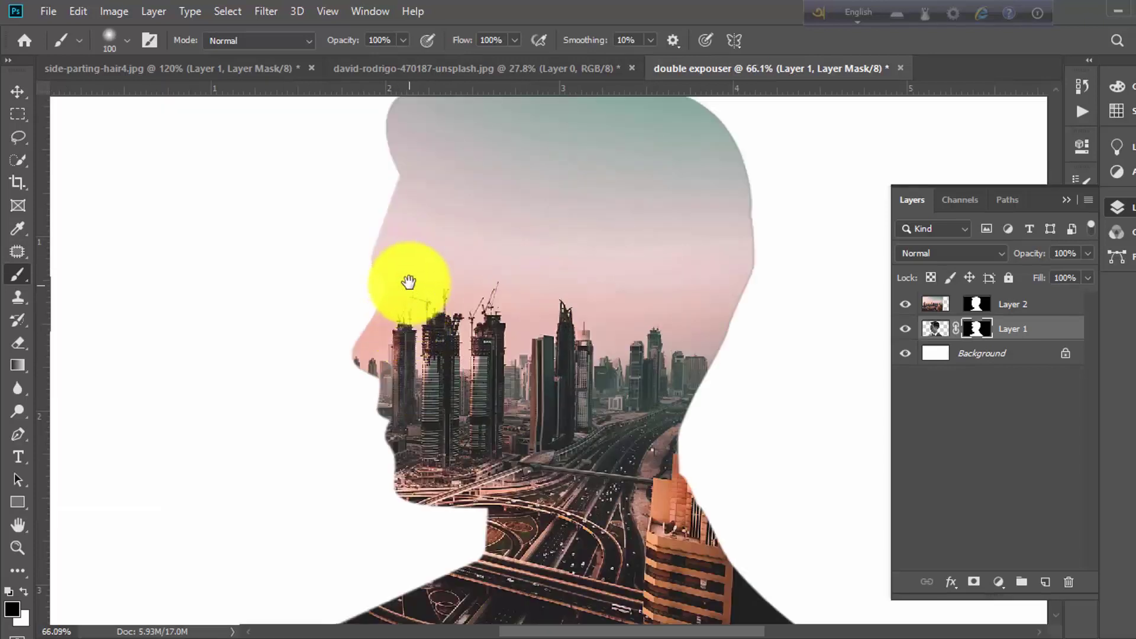
left_click_drag(406, 279, 460, 266)
key("ctrl+r")
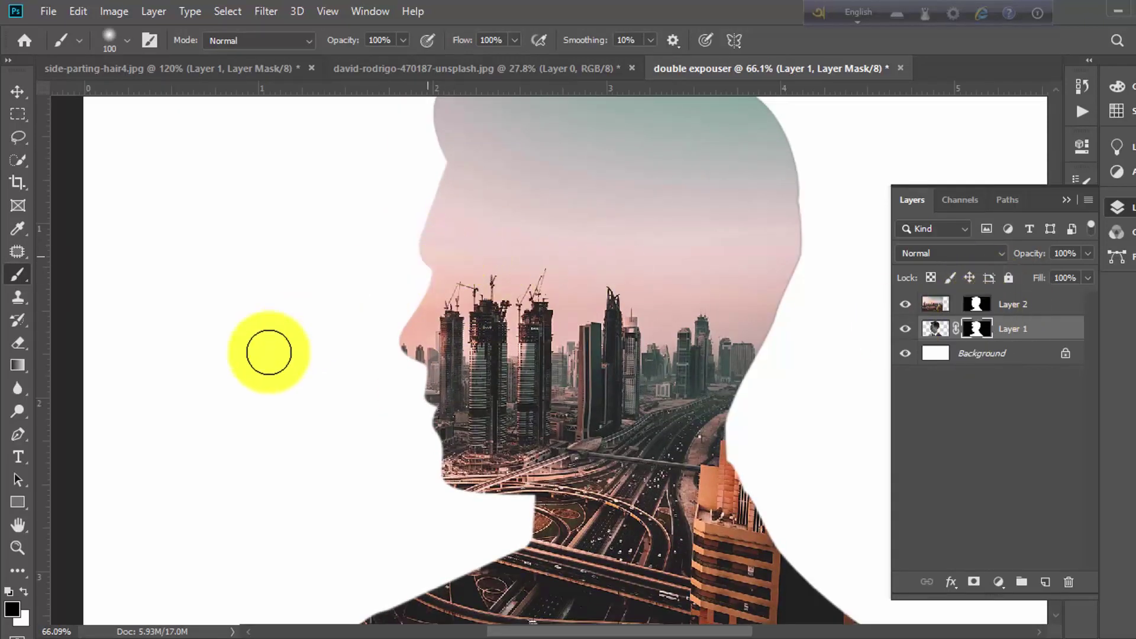
- Toggle the city layer on and off to compare with the portrait, ending with it visible
left_click(906, 305)
key("ctrl+z")
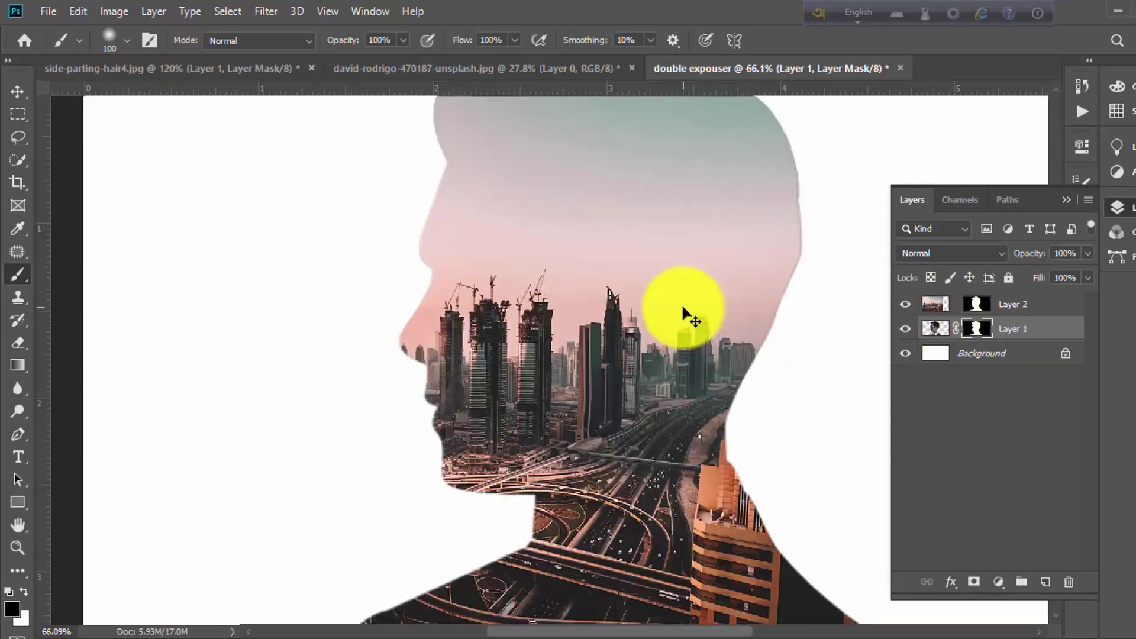
left_click(936, 328)
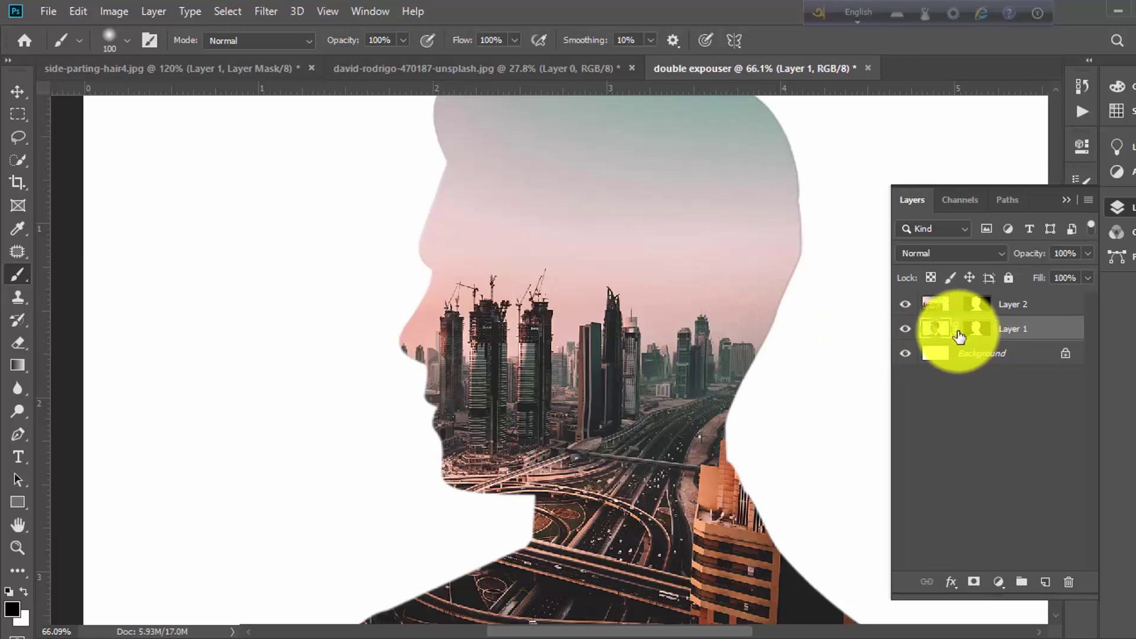
left_click(906, 313)
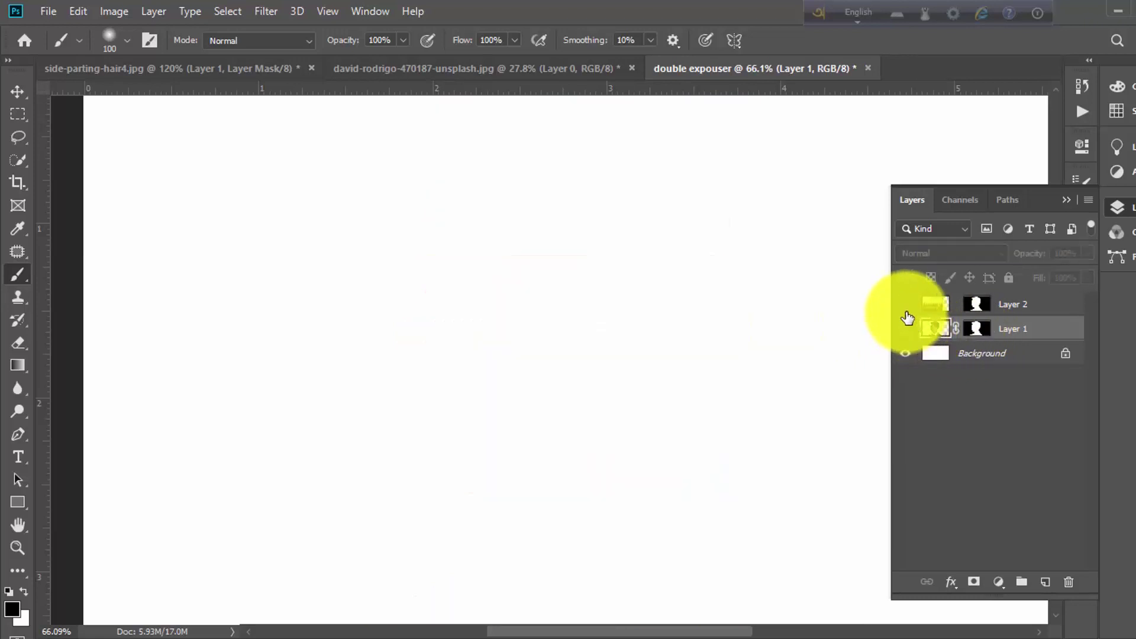
left_click(906, 326)
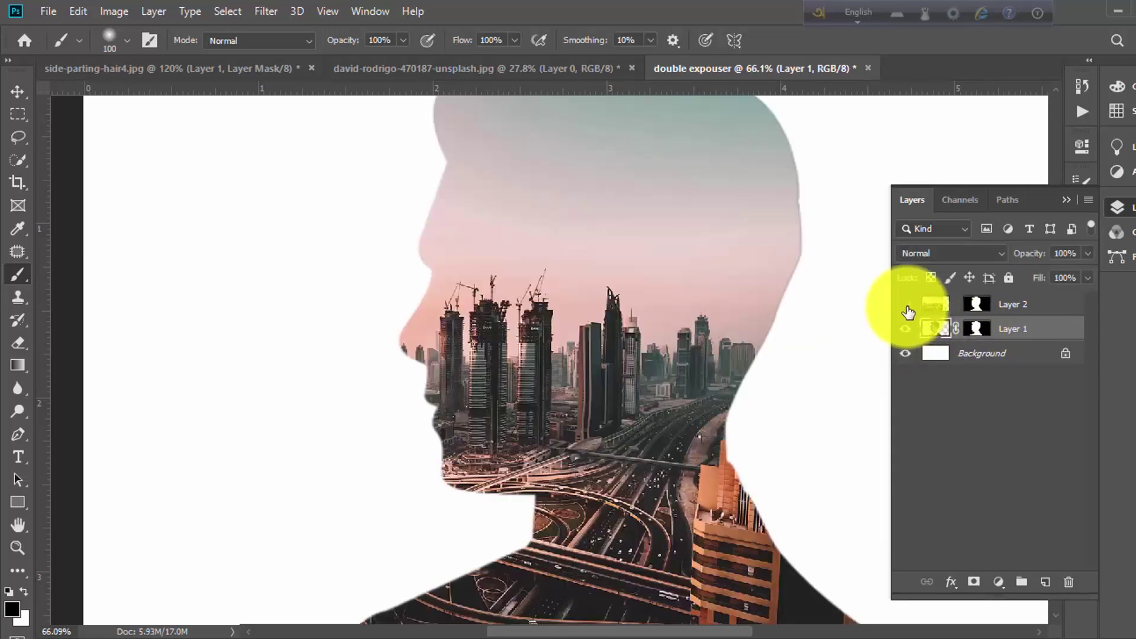
left_click(906, 307)
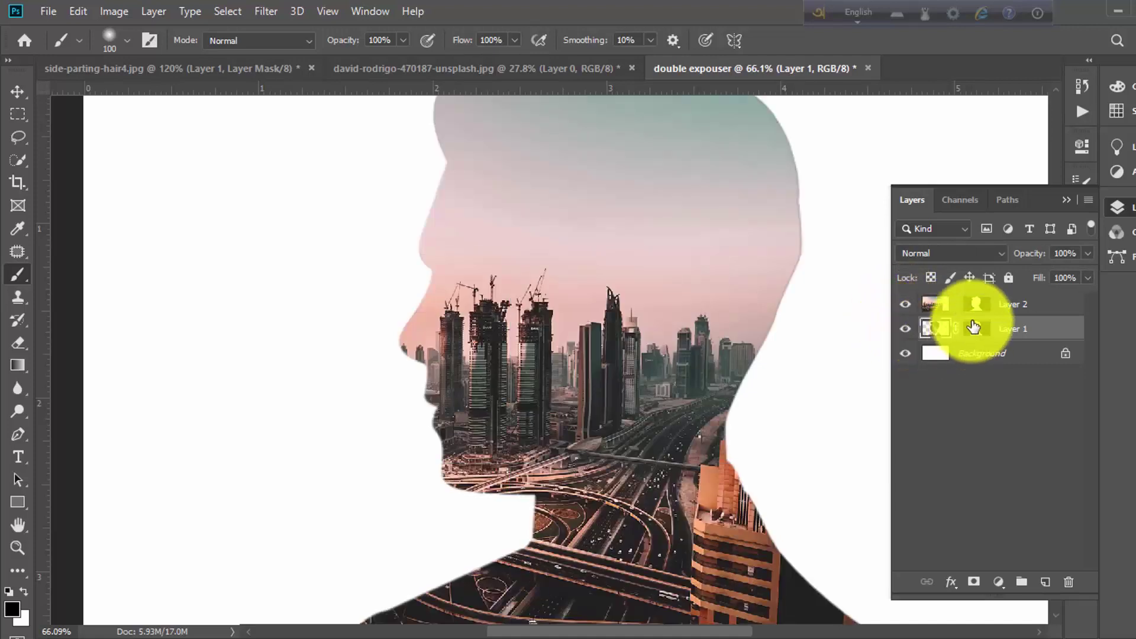
- Paint black on Layer 2's mask to reveal the forehead and hair, undoing one bad stroke
left_click(9, 591)
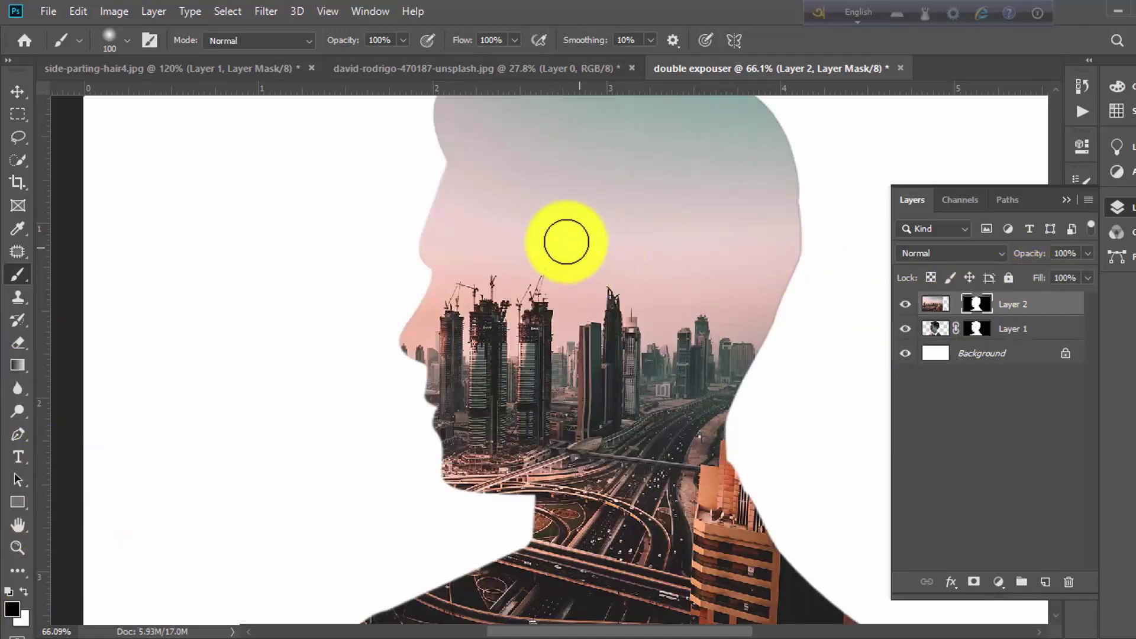
mouse_move(557, 234)
left_mouse_down()
mouse_move(484, 326)
mouse_move(499, 254)
mouse_move(470, 309)
mouse_move(463, 261)
left_mouse_up()
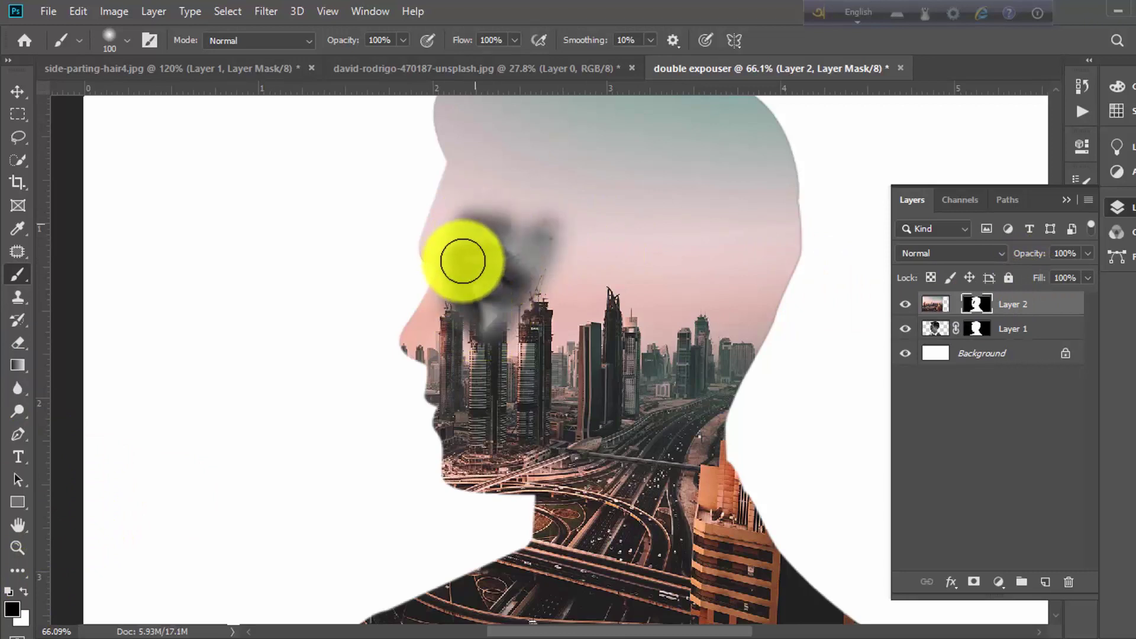
scroll(488, 268, "down", 1)
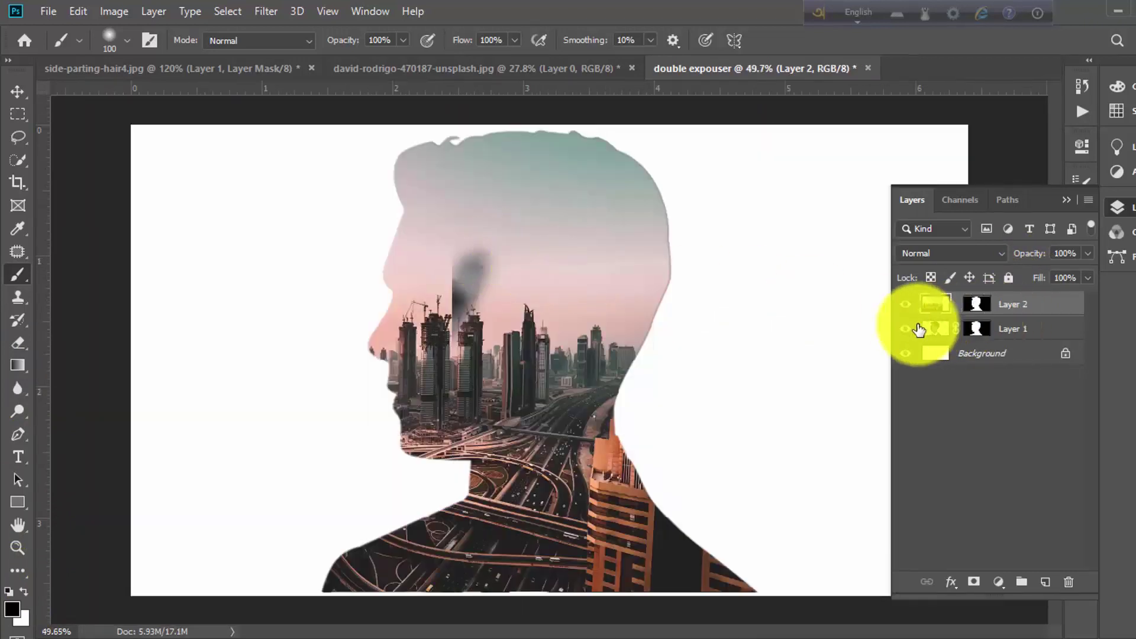
key("ctrl+z")
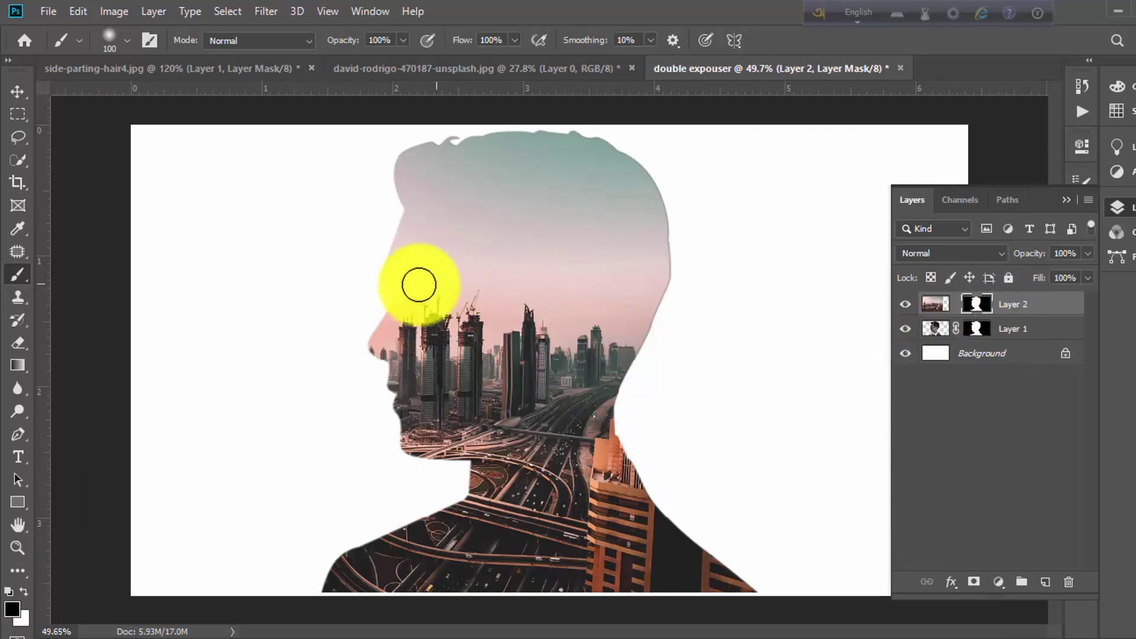
scroll(419, 284, "up", 1)
left_click_drag(414, 202, 400, 247)
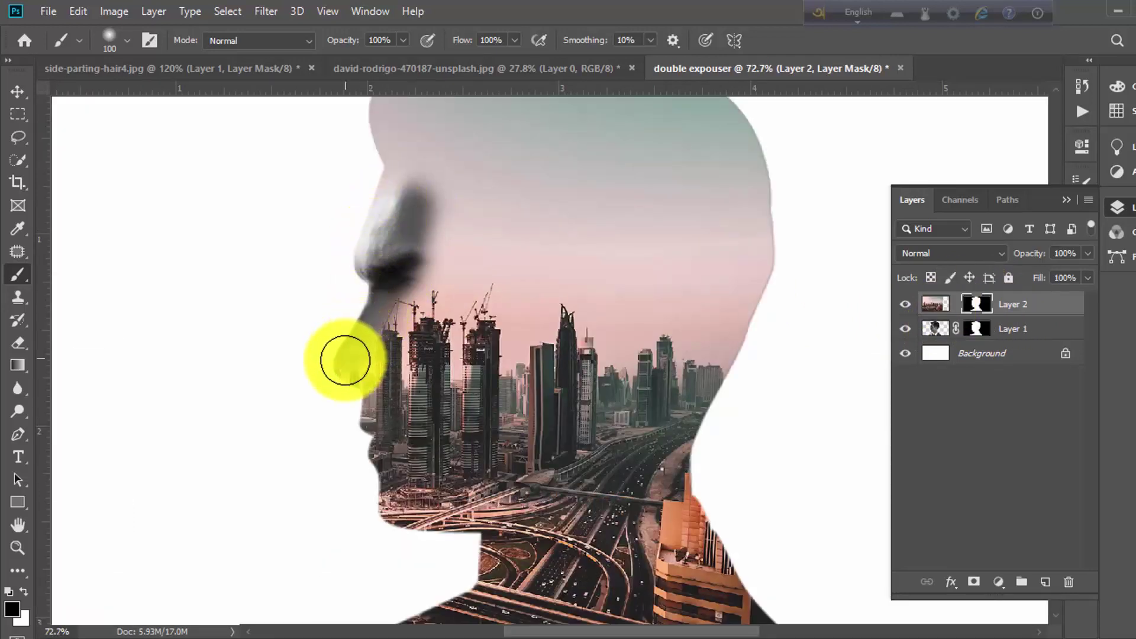
scroll(418, 272, "up", 2)
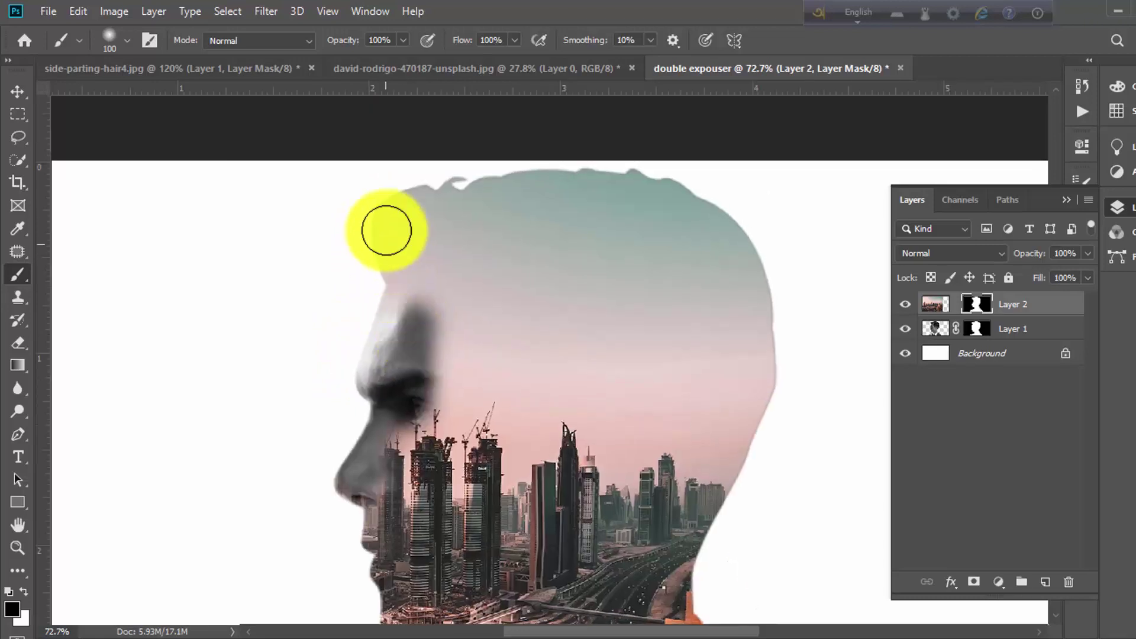
mouse_move(387, 231)
left_mouse_down()
mouse_move(406, 208)
mouse_move(381, 299)
mouse_move(421, 294)
mouse_move(407, 333)
left_mouse_up()
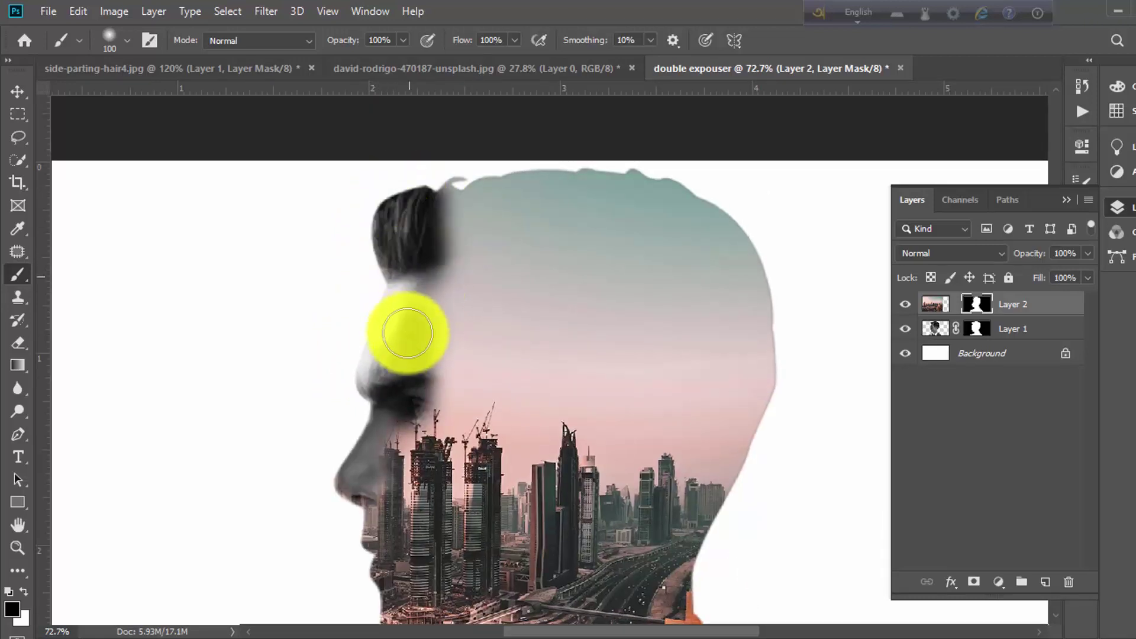
- Reveal the nose, eye and cheek, then more hair along the top of the head
scroll(411, 255, "down", 1)
scroll(413, 237, "down", 1)
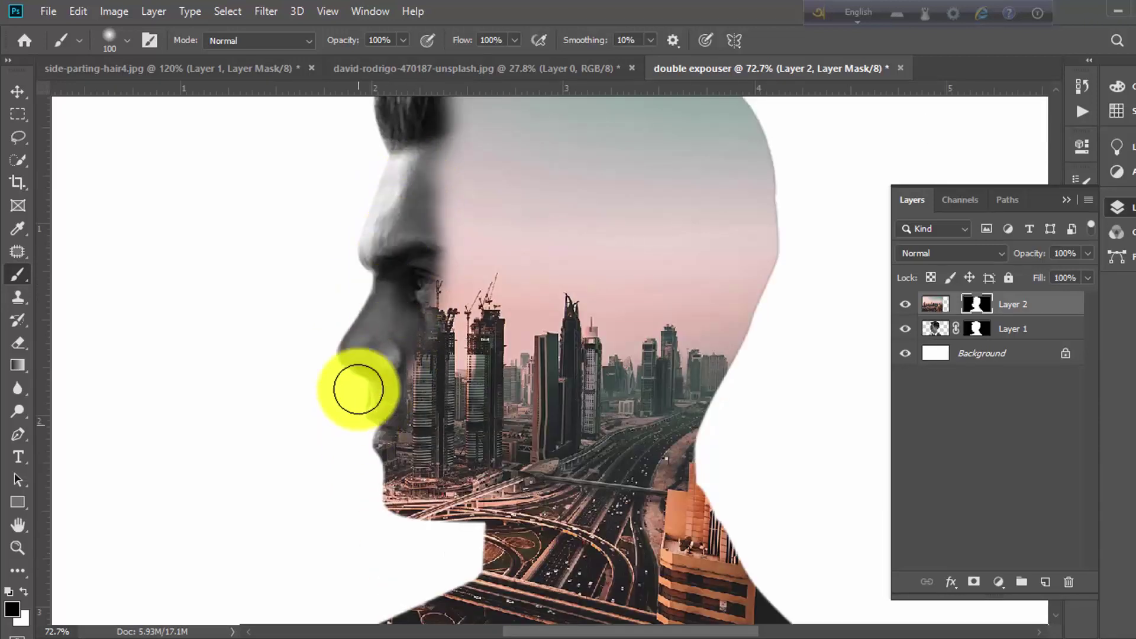
mouse_move(358, 389)
left_mouse_down()
mouse_move(340, 432)
mouse_move(401, 211)
mouse_move(406, 368)
mouse_move(381, 455)
mouse_move(418, 386)
mouse_move(426, 398)
mouse_move(352, 505)
left_mouse_up()
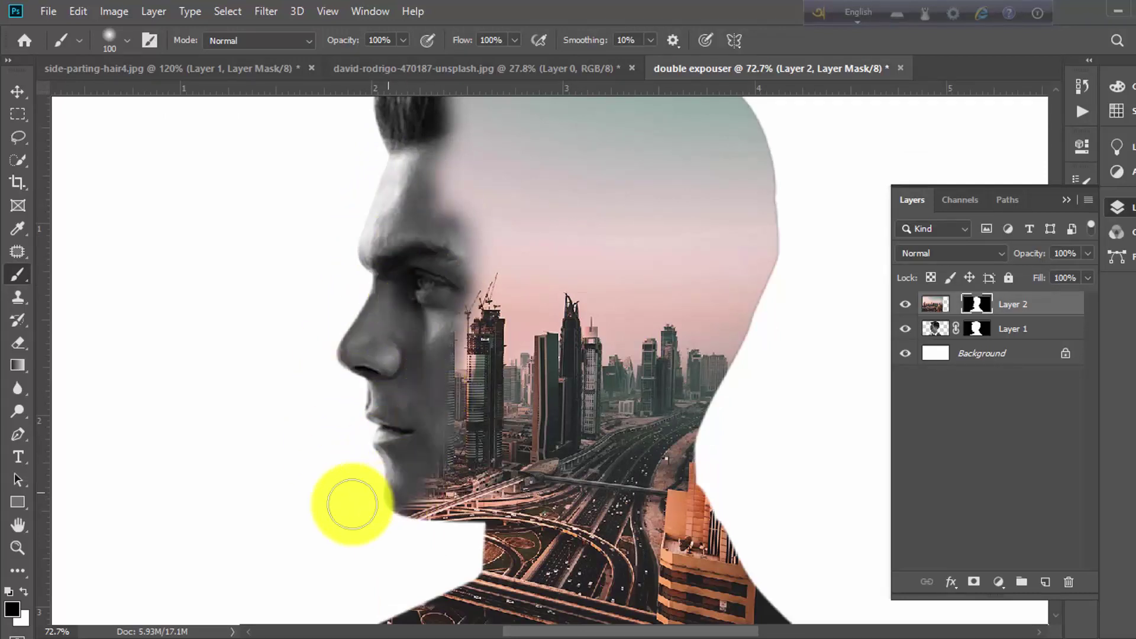
scroll(438, 355, "up", 2)
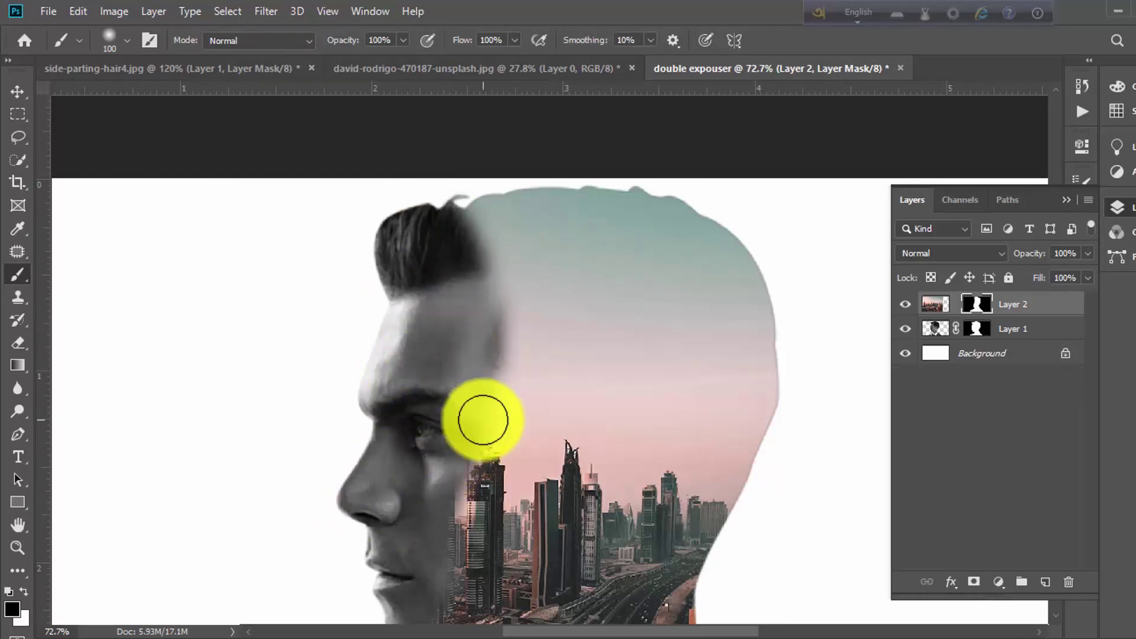
mouse_move(482, 409)
left_mouse_down()
mouse_move(482, 338)
mouse_move(452, 278)
mouse_move(412, 452)
left_mouse_up()
key("ctrl+r")
key("ctrl+0")
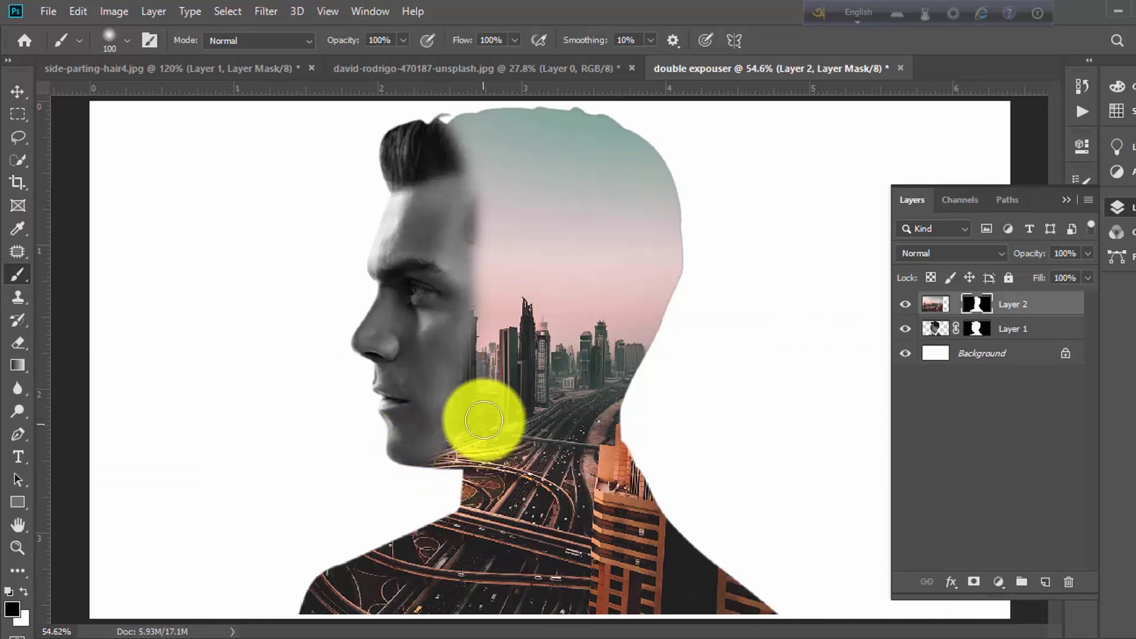
scroll(519, 431, "up", 1)
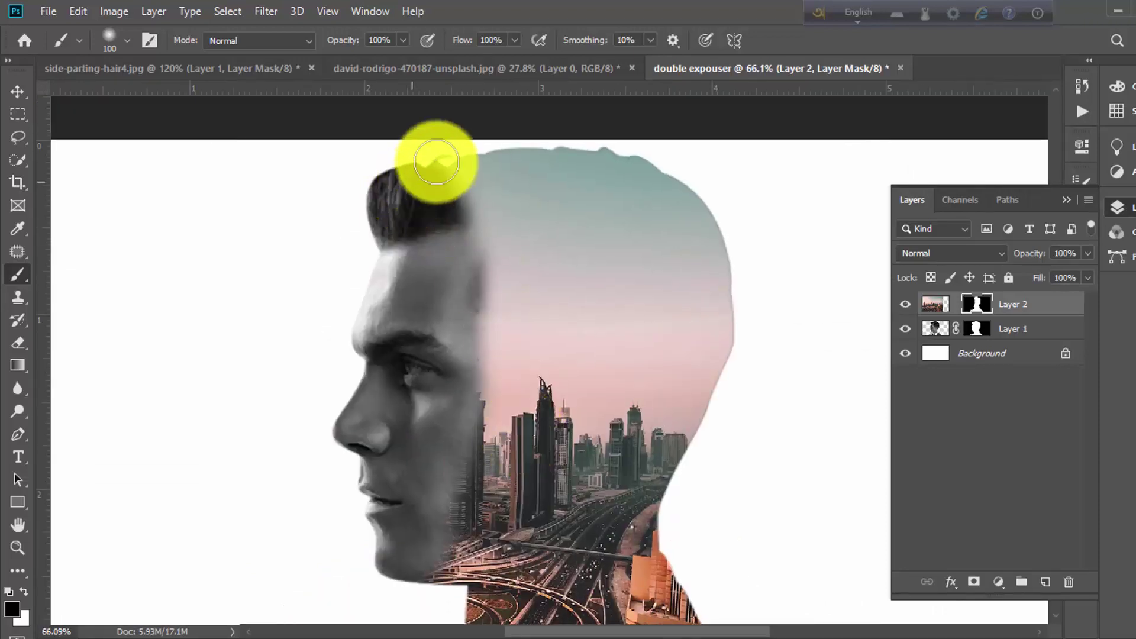
left_click_drag(423, 179, 453, 179)
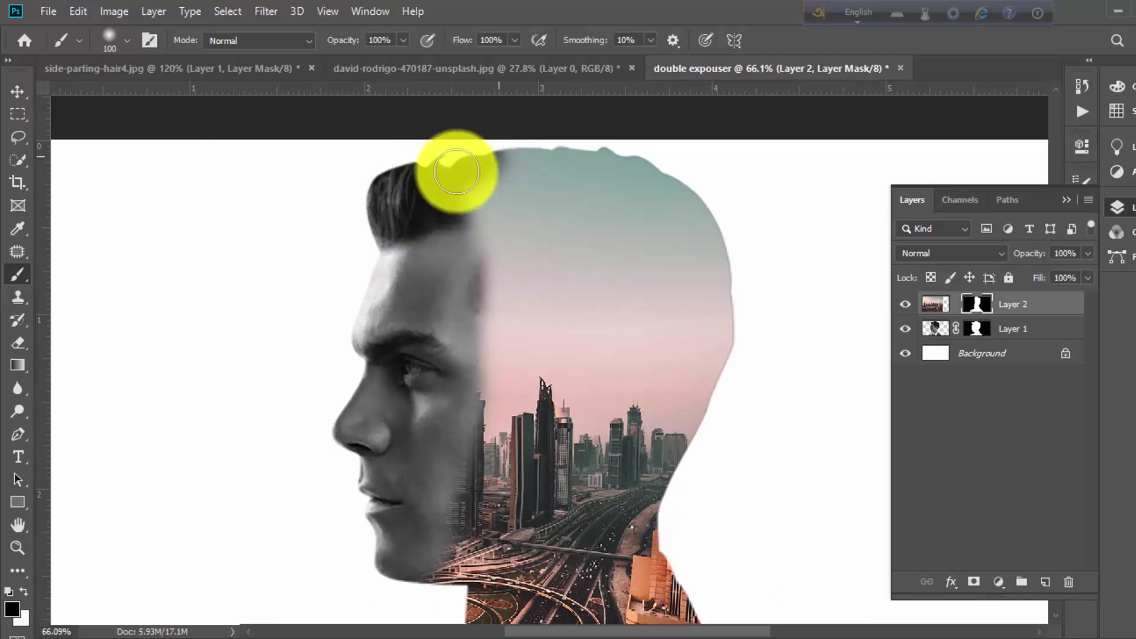
scroll(456, 172, "down", 2)
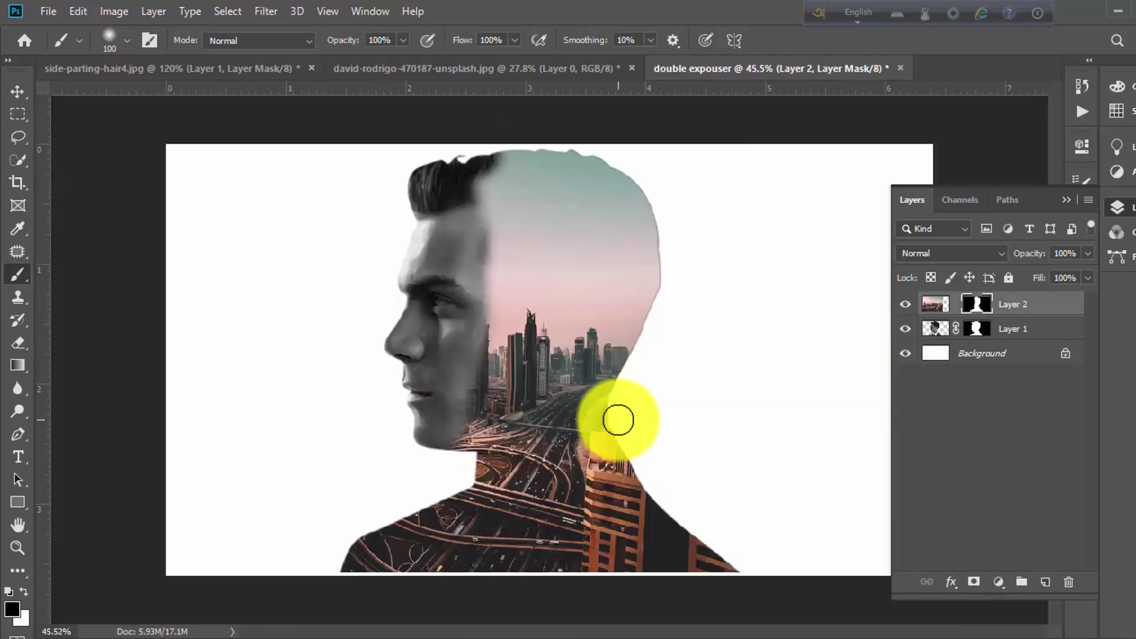
scroll(500, 279, "up", 2)
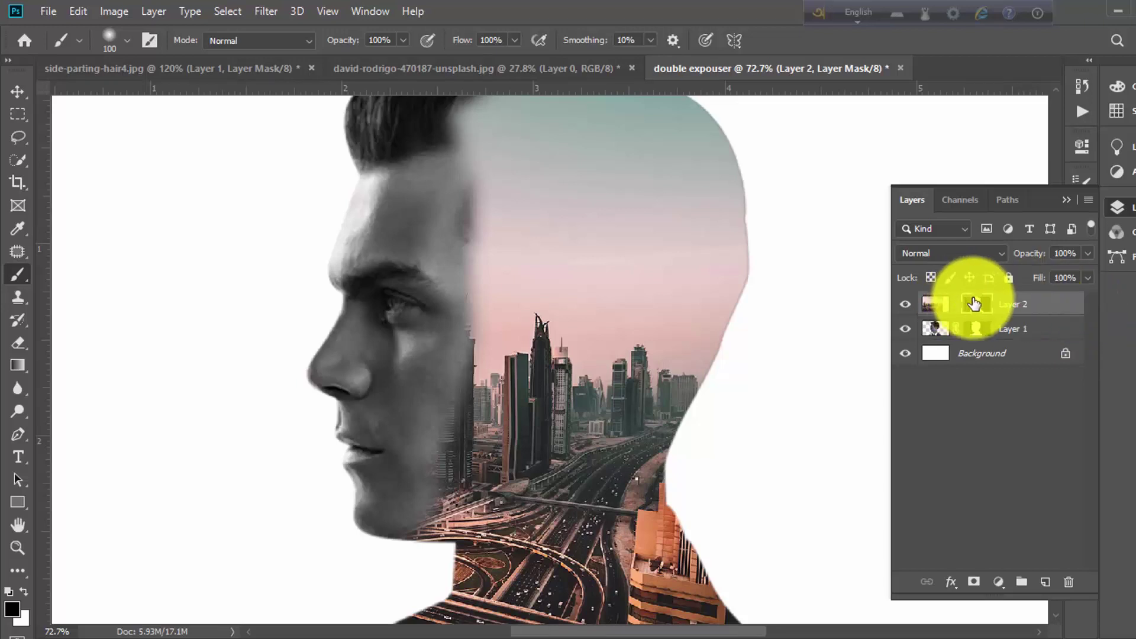
- Brush Layer 2's mask around the ear, jaw, temple and cheek to blend face and city
mouse_move(452, 198)
left_mouse_down()
mouse_move(467, 270)
mouse_move(405, 492)
left_mouse_up()
mouse_move(540, 356)
left_mouse_down()
mouse_move(571, 284)
mouse_move(711, 237)
left_mouse_up()
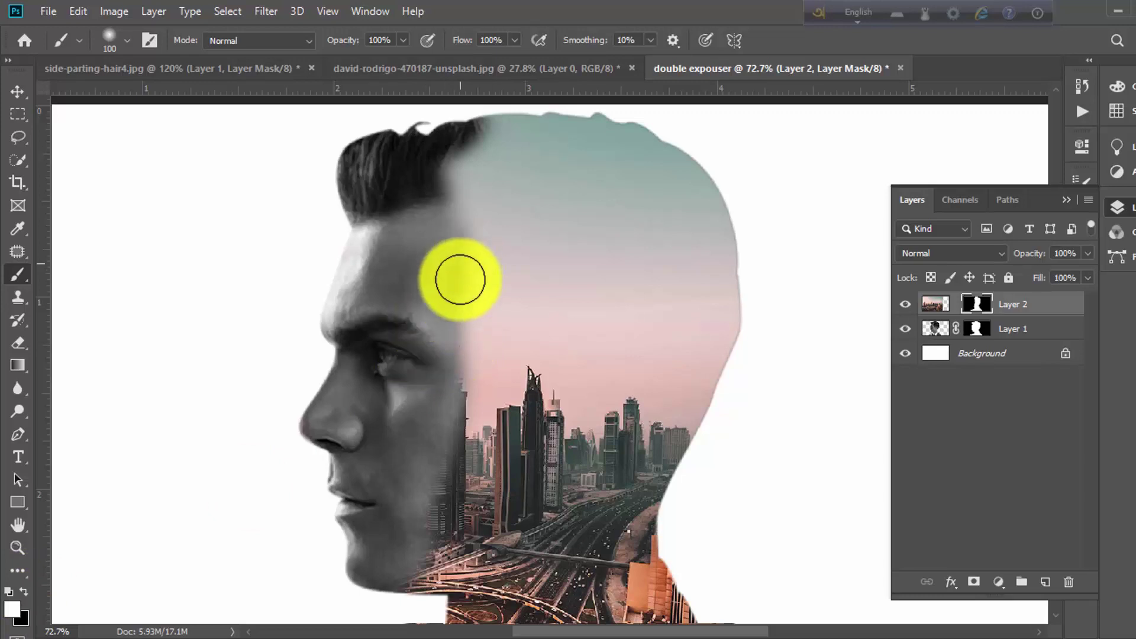
mouse_move(460, 280)
left_mouse_down()
mouse_move(437, 467)
mouse_move(457, 246)
mouse_move(394, 292)
mouse_move(403, 253)
mouse_move(325, 363)
mouse_move(316, 438)
left_mouse_up()
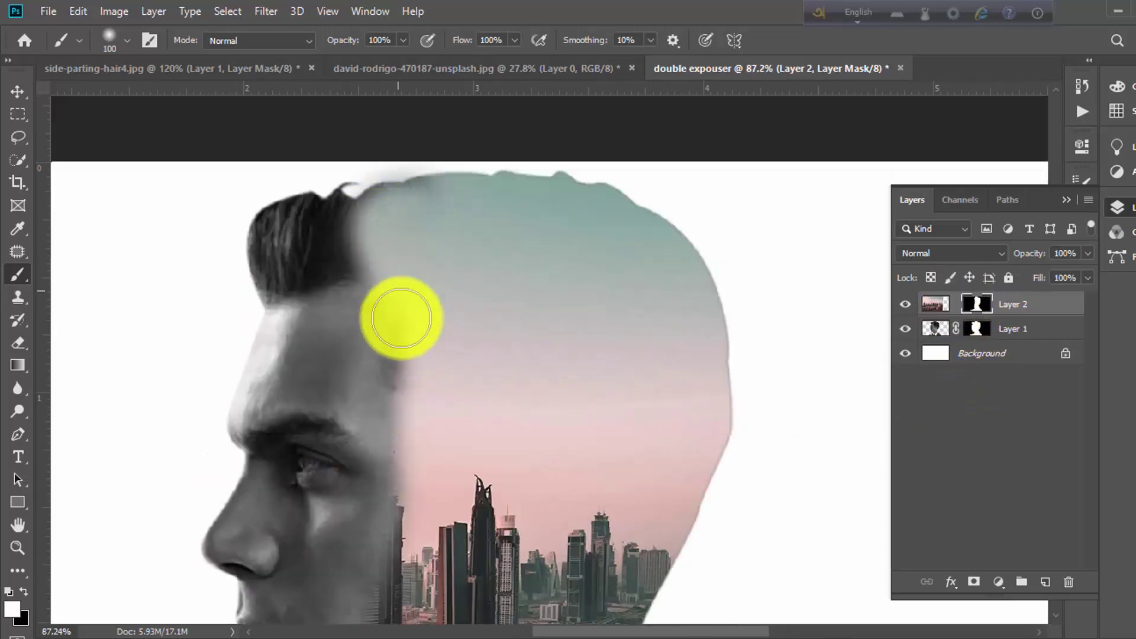
left_click_drag(414, 398, 418, 241)
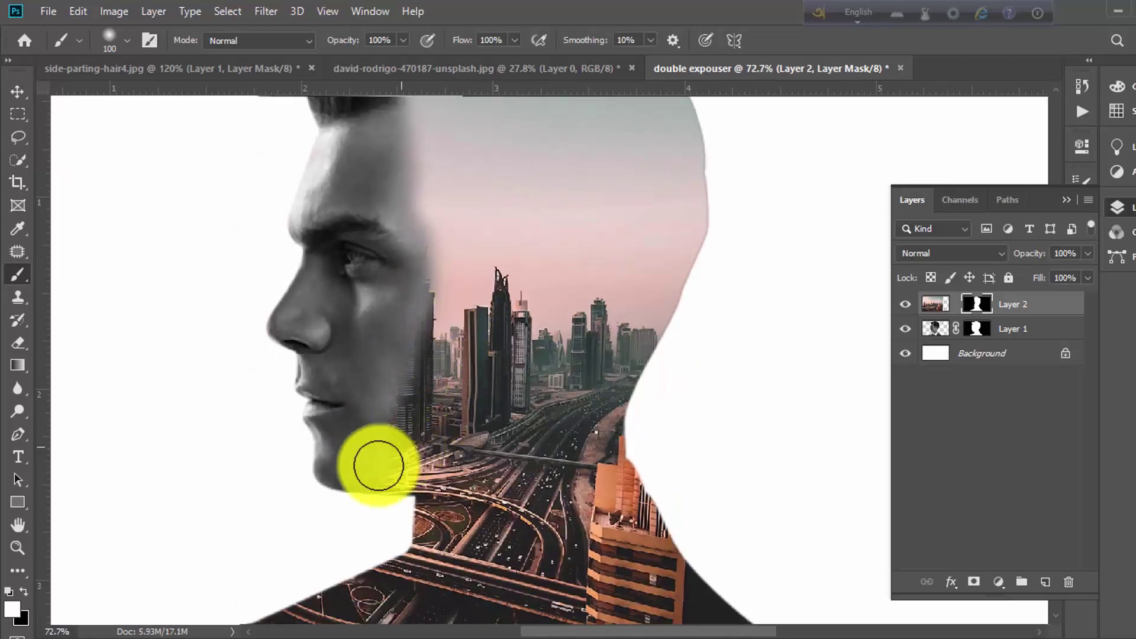
scroll(520, 329, "down", 1)
scroll(536, 297, "up", 2)
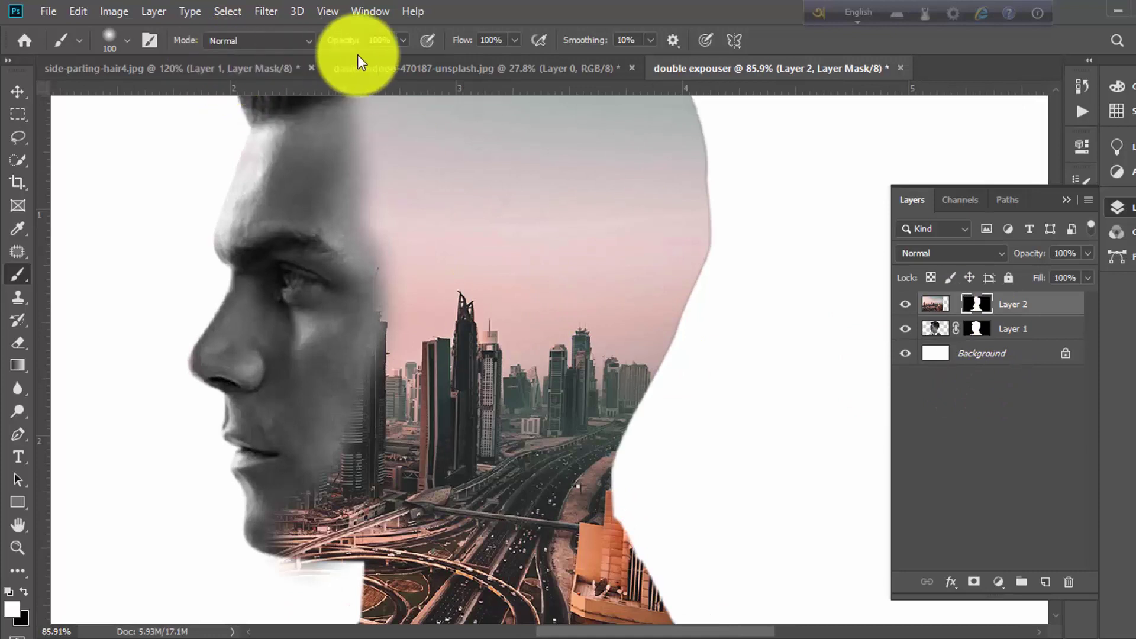
- Set brush Opacity to 5% and softly paint city buildings over the cheek on Layer 2's mask
left_click(395, 40)
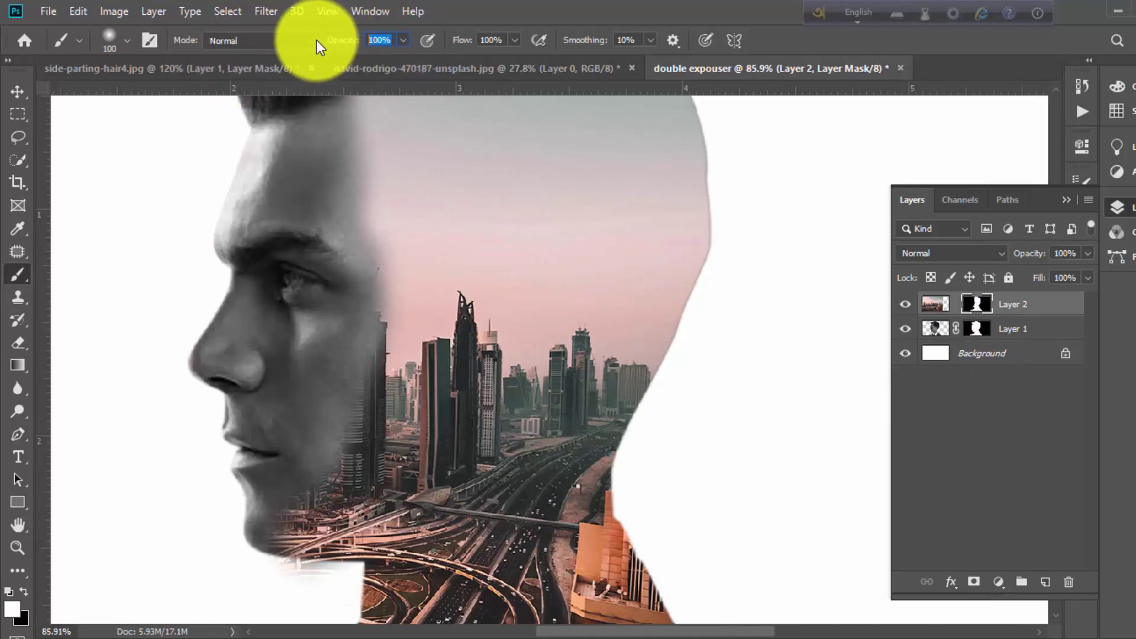
type("05")
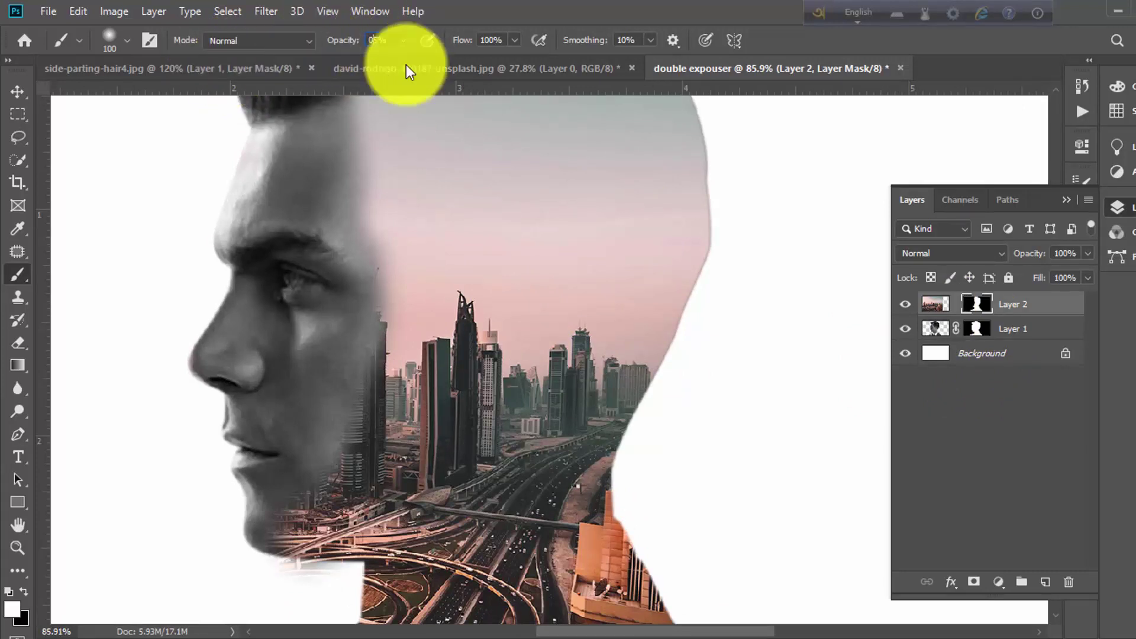
left_click_drag(370, 247, 377, 287)
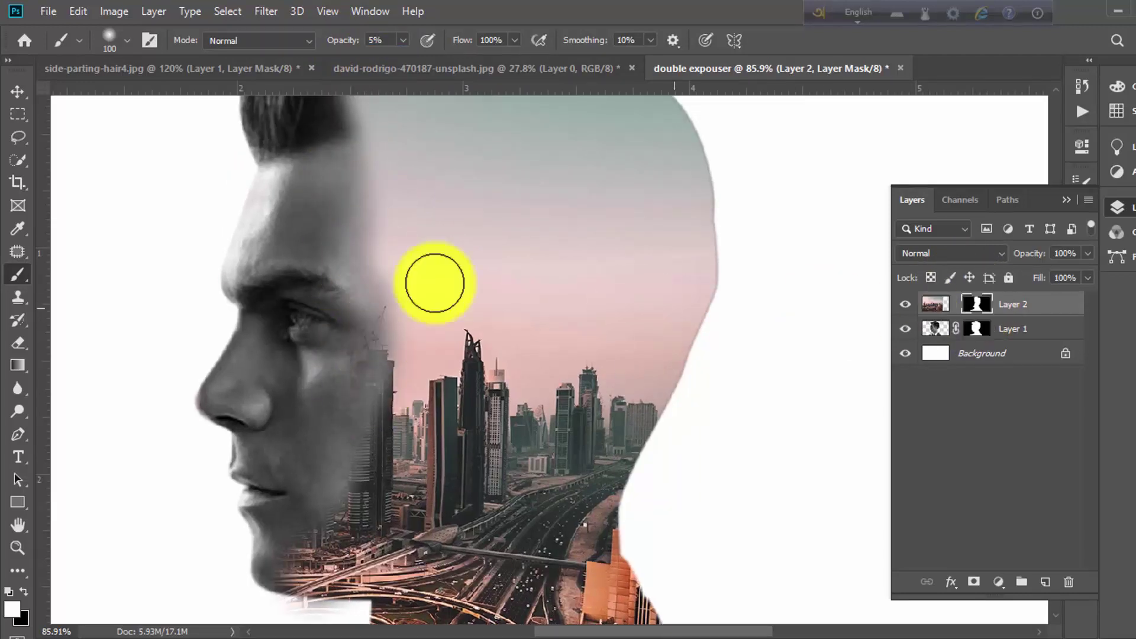
mouse_move(349, 349)
left_mouse_down()
mouse_move(381, 393)
mouse_move(343, 438)
mouse_move(368, 258)
mouse_move(386, 347)
left_mouse_up()
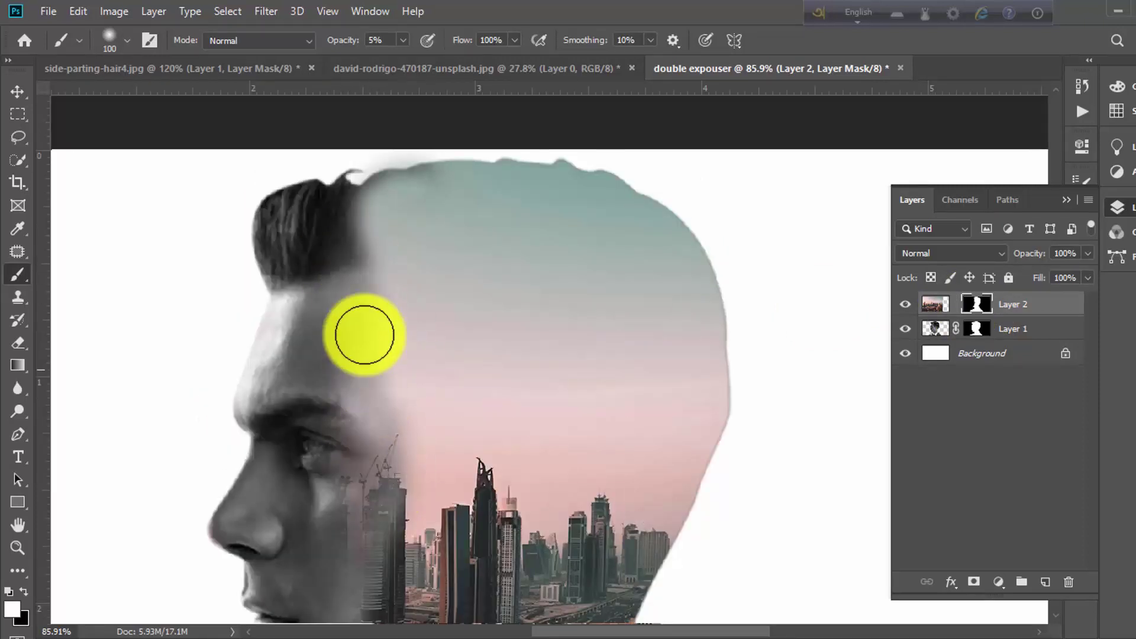
scroll(376, 291, "down", 3)
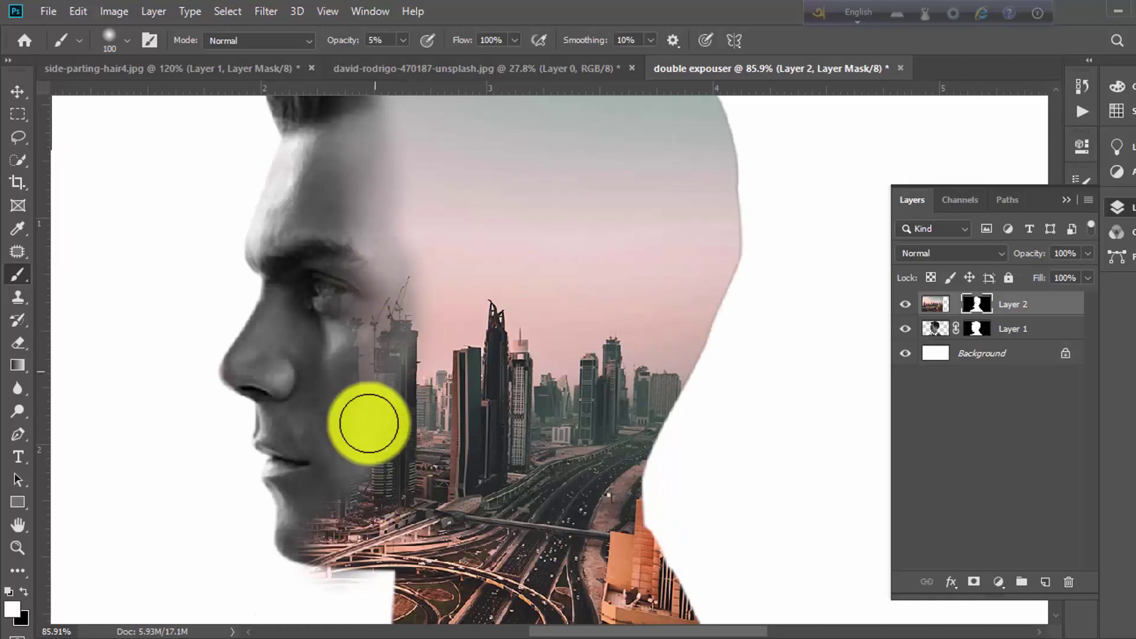
scroll(358, 509, "down", 2)
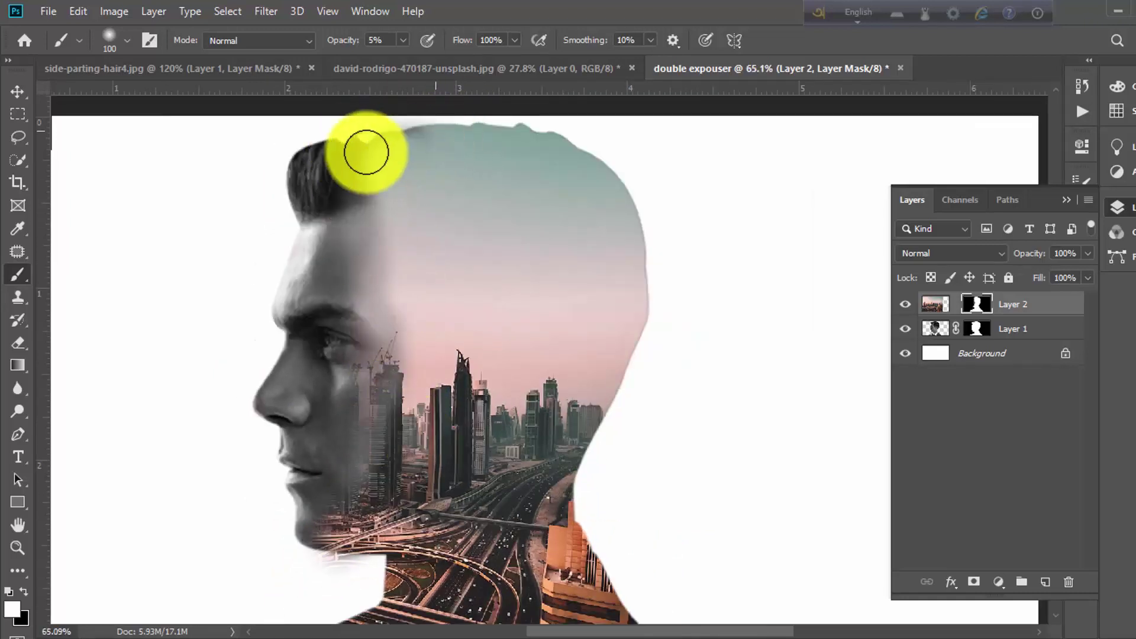
- Link Layer 2 to its mask and soften the mask along the hairline and forehead
left_click(956, 304)
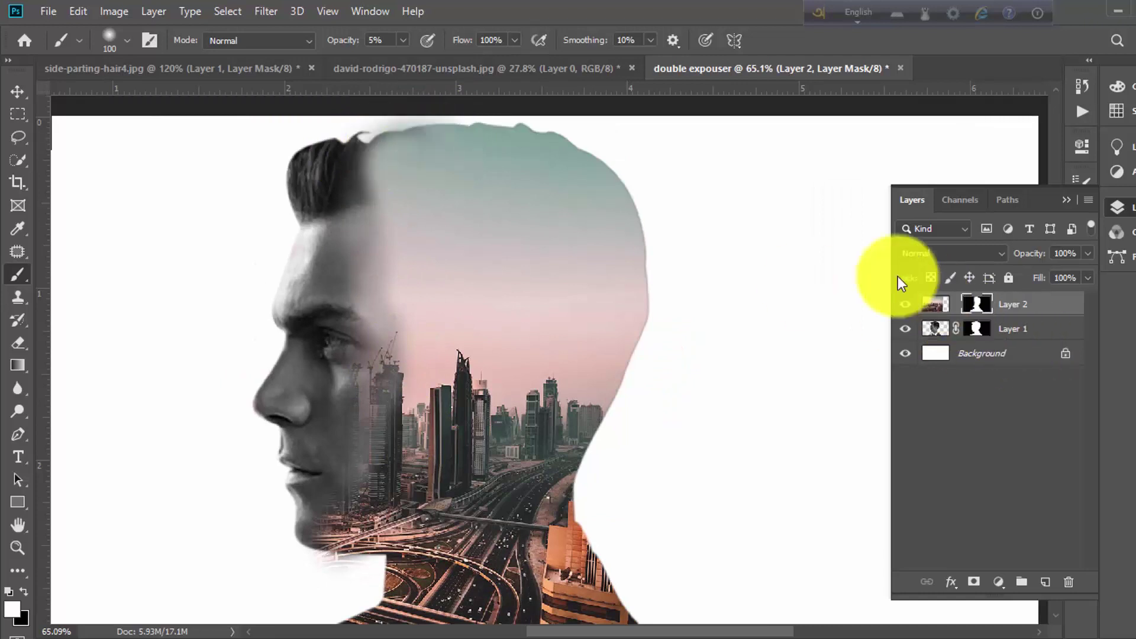
left_click_drag(453, 134, 421, 210)
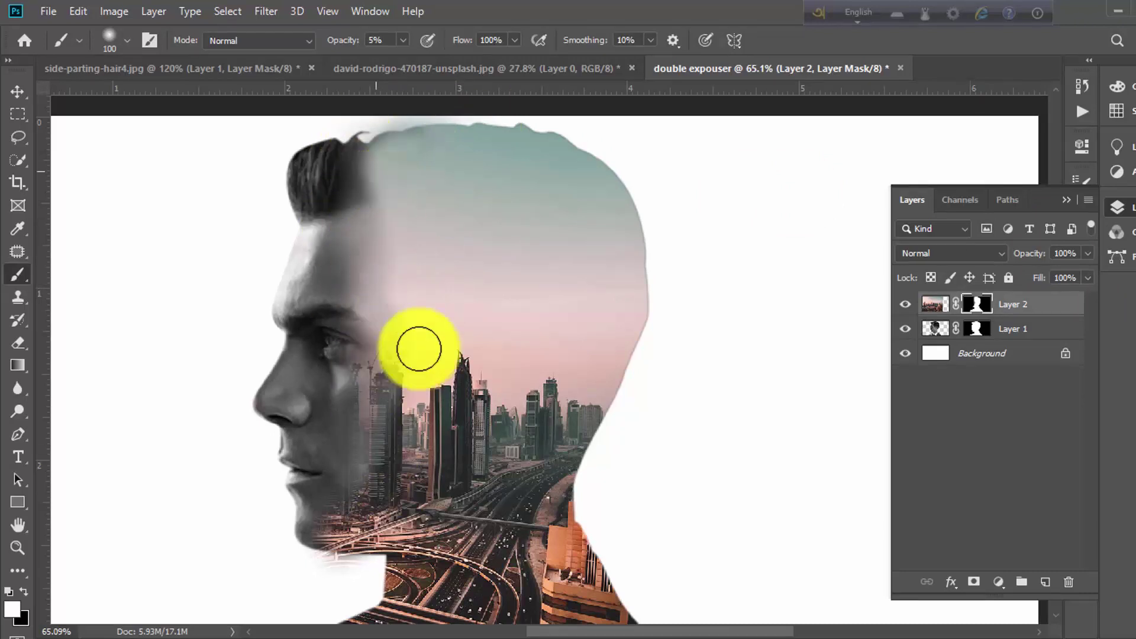
scroll(312, 428, "up", 2)
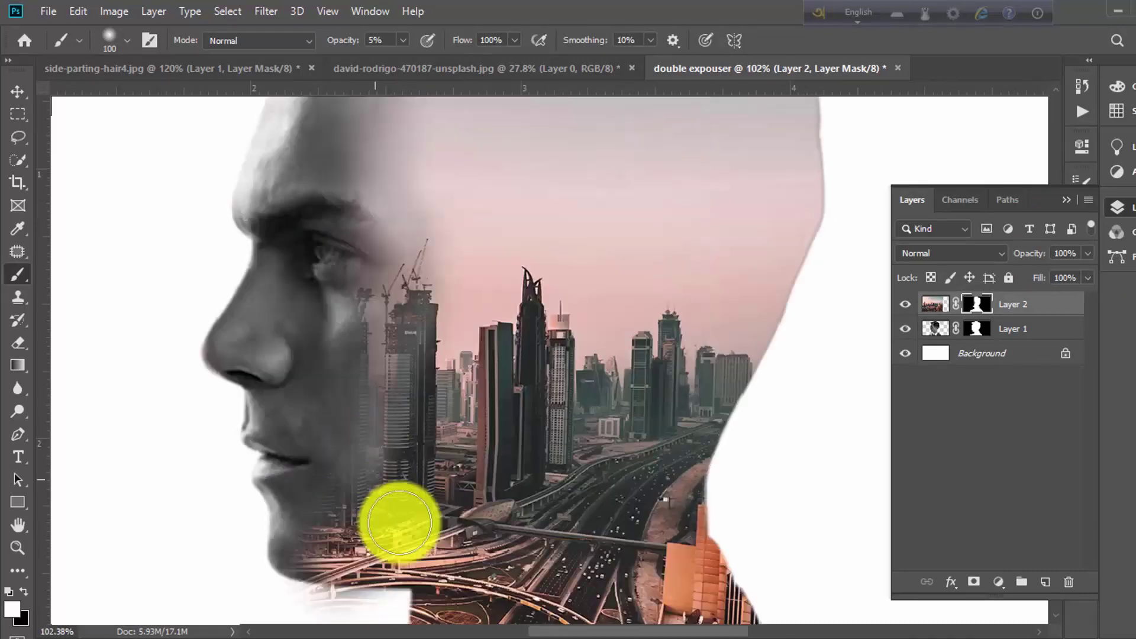
scroll(399, 520, "down", 1)
scroll(558, 514, "down", 2)
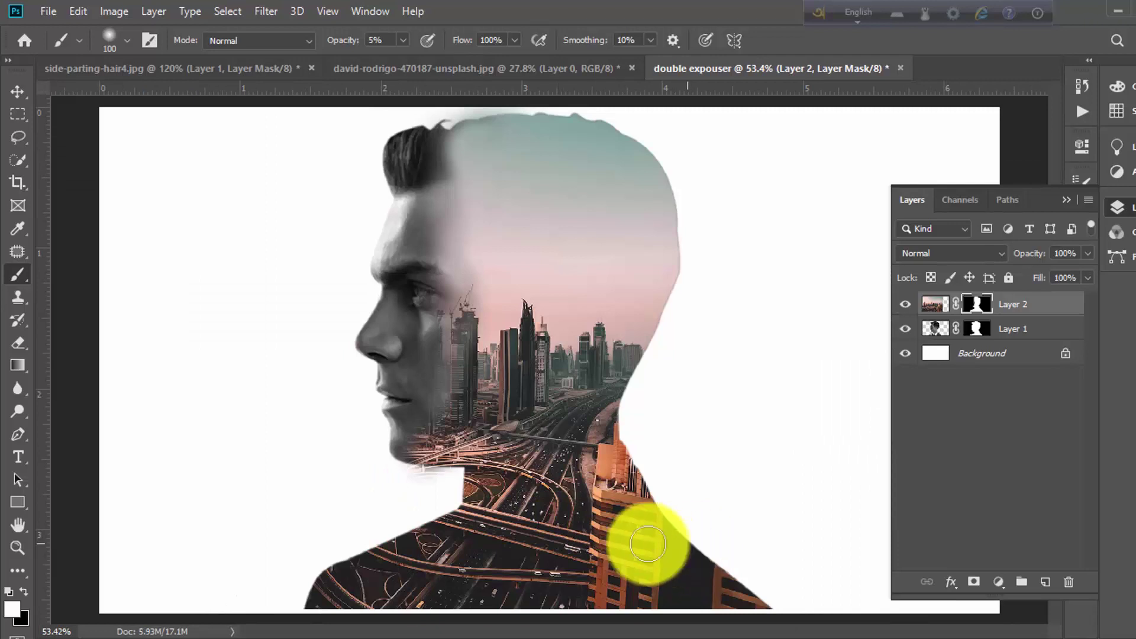
scroll(406, 464, "up", 2)
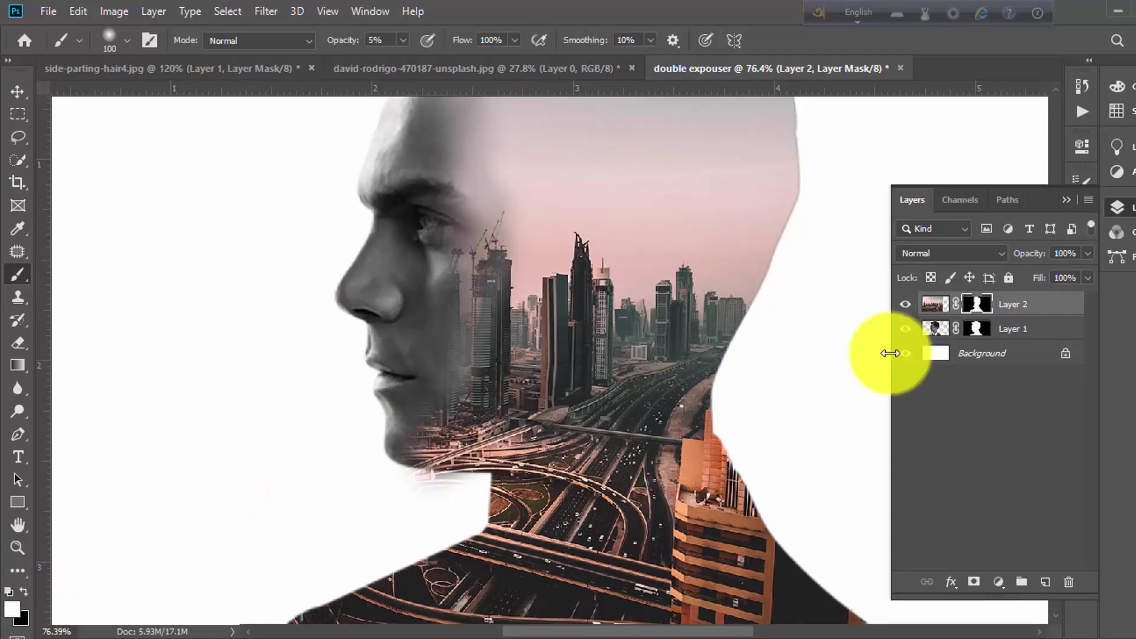
- Switch to black and blend the city into the face along the jaw
left_click(24, 591)
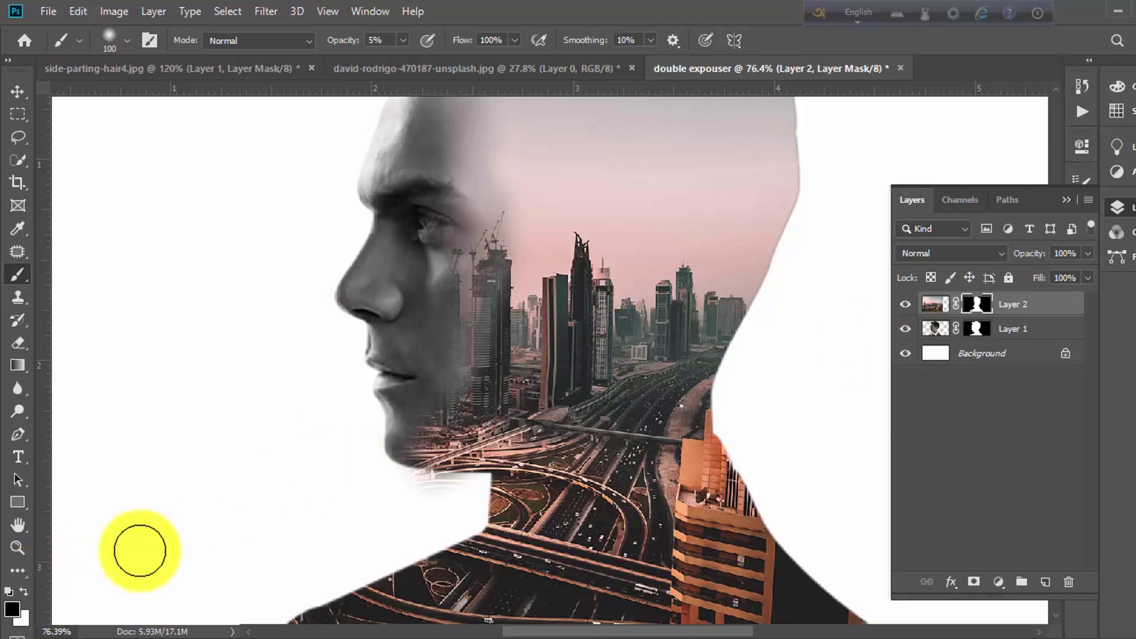
scroll(426, 375, "up", 2)
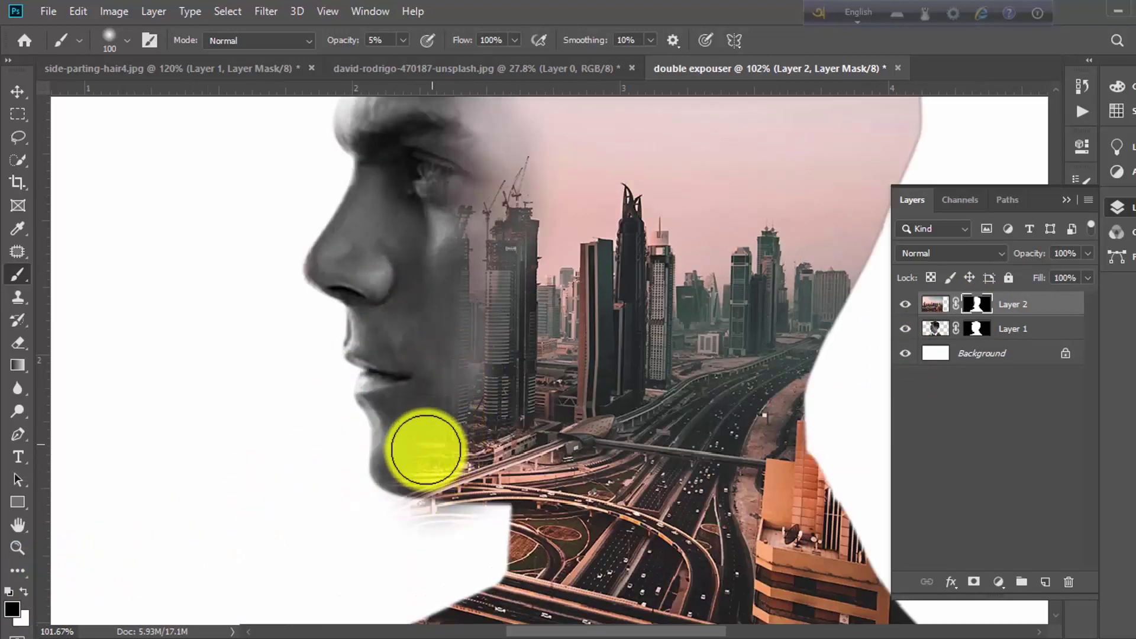
mouse_move(392, 468)
left_mouse_down()
mouse_move(418, 460)
mouse_move(418, 223)
mouse_move(426, 355)
mouse_move(470, 223)
left_mouse_up()
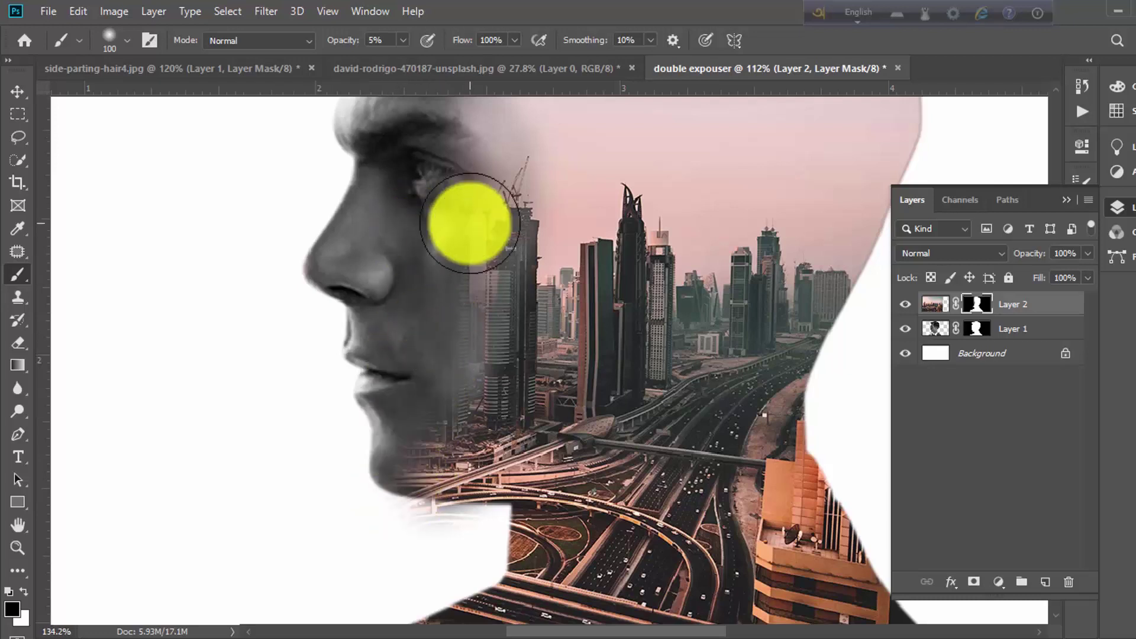
scroll(470, 223, "up", 1)
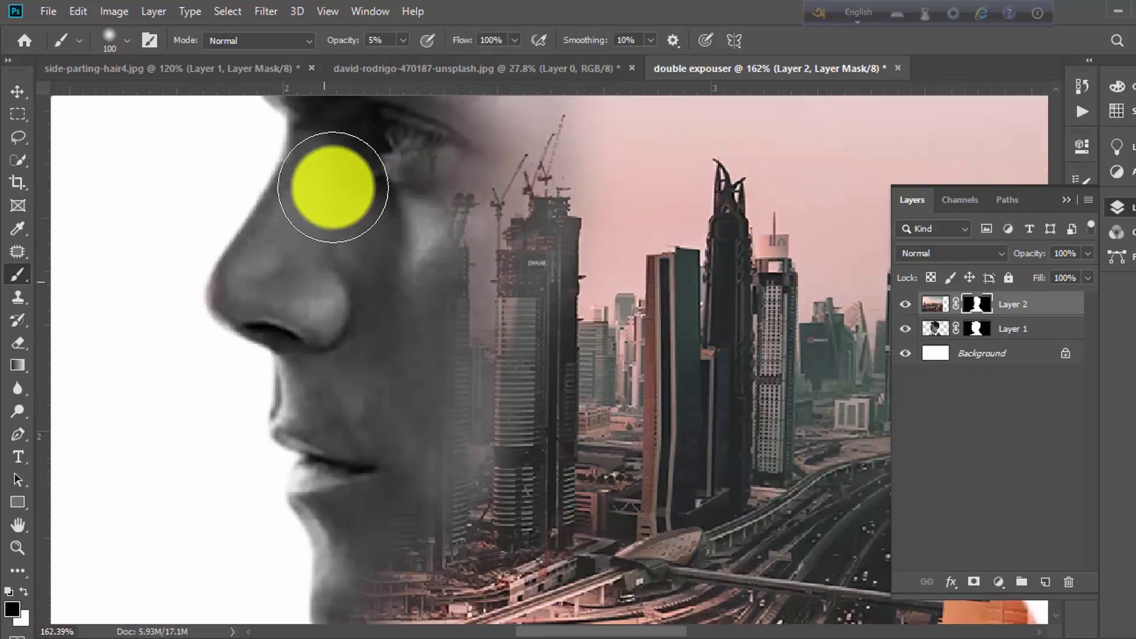
scroll(355, 356, "down", 1)
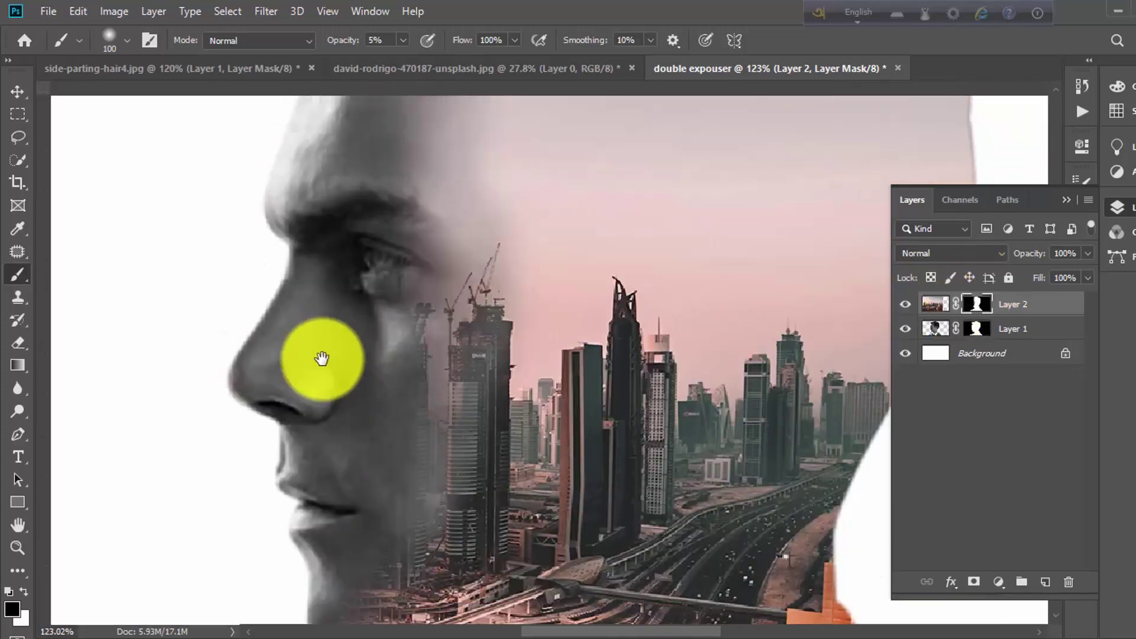
scroll(338, 355, "down", 1)
scroll(414, 373, "down", 1)
scroll(490, 391, "down", 1)
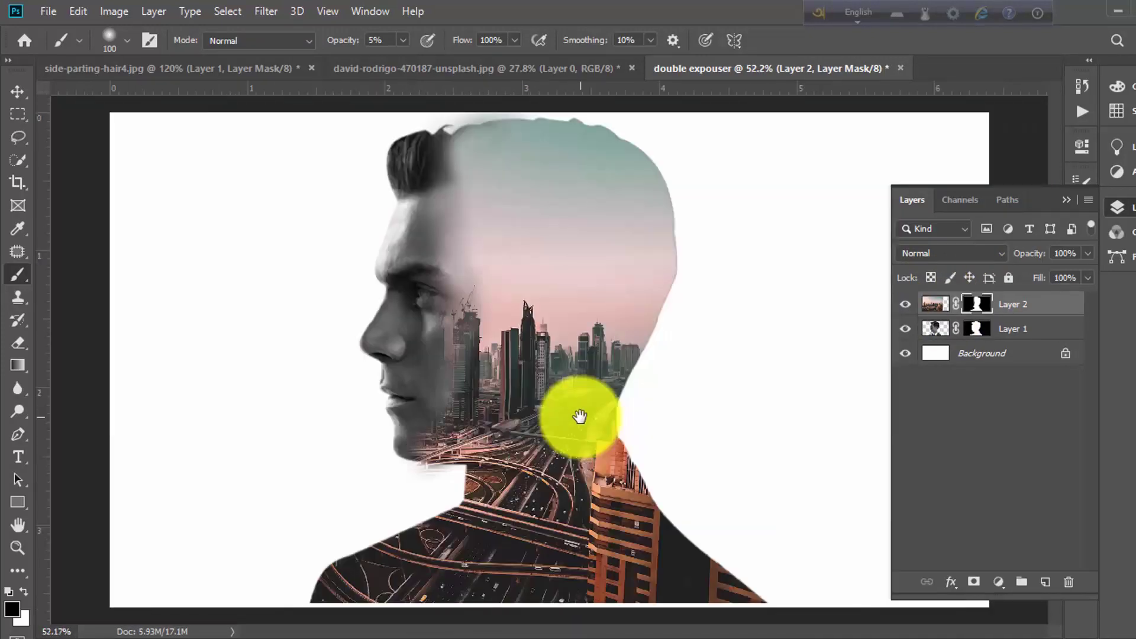
scroll(597, 419, "down", 1)
scroll(598, 419, "down", 1)
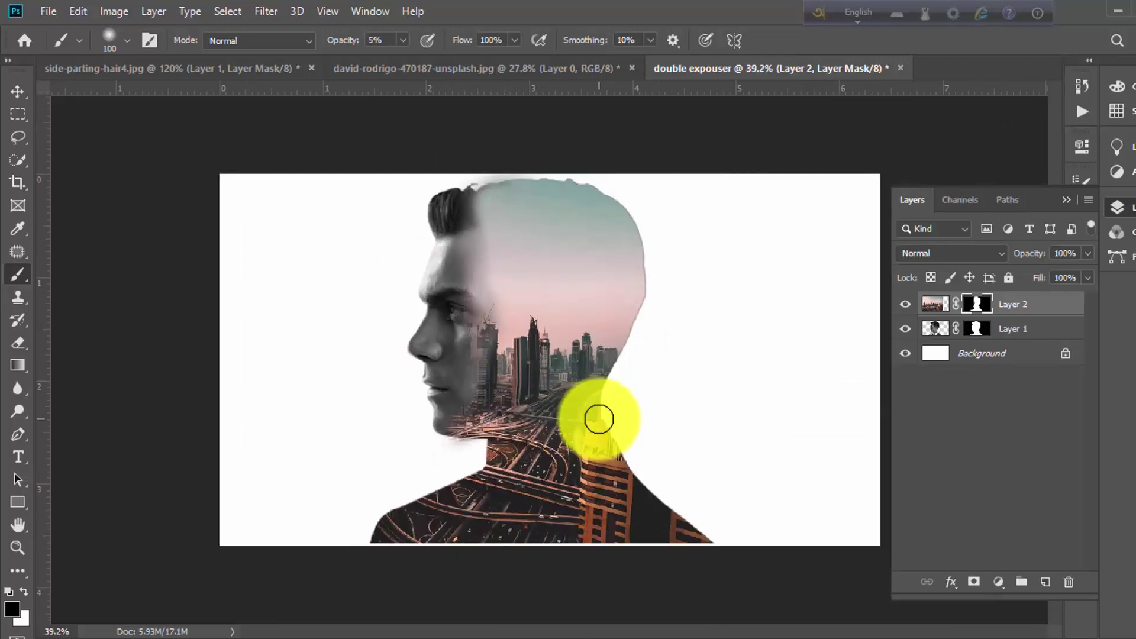
scroll(599, 414, "up", 1)
scroll(594, 363, "up", 1)
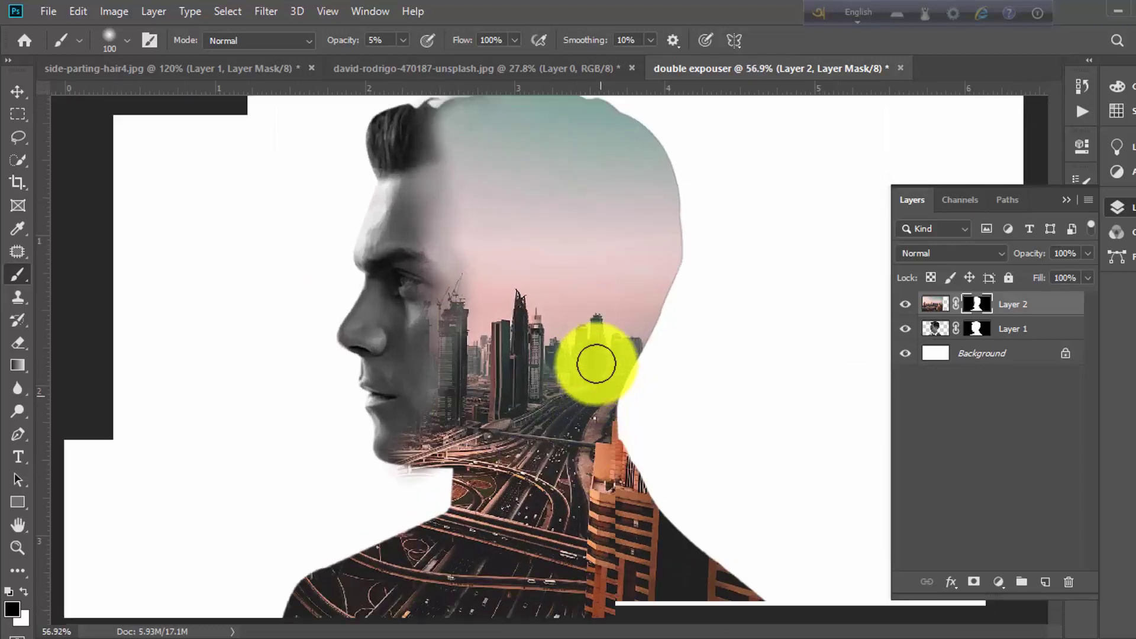
left_click_drag(536, 379, 540, 314)
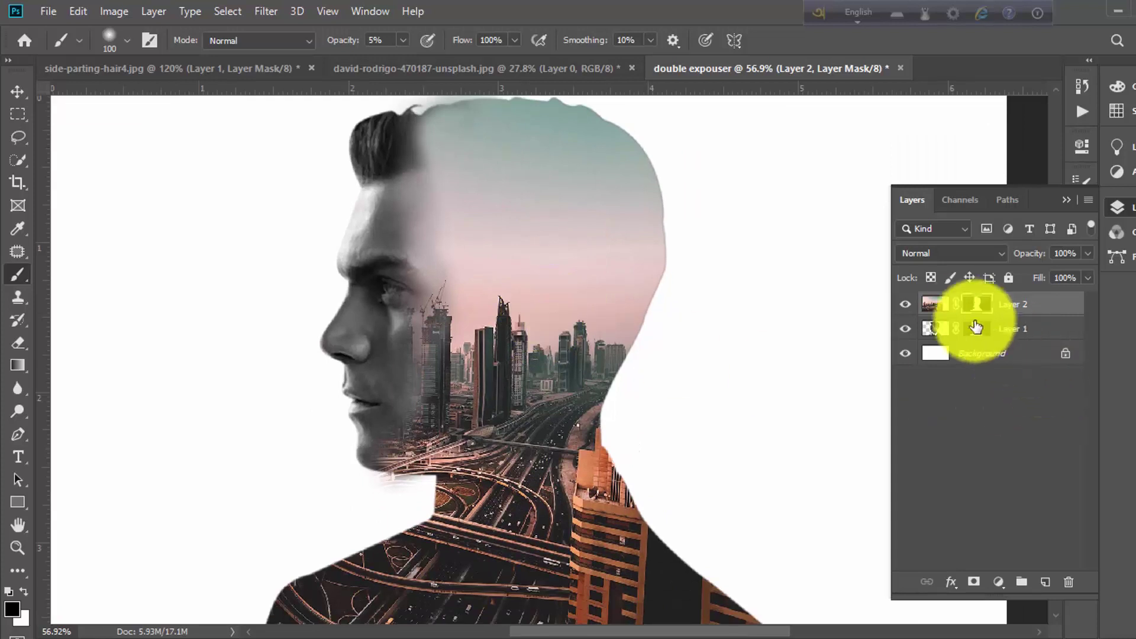
- Select Layer 2's city image and drag it higher inside the head with the Move tool
left_click(936, 305)
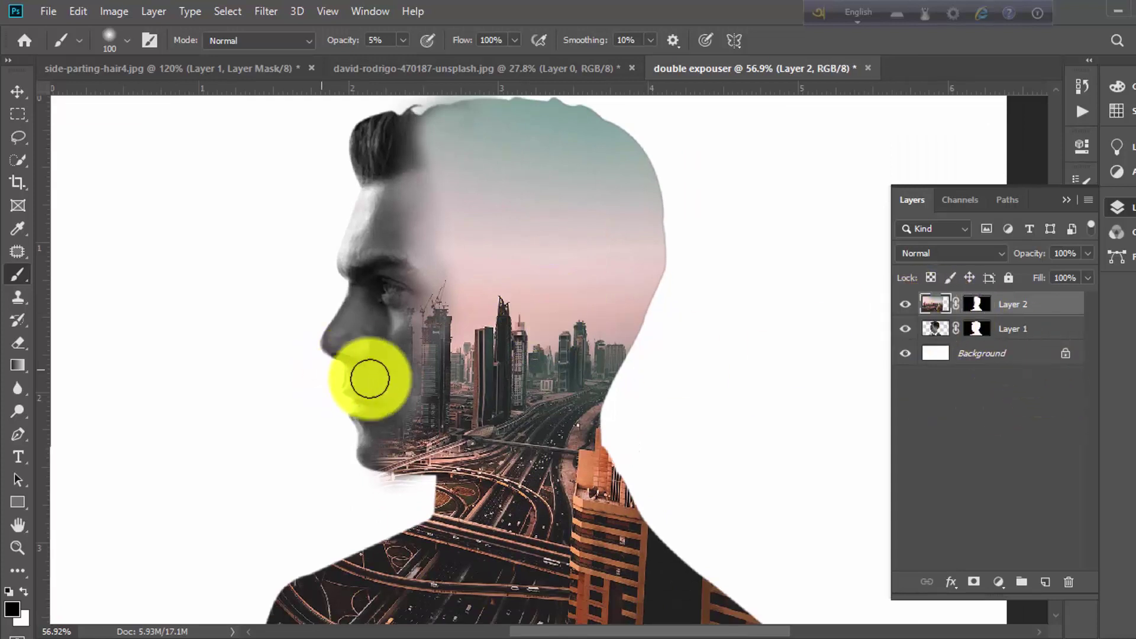
left_click(17, 94)
left_click_drag(473, 462, 426, 447)
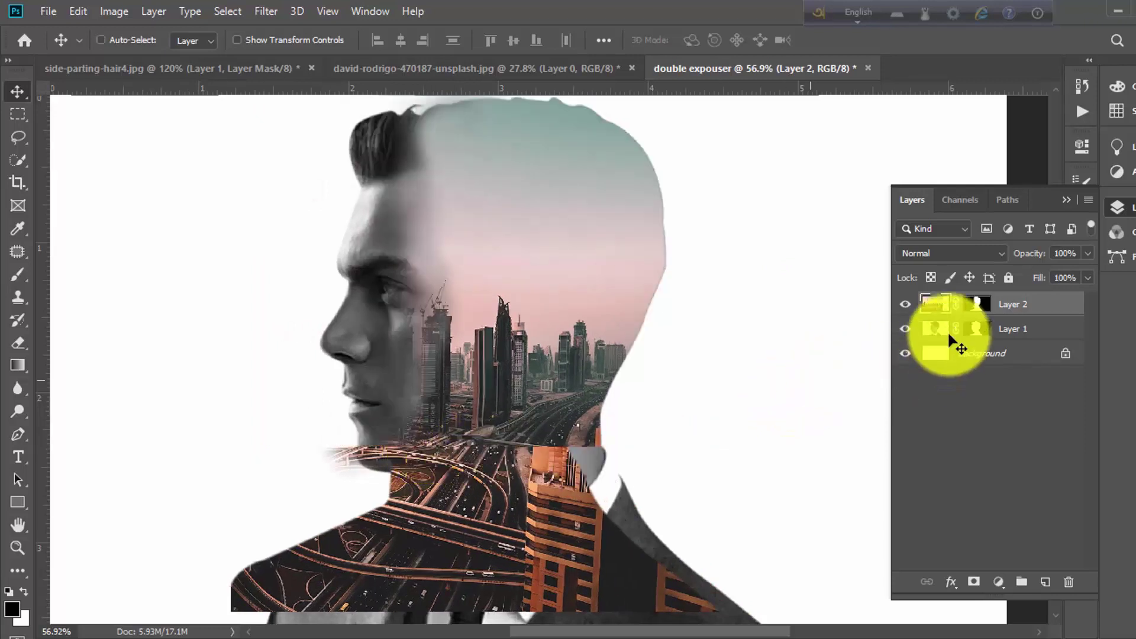
mouse_move(601, 375)
left_mouse_down()
mouse_move(496, 360)
mouse_move(664, 360)
left_mouse_up()
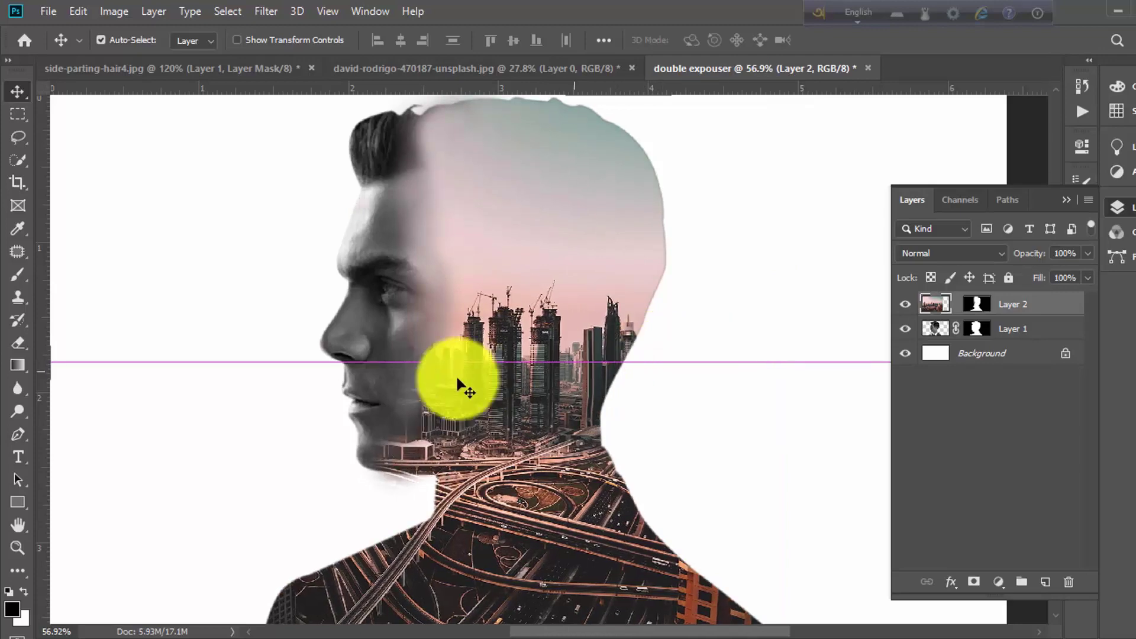
scroll(457, 378, "down", 2)
scroll(484, 396, "up", 1)
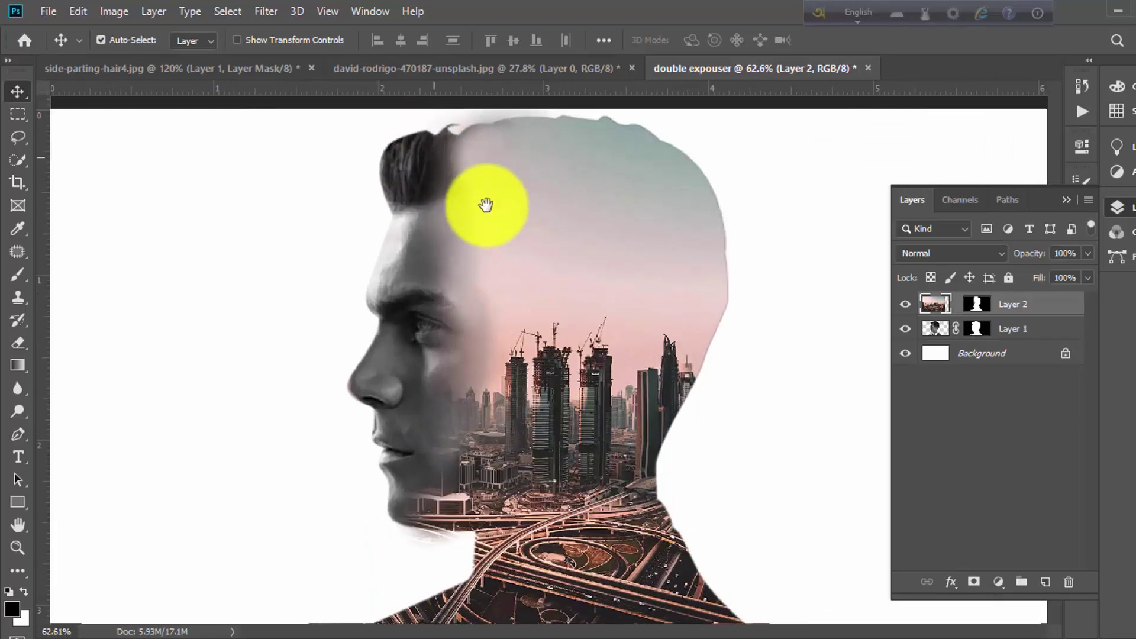
- Target Layer 2's mask with the brush, swap colours, and bring the chin and neck into view
scroll(294, 207, "up", 4)
key("ctrl+r")
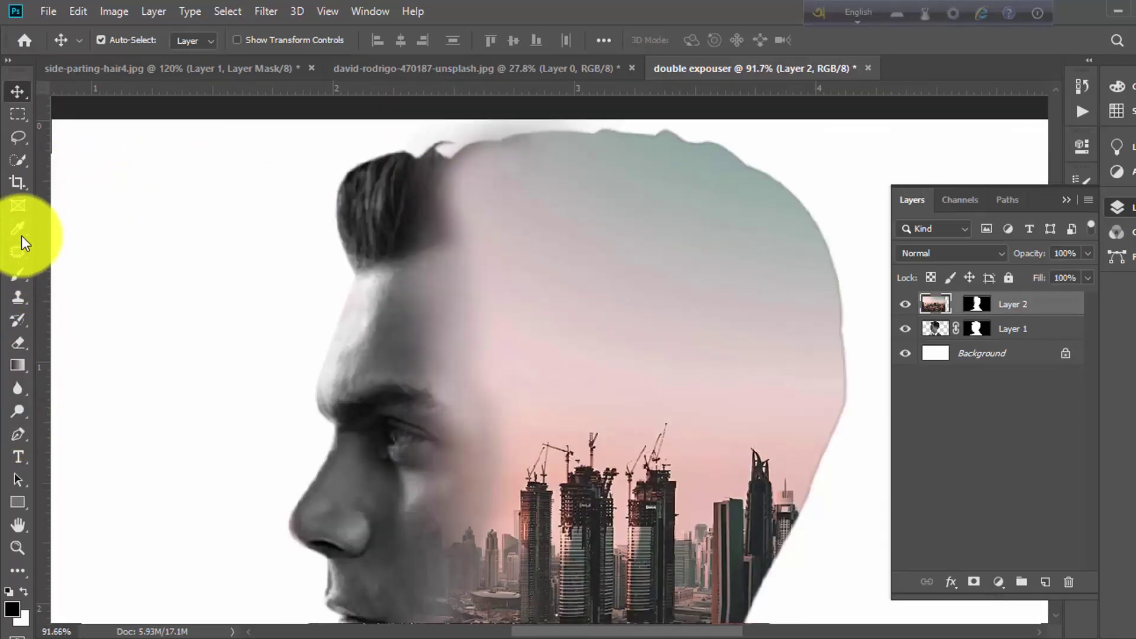
left_click(19, 275)
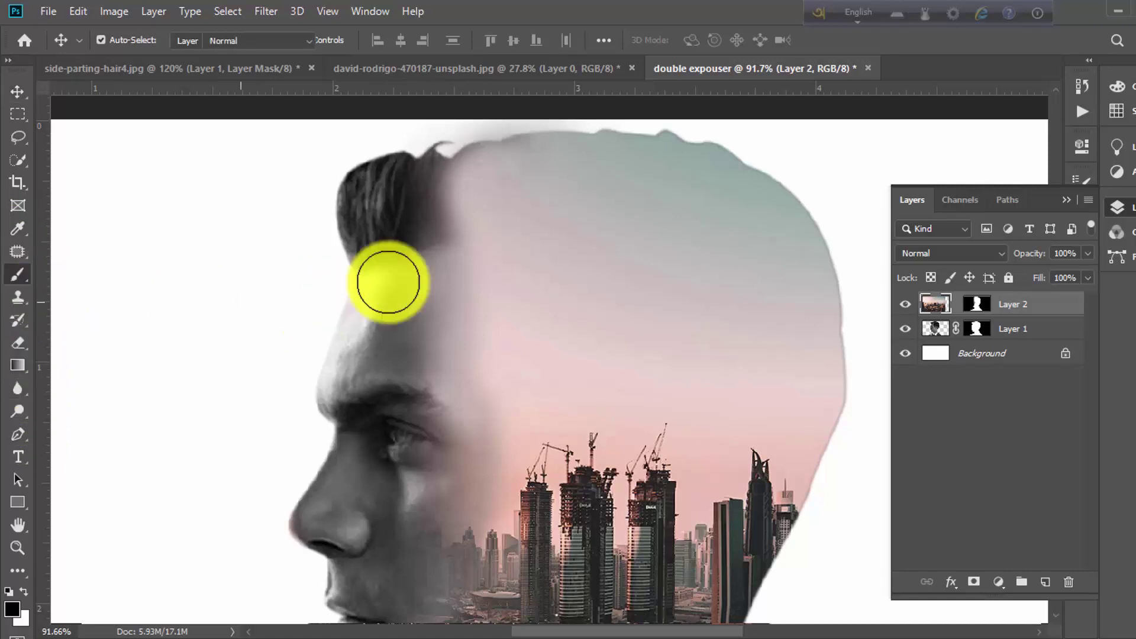
scroll(507, 171, "down", 2)
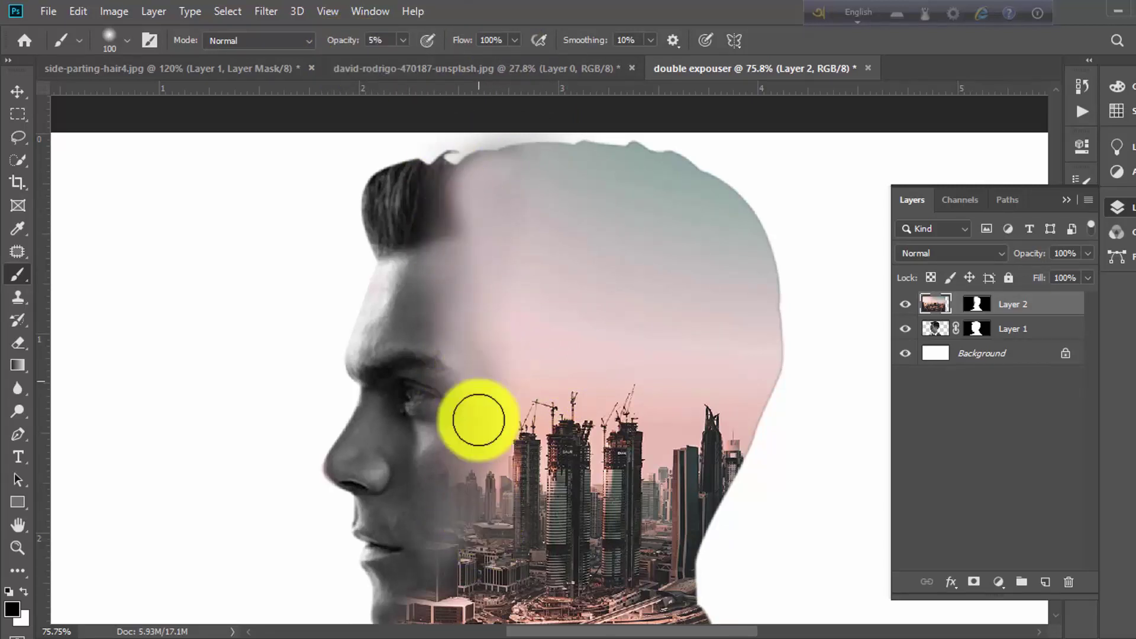
scroll(481, 491, "down", 2)
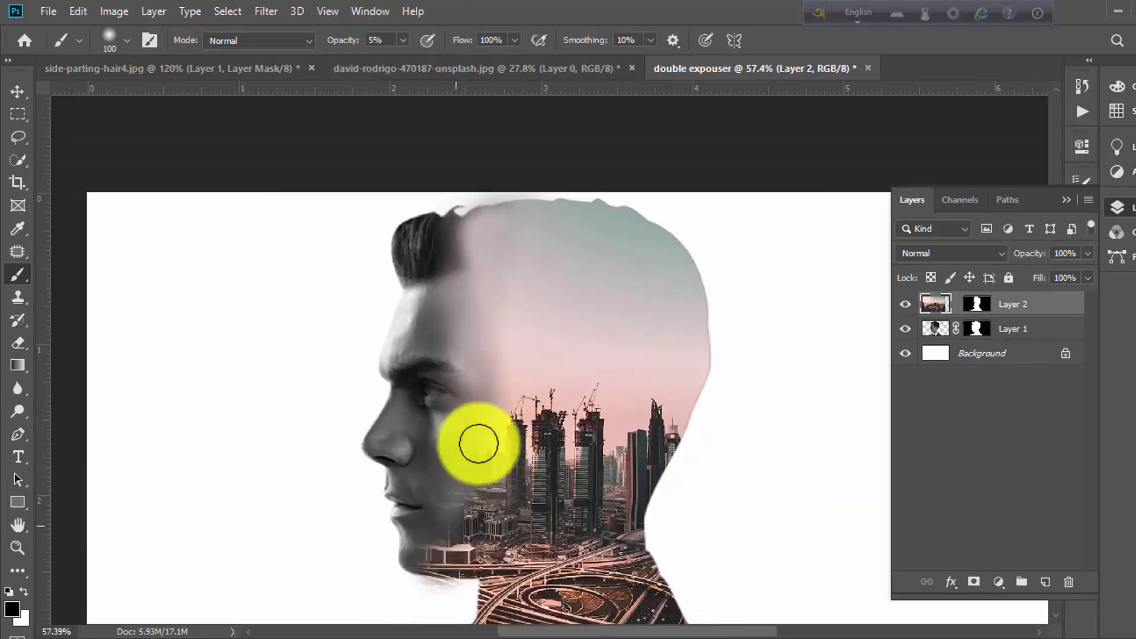
scroll(490, 419, "up", 2)
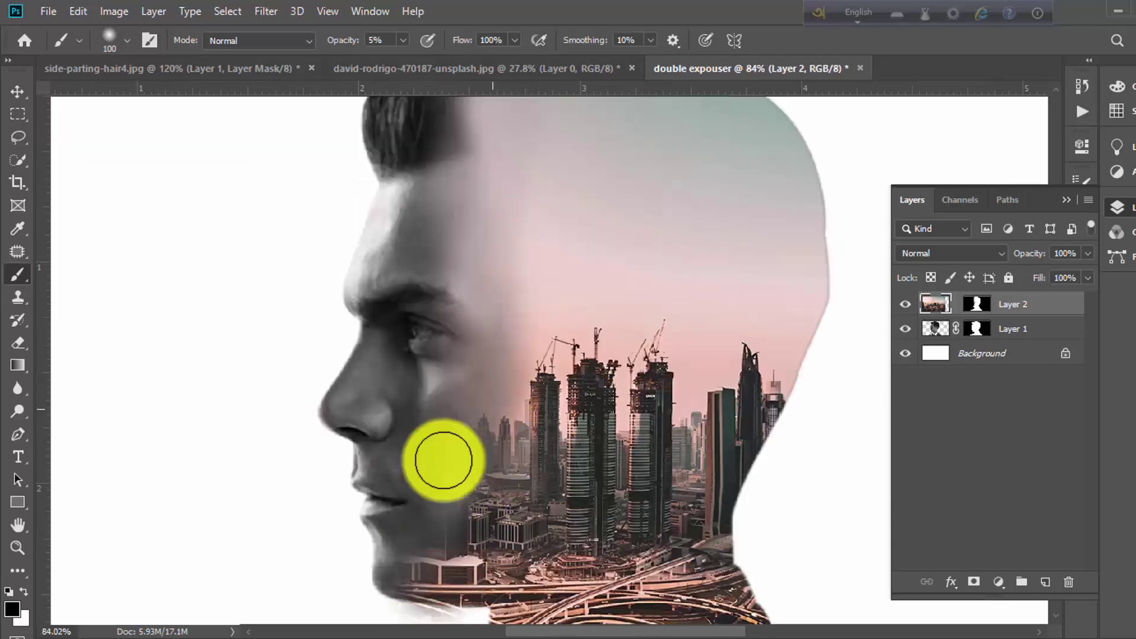
scroll(470, 464, "down", 1)
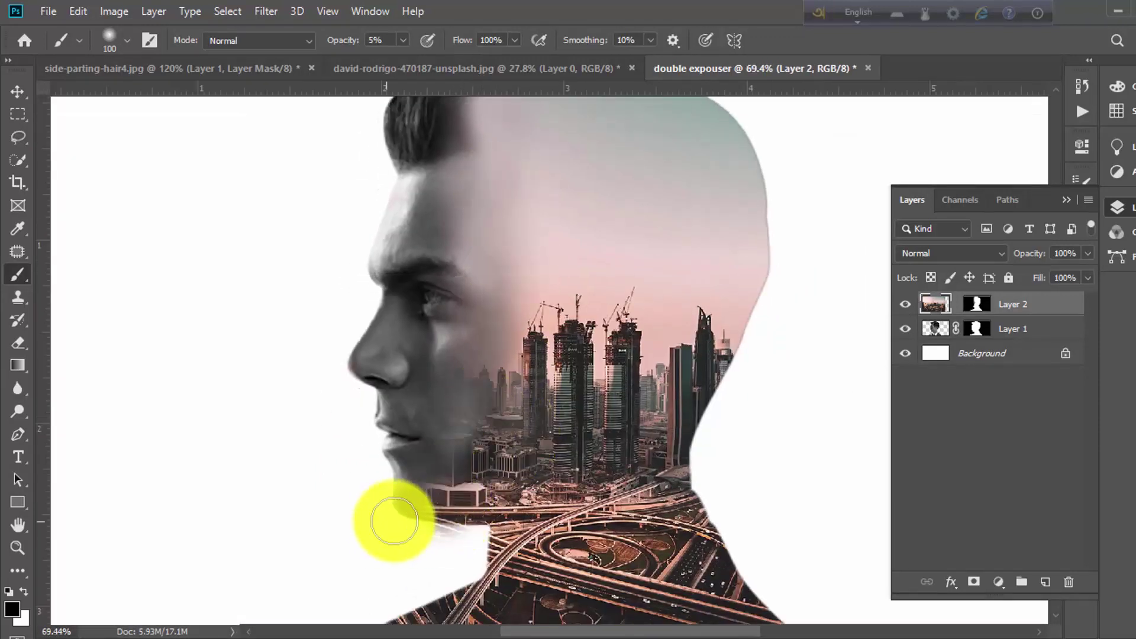
scroll(450, 492, "down", 1)
scroll(456, 461, "up", 1)
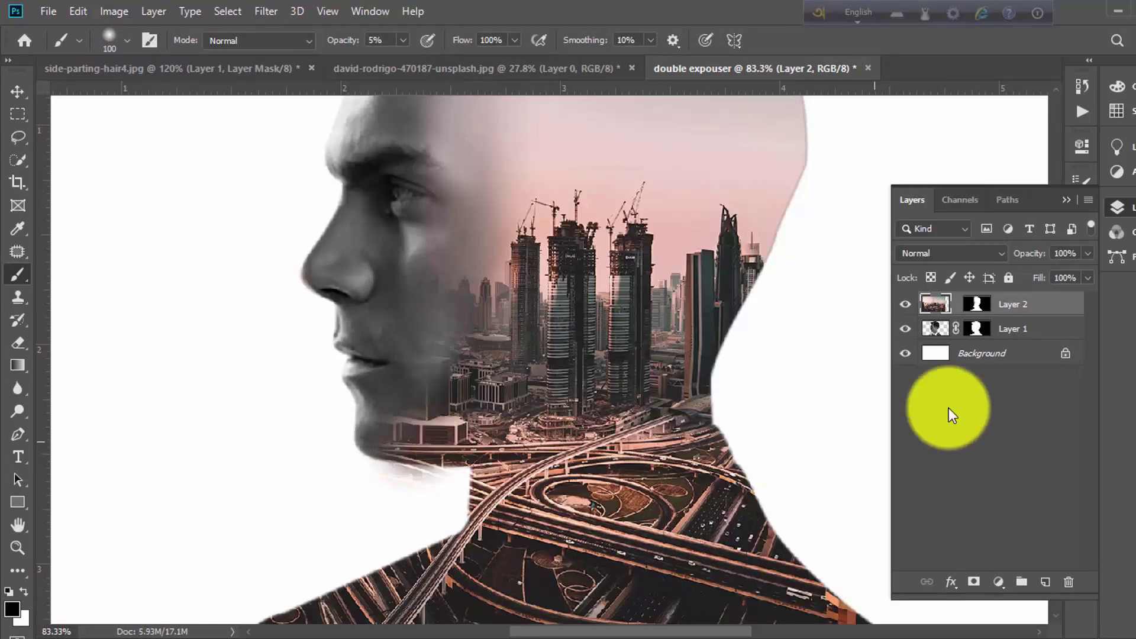
scroll(454, 462, "up", 1)
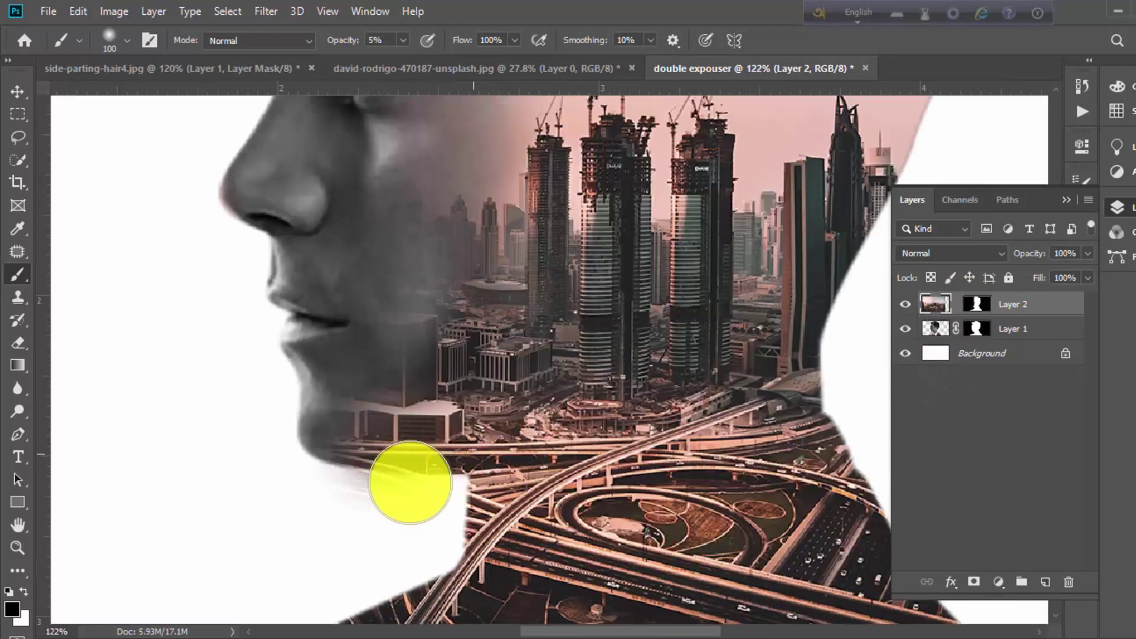
key("x")
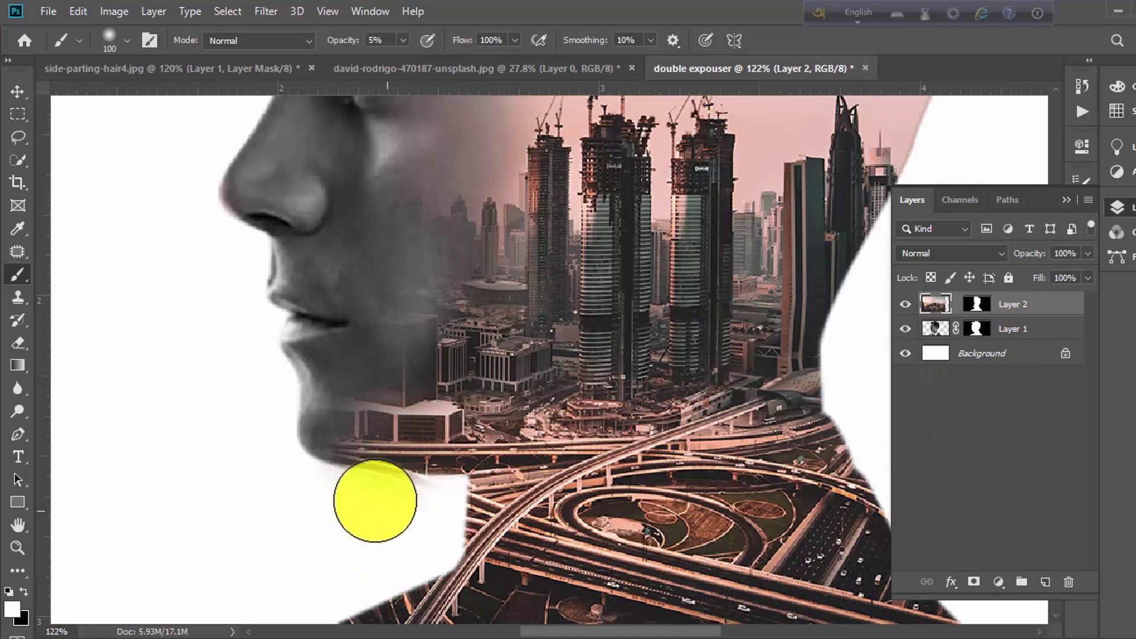
left_click(975, 304)
key("x")
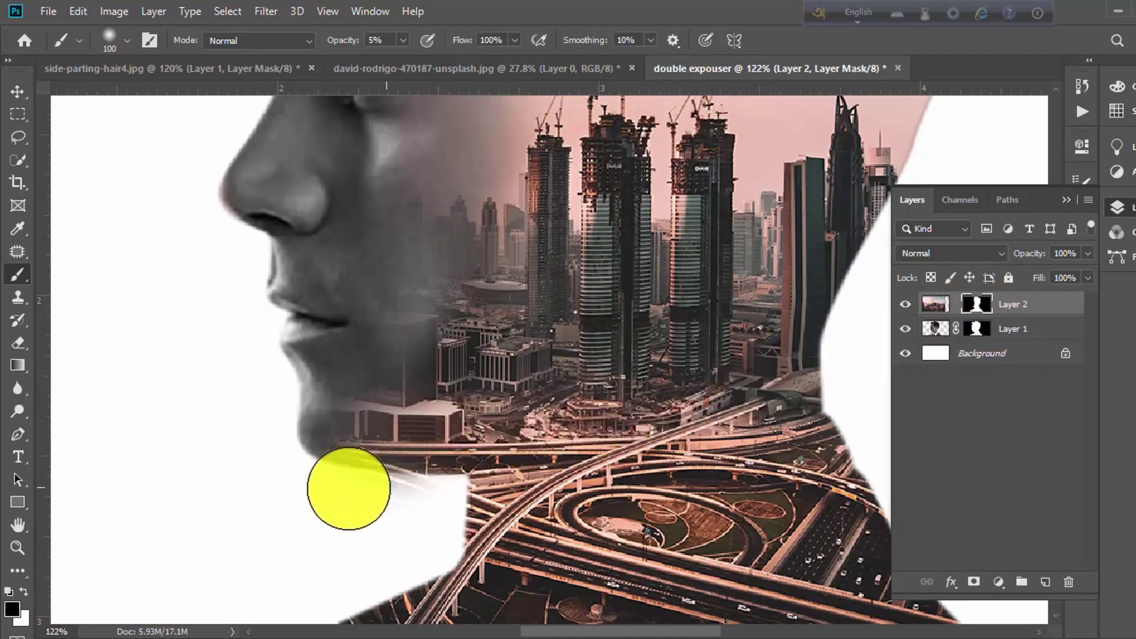
left_click_drag(507, 388, 482, 492)
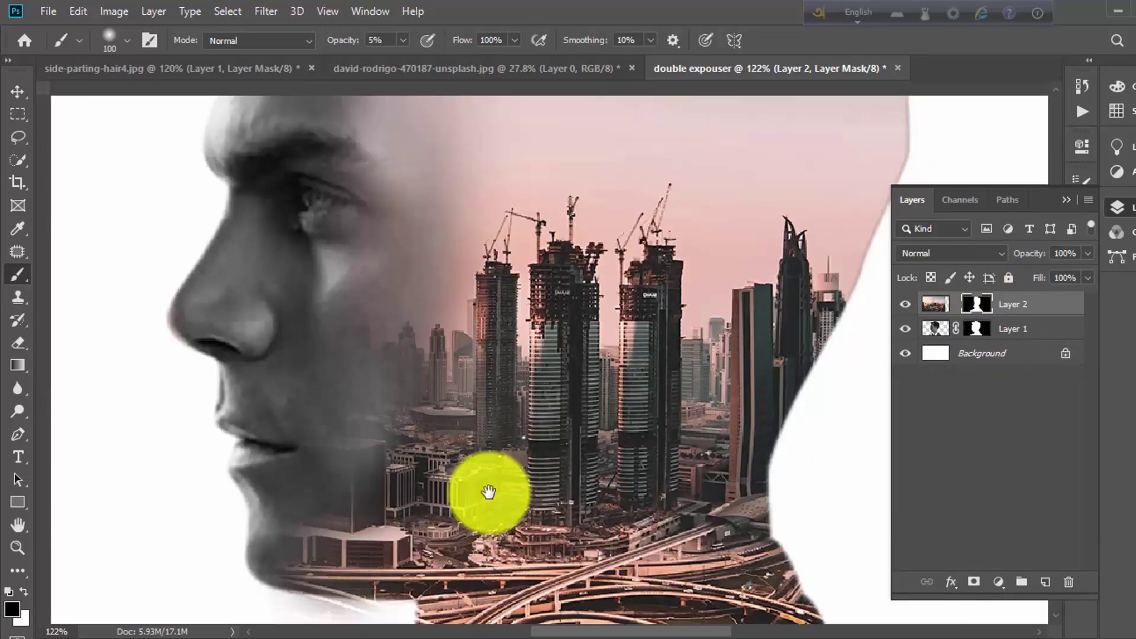
- Brush faint 5% strokes along the jaw and under the chin to fade the highway lines
left_click(904, 305)
scroll(569, 379, "down", 3)
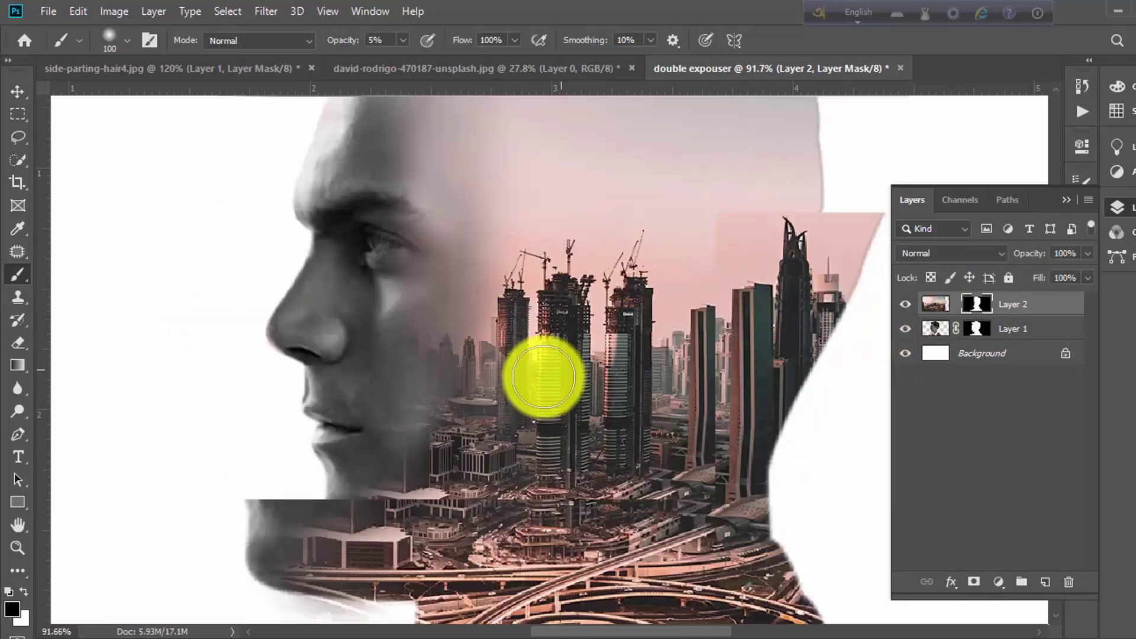
scroll(414, 456, "up", 2)
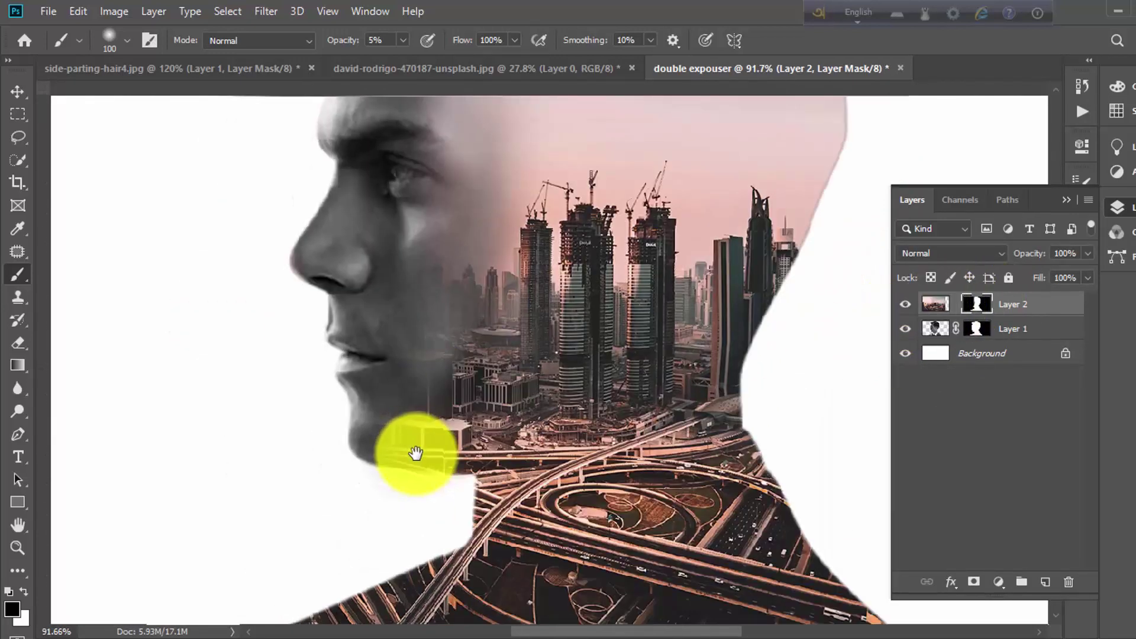
scroll(430, 426, "up", 2)
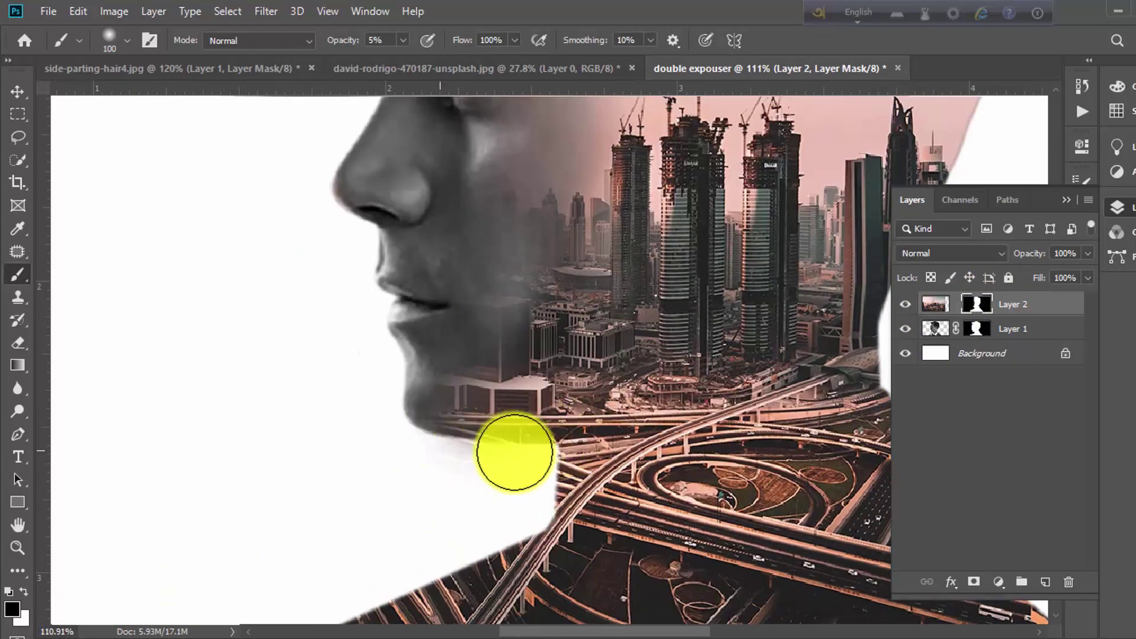
key("x")
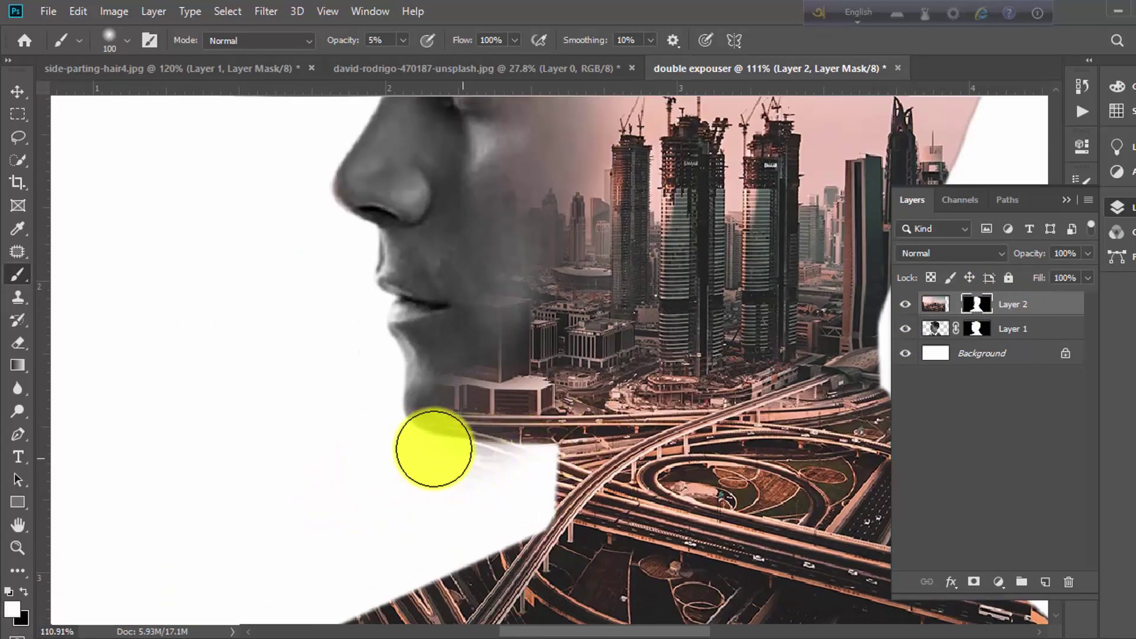
left_click_drag(500, 454, 450, 443)
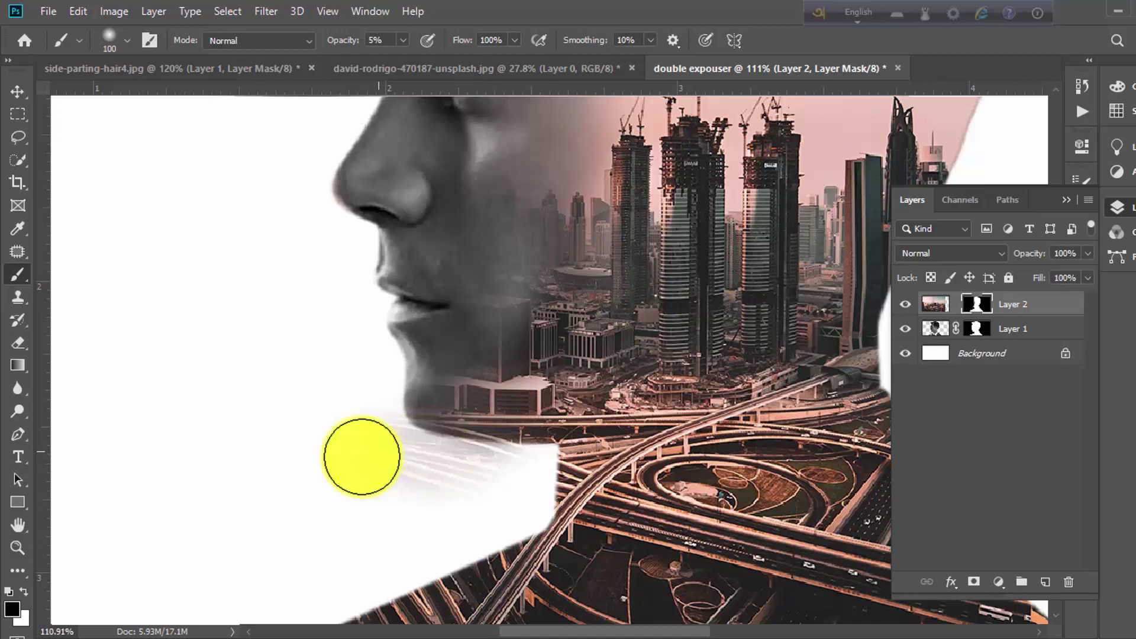
left_click_drag(338, 455, 388, 458)
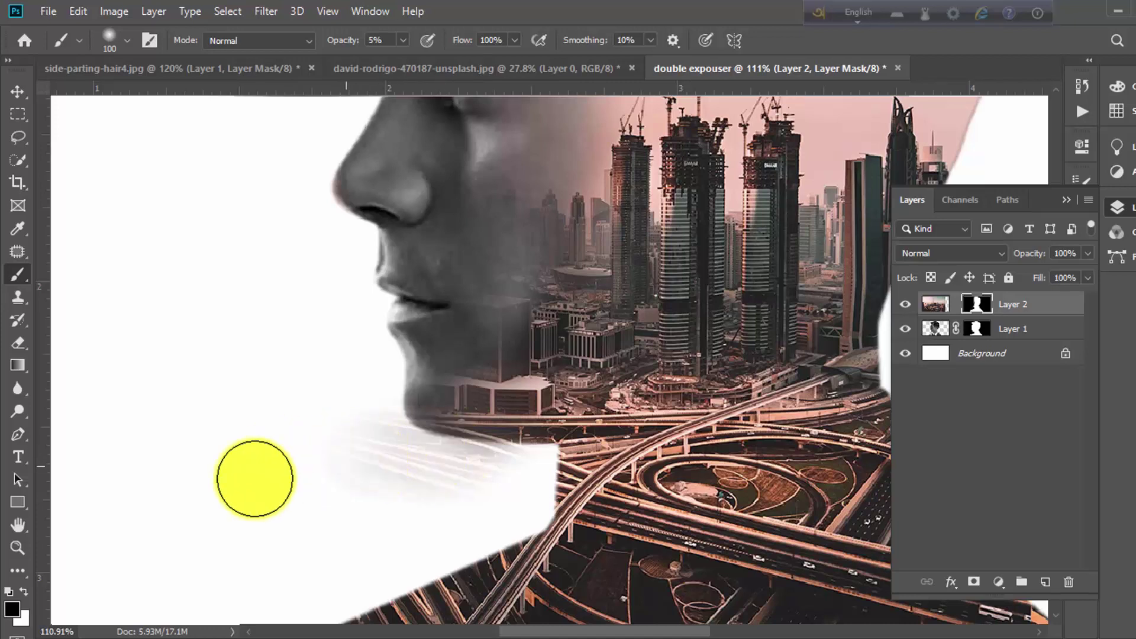
scroll(406, 424, "down", 3)
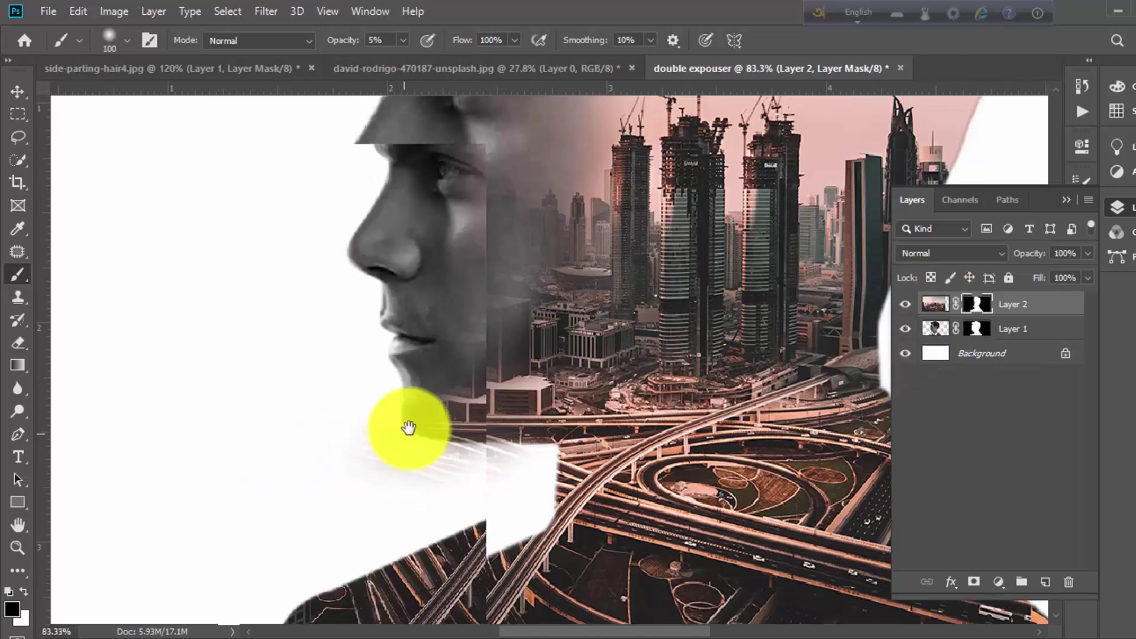
scroll(421, 457, "up", 2)
scroll(444, 462, "up", 2)
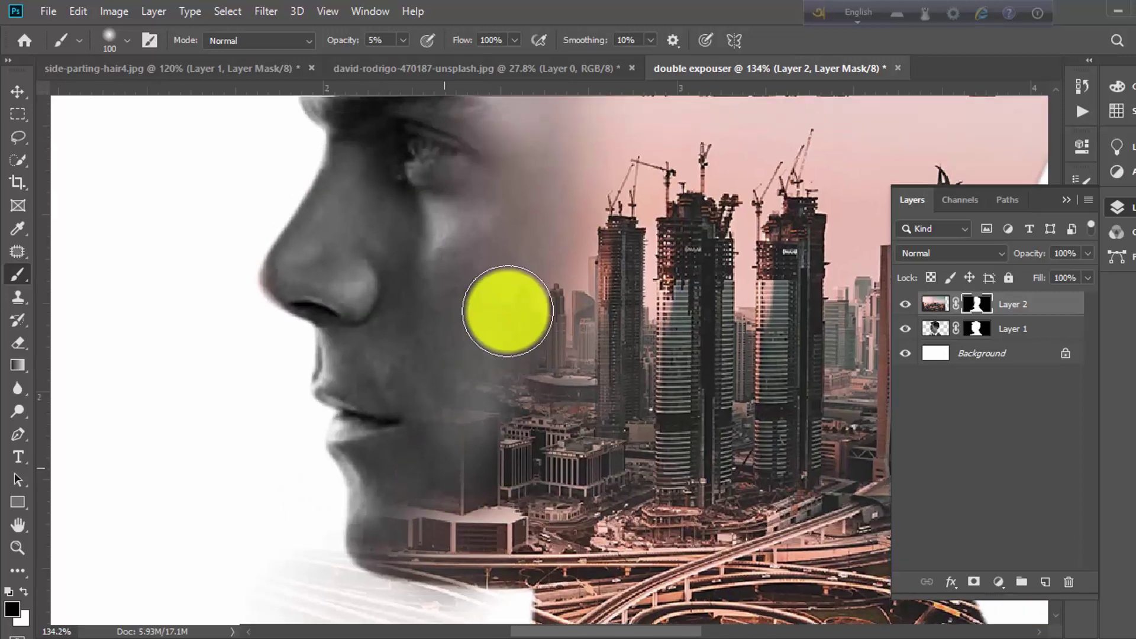
scroll(571, 449, "down", 2)
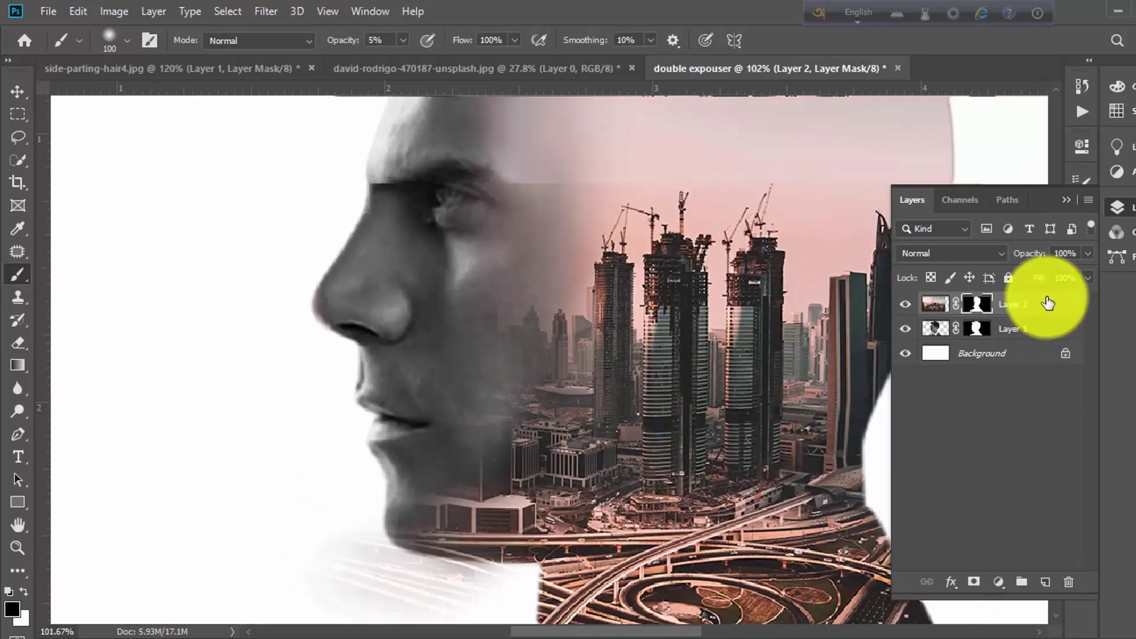
- Duplicate the portrait as Layer 1 copy and place it above the city layer
left_click_drag(977, 327, 976, 328)
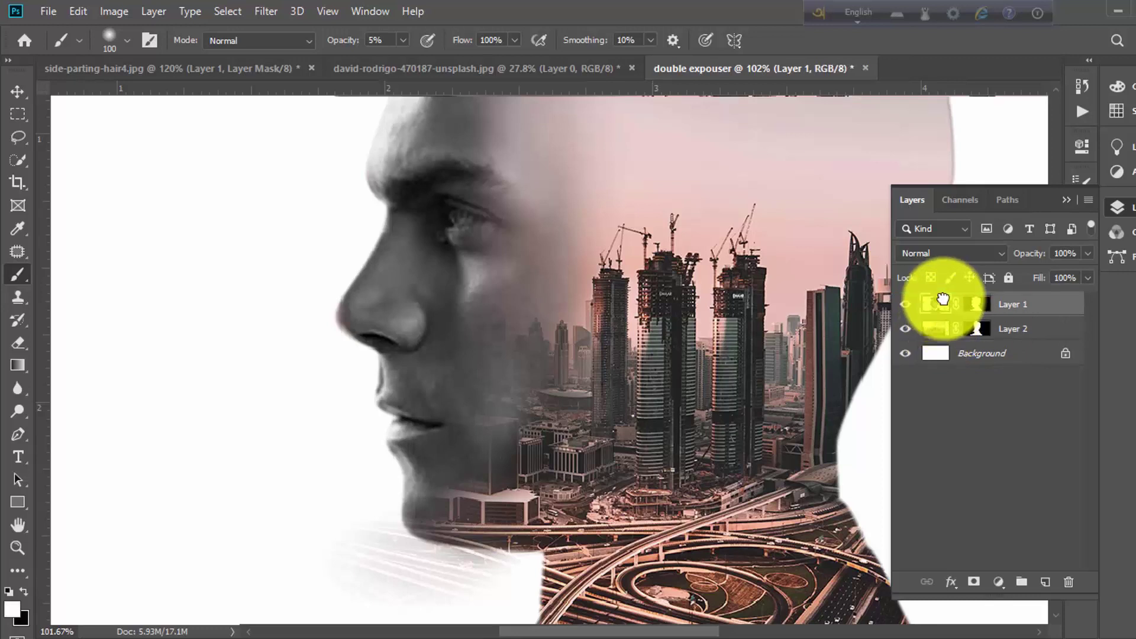
scroll(673, 406, "down", 2)
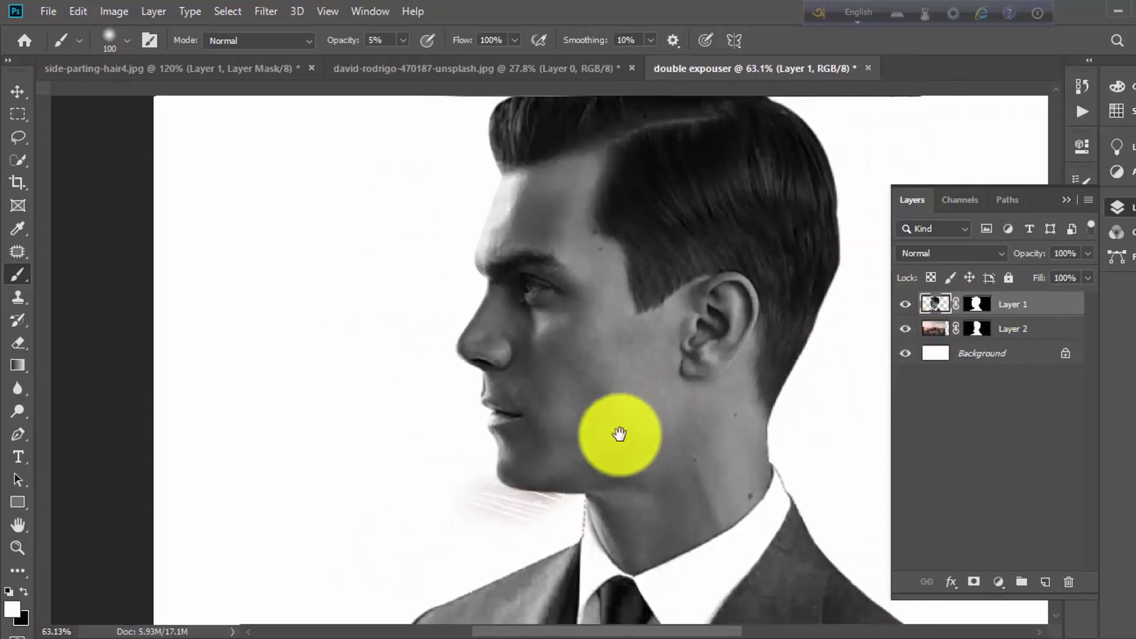
mouse_move(936, 304)
left_mouse_down()
mouse_move(943, 386)
mouse_move(1046, 580)
left_mouse_up()
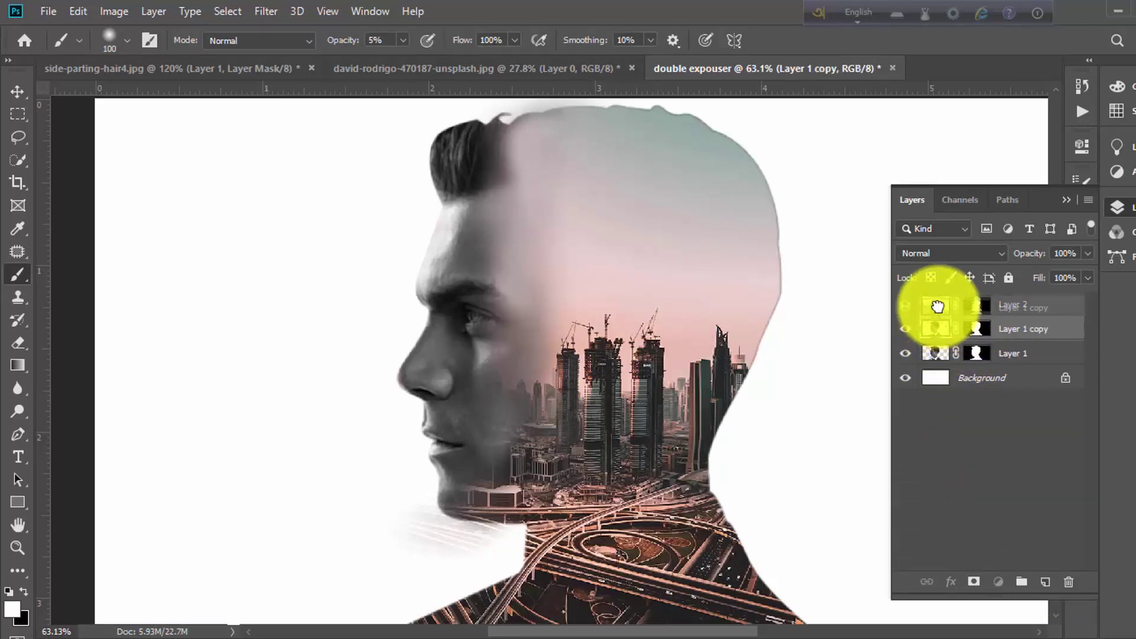
mouse_move(944, 327)
left_mouse_down()
mouse_move(946, 290)
mouse_move(942, 303)
left_mouse_up()
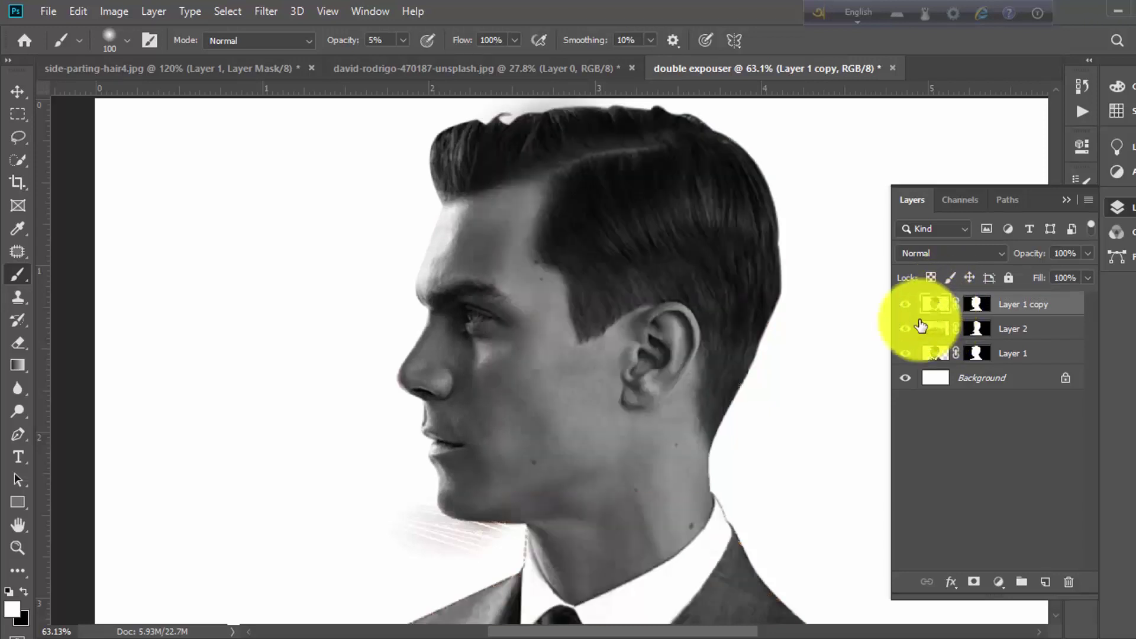
- Paint black at 50% on Layer 1 copy's mask to reveal buildings through the hair and behind the ear
scroll(734, 248, "up", 2)
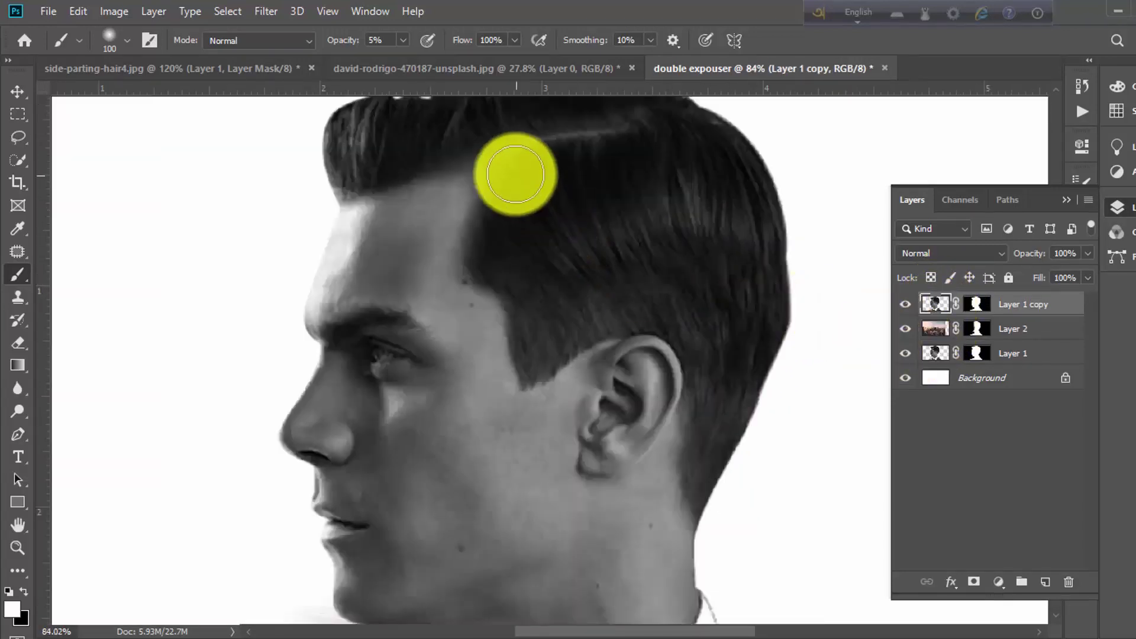
left_click_drag(977, 304, 978, 304)
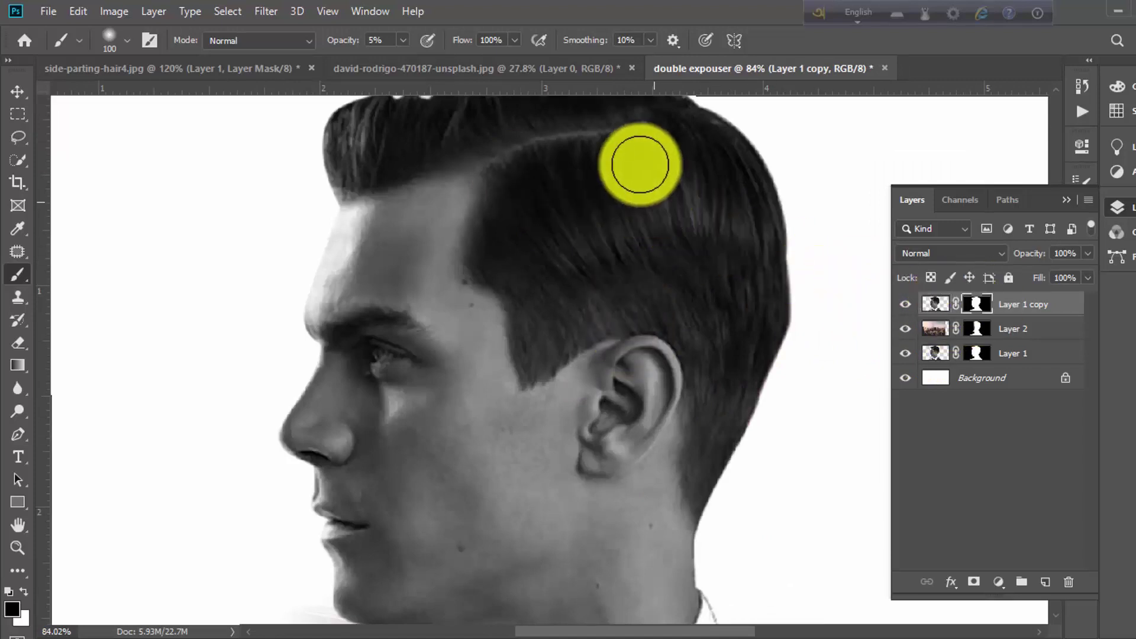
key("x")
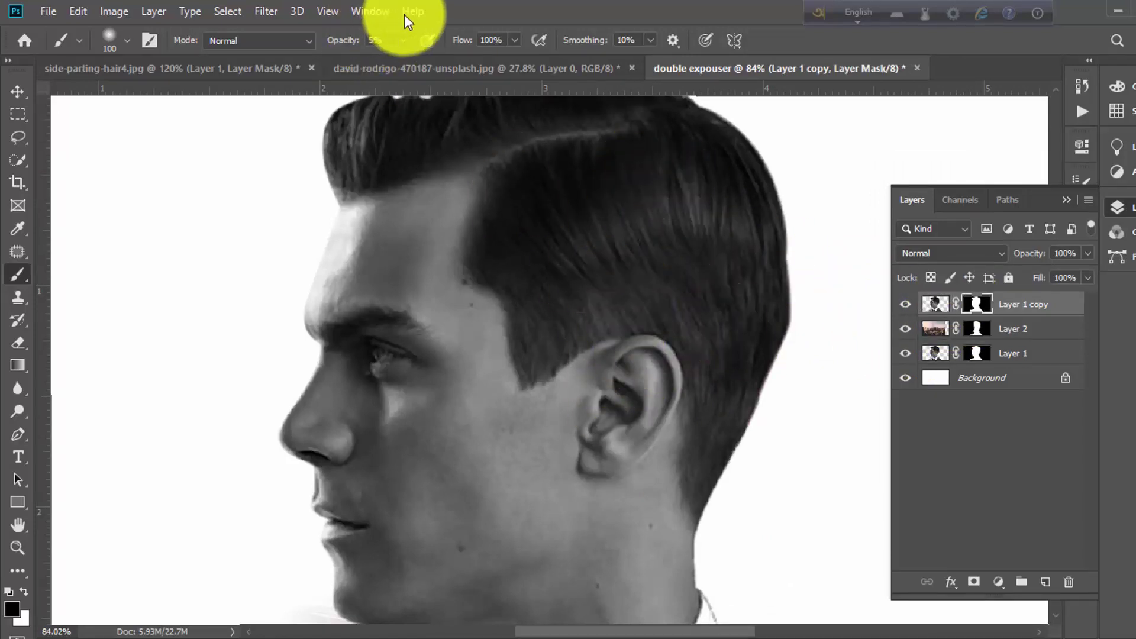
left_click(390, 40)
type("50")
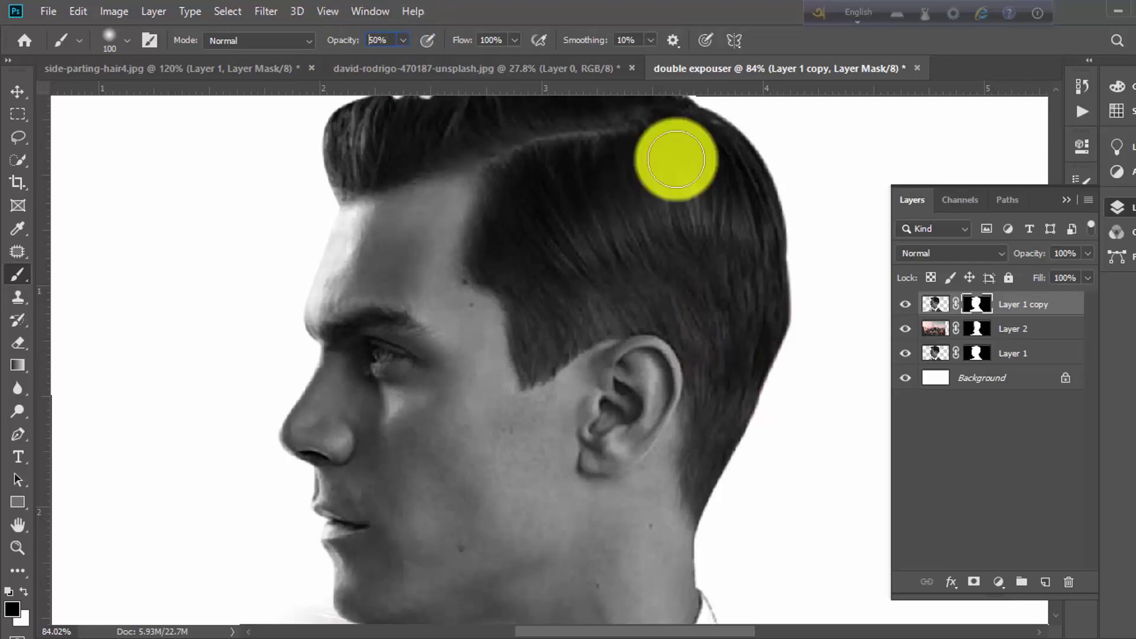
mouse_move(677, 157)
left_mouse_down()
mouse_move(718, 153)
mouse_move(626, 274)
left_mouse_up()
scroll(672, 316, "down", 3)
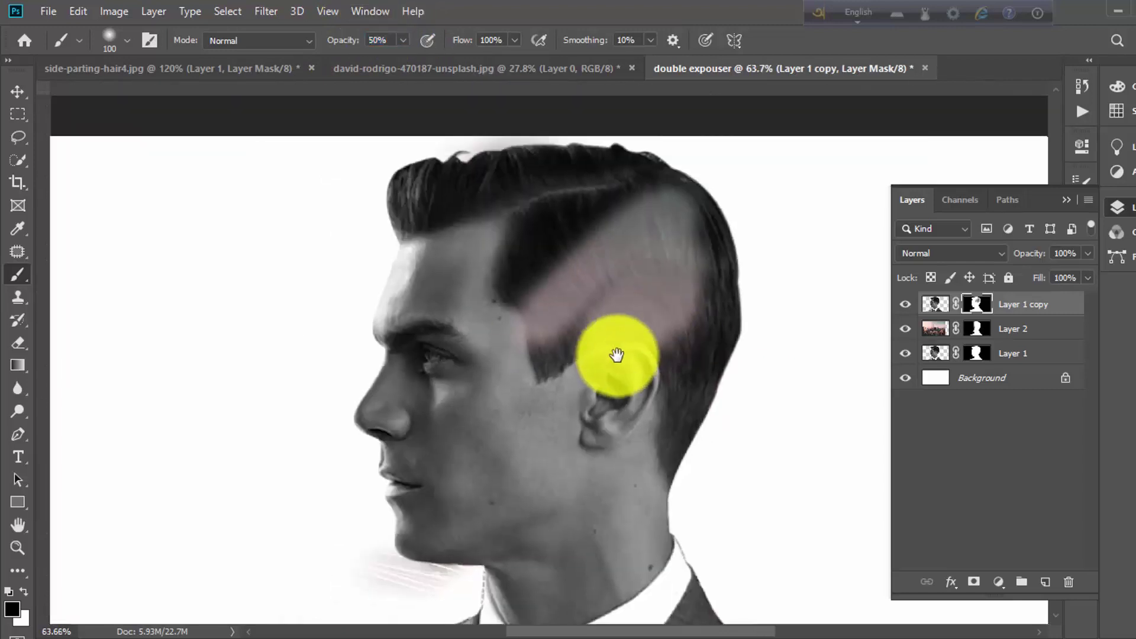
mouse_move(641, 363)
left_mouse_down()
mouse_move(621, 216)
mouse_move(553, 324)
mouse_move(673, 266)
mouse_move(656, 462)
mouse_move(562, 257)
mouse_move(505, 328)
mouse_move(632, 211)
mouse_move(572, 213)
left_mouse_up()
key("bracketright")
key("bracketright")
key("bracketright")
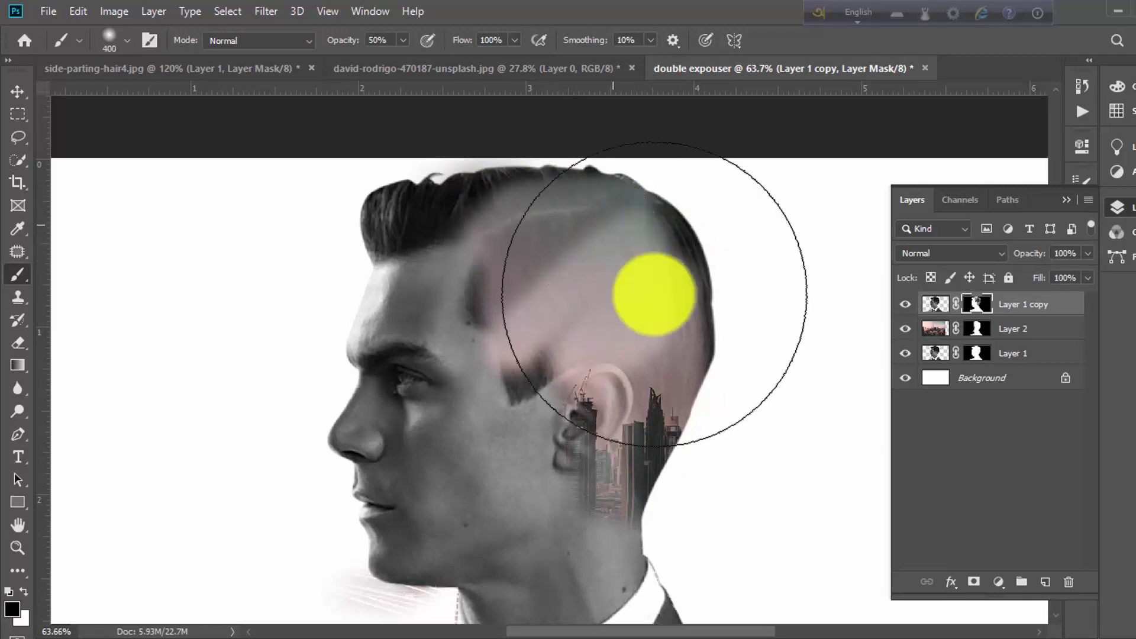
mouse_move(626, 253)
left_mouse_down()
mouse_move(652, 292)
mouse_move(634, 335)
left_mouse_up()
left_click_drag(673, 375, 660, 267)
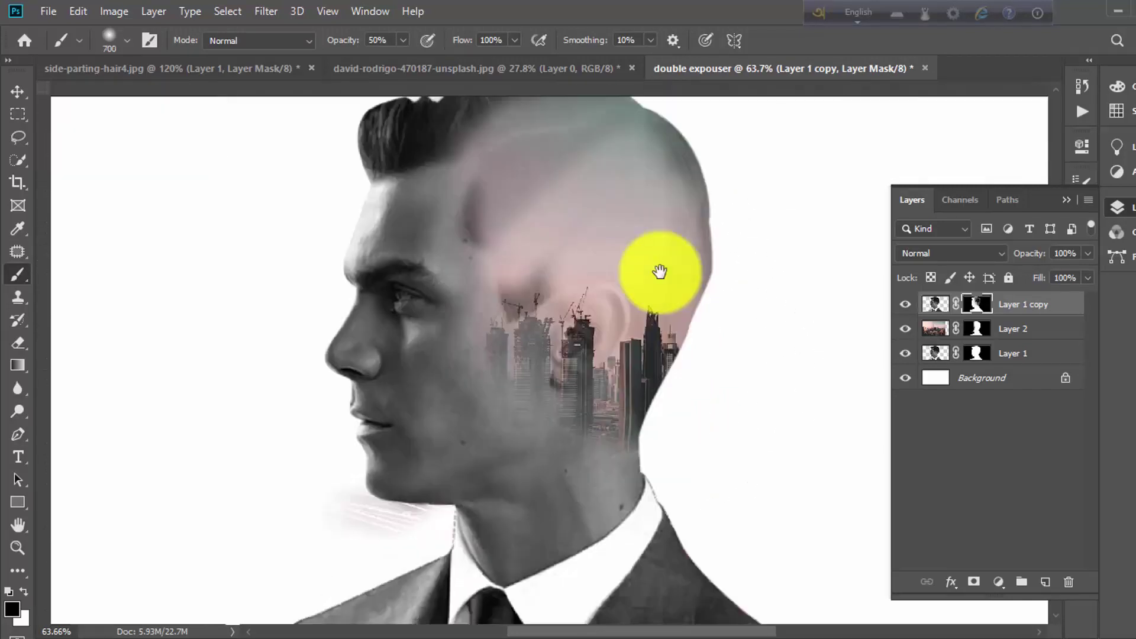
- With a 700 px brush, reveal city roads over the neck and through the suit and tie
key("bracketright")
key("bracketright")
key("bracketright")
left_click_drag(647, 483, 655, 374)
scroll(654, 374, "down", 1)
mouse_move(668, 309)
left_mouse_down()
mouse_move(648, 487)
mouse_move(584, 545)
mouse_move(702, 489)
mouse_move(753, 578)
left_mouse_up()
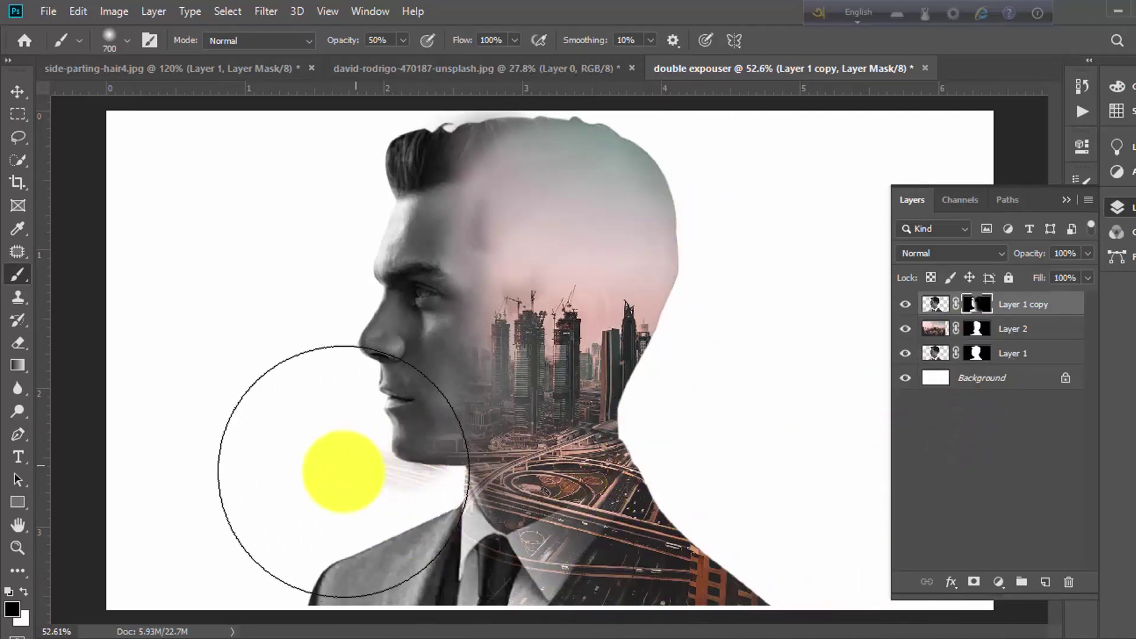
left_click(907, 330)
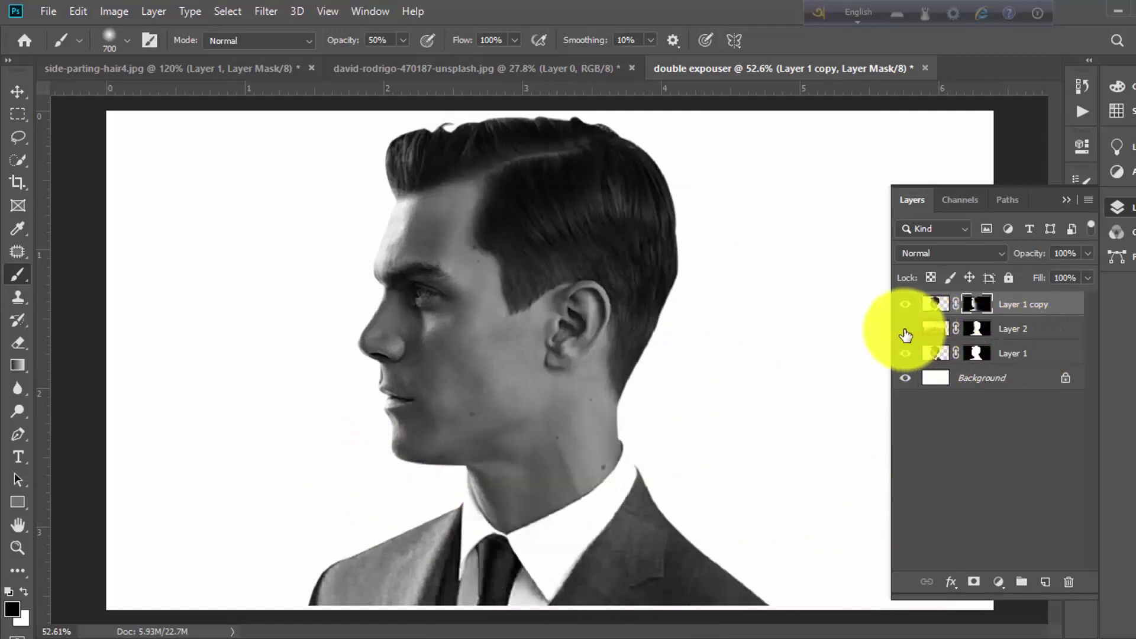
left_click(907, 330)
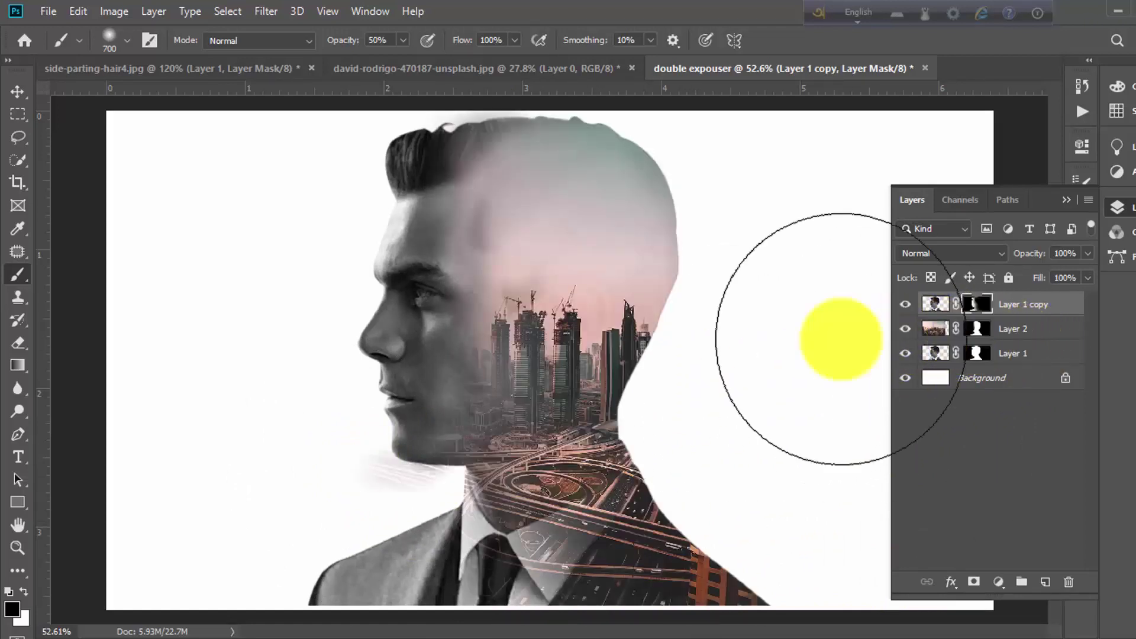
scroll(755, 577, "down", 2)
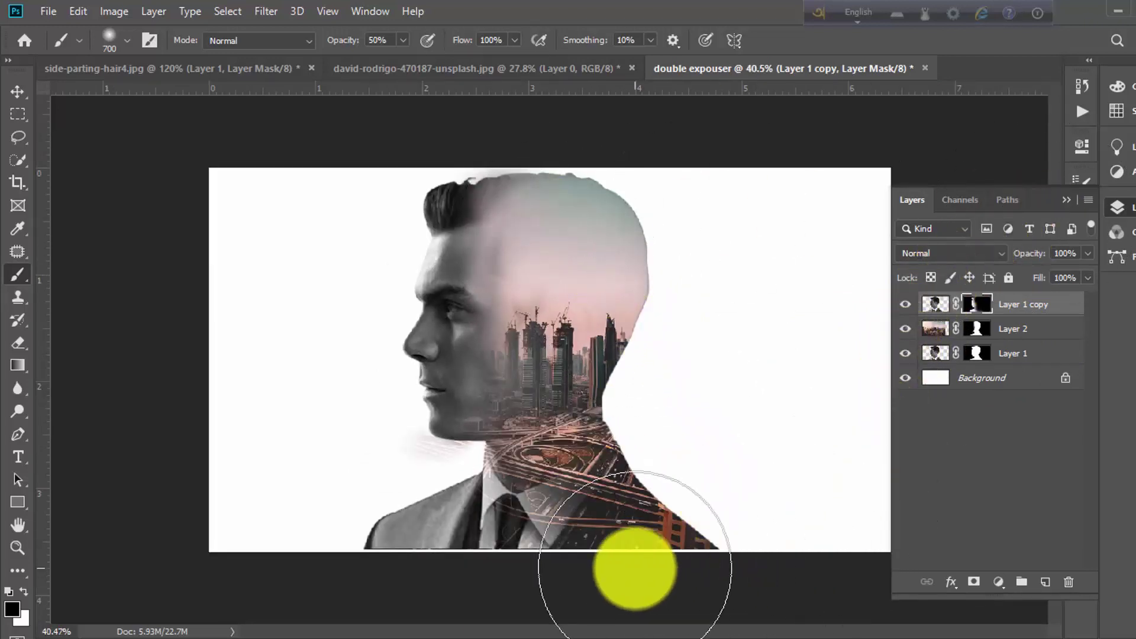
scroll(540, 557, "up", 1)
left_click_drag(541, 556, 876, 584)
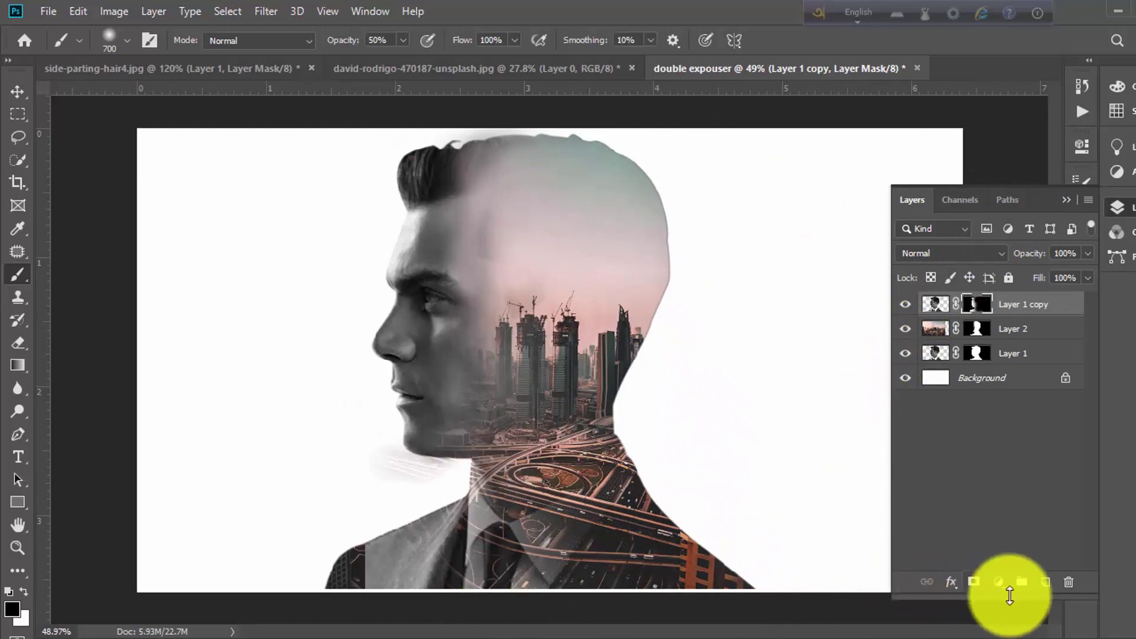
scroll(592, 601, "up", 2)
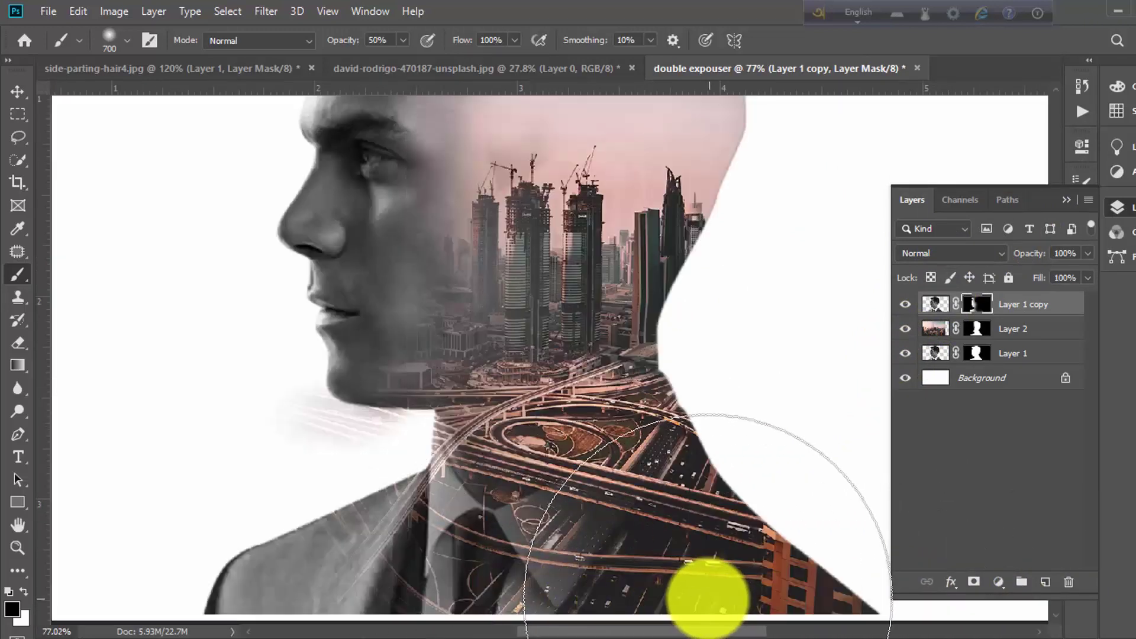
scroll(710, 589, "down", 1)
scroll(698, 505, "down", 1)
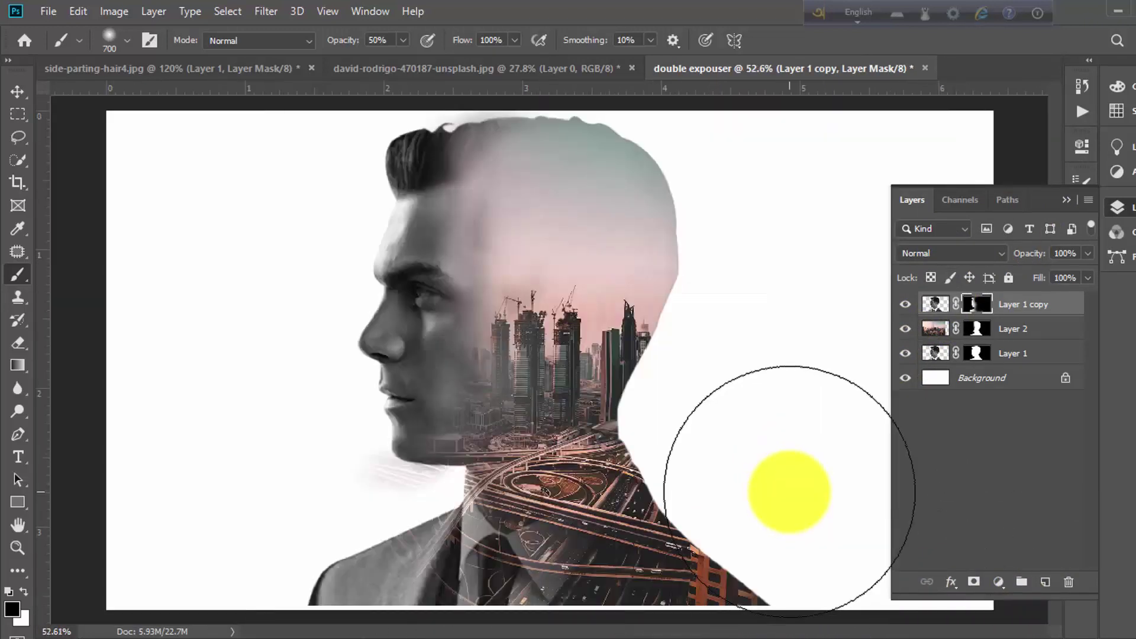
scroll(789, 489, "up", 1)
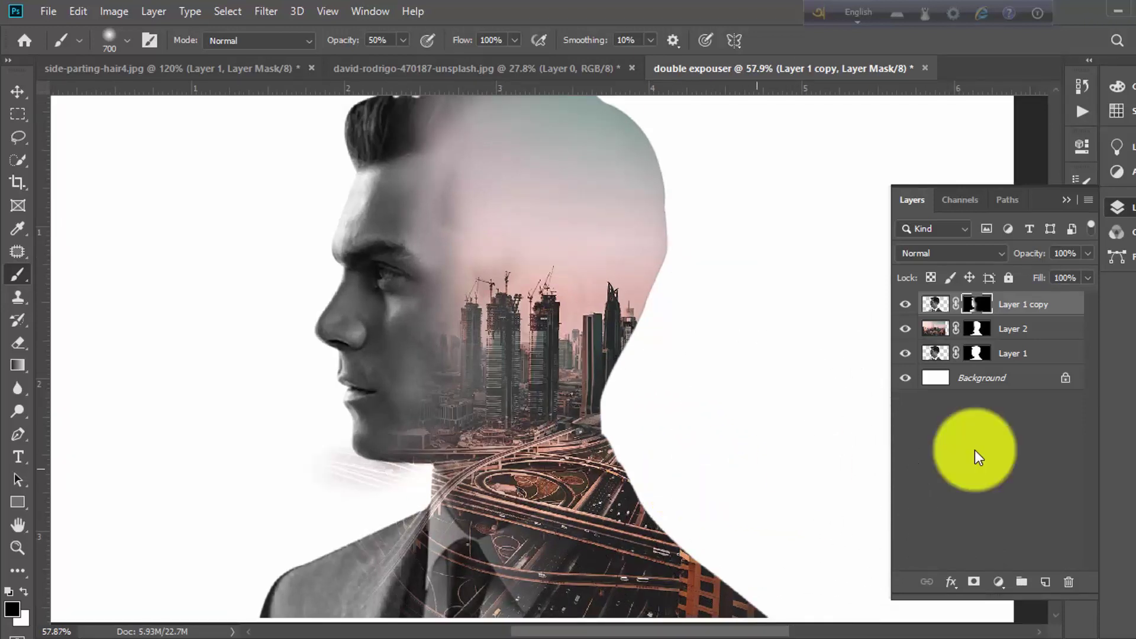
- Slide the city layer left with the Move tool, undoing an accidental face-layer move
left_click(935, 329)
key("x")
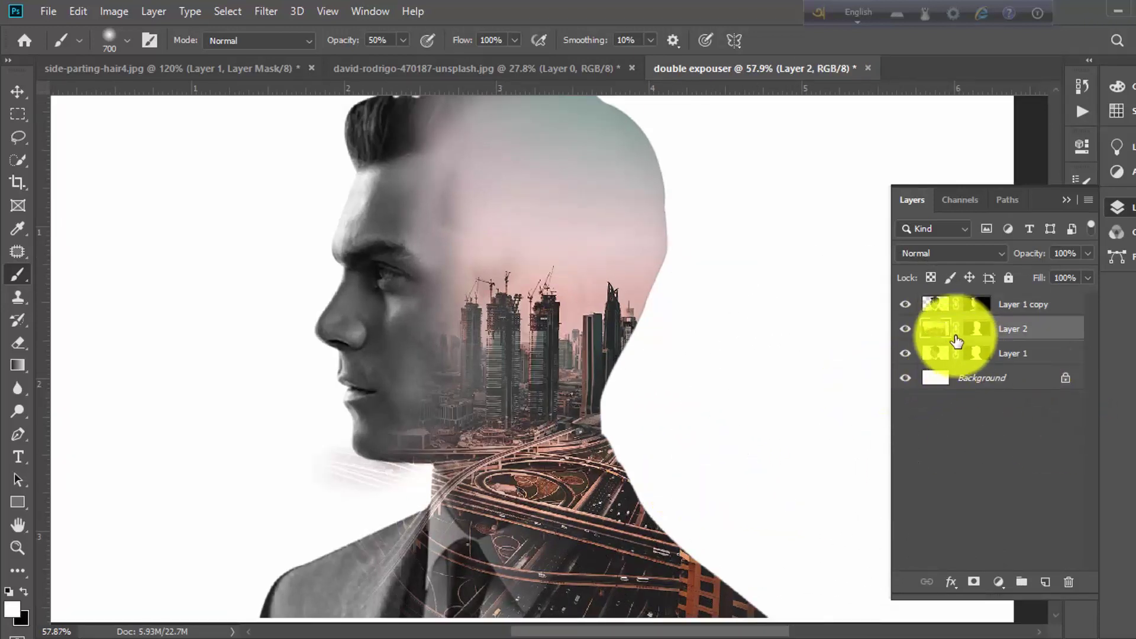
left_click(17, 92)
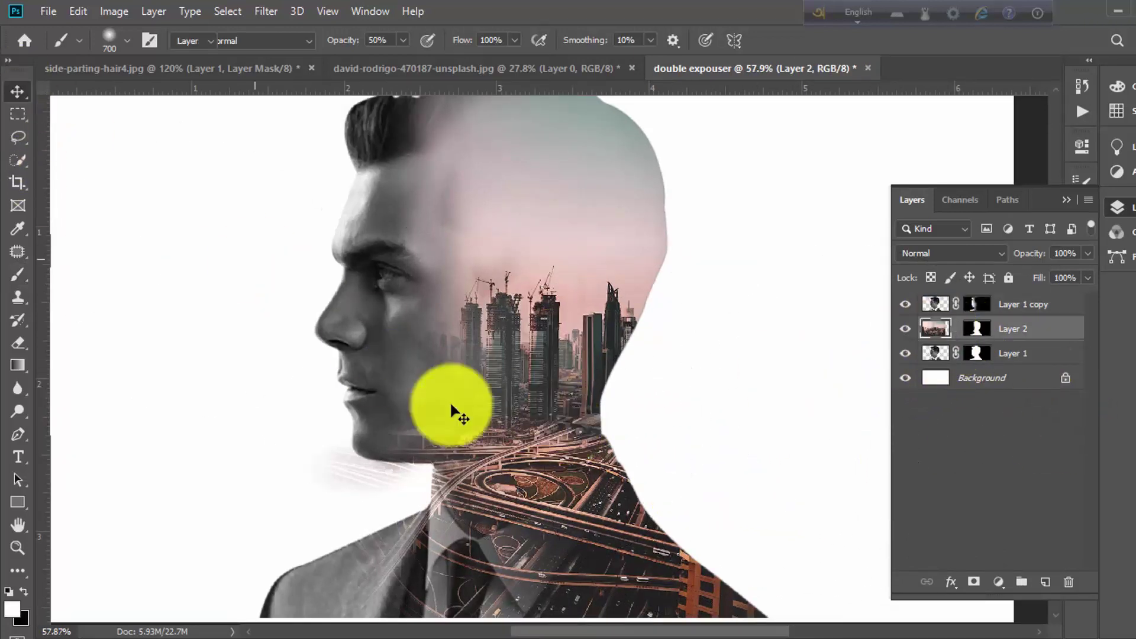
left_click_drag(557, 506, 534, 508)
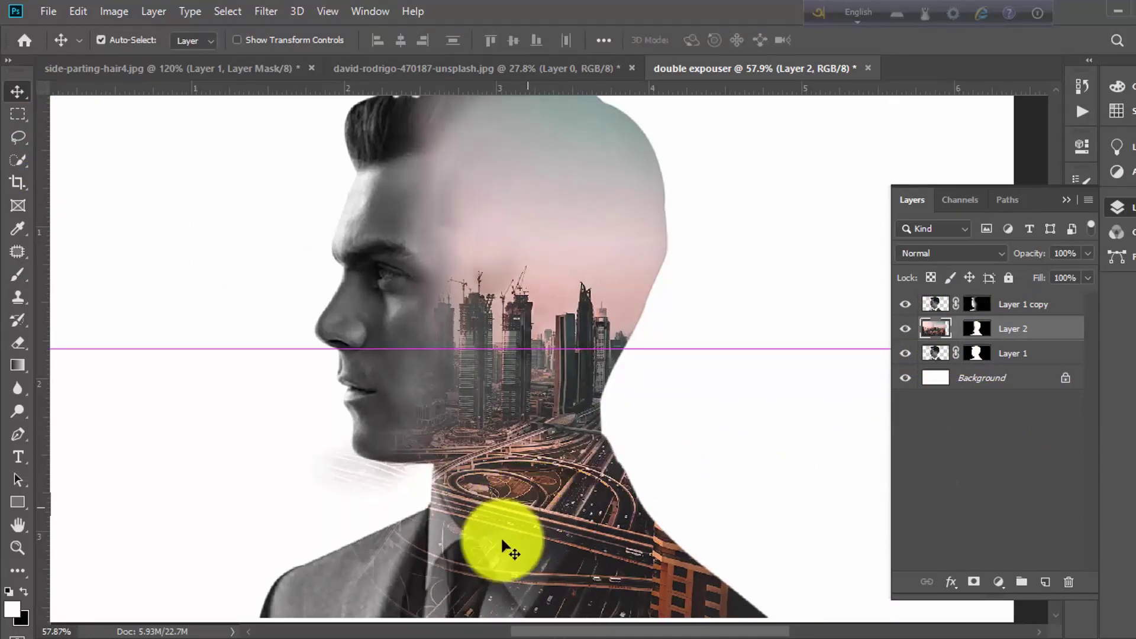
left_click_drag(533, 578, 652, 584)
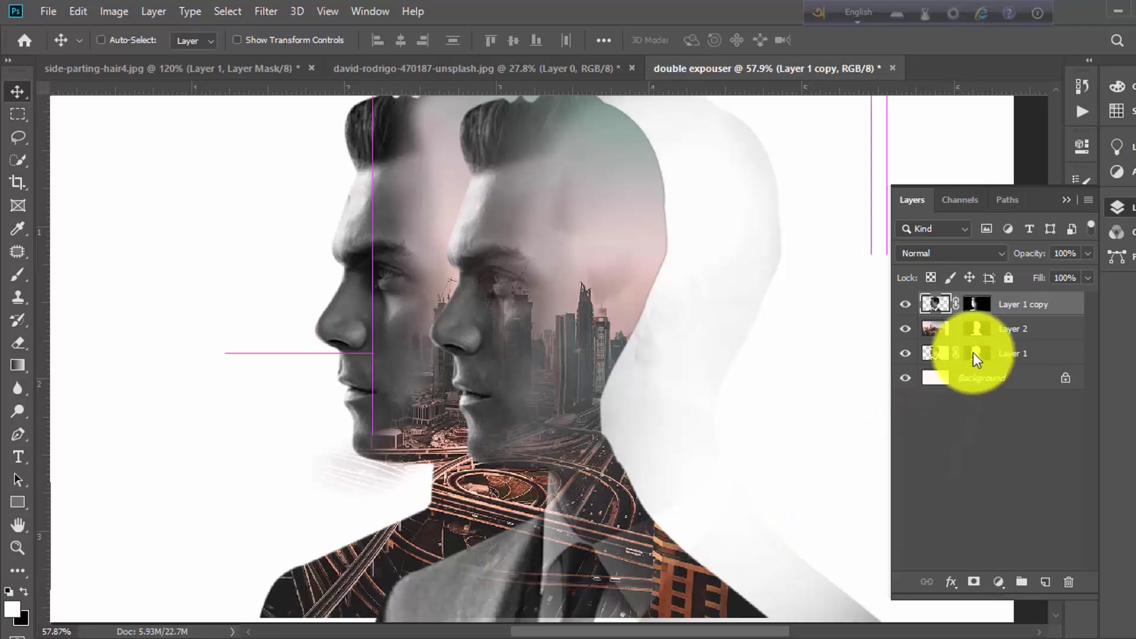
key("ctrl+z")
- Nudge the city image further left, then up and right within the head
left_click(937, 328)
left_click_drag(548, 536, 530, 537)
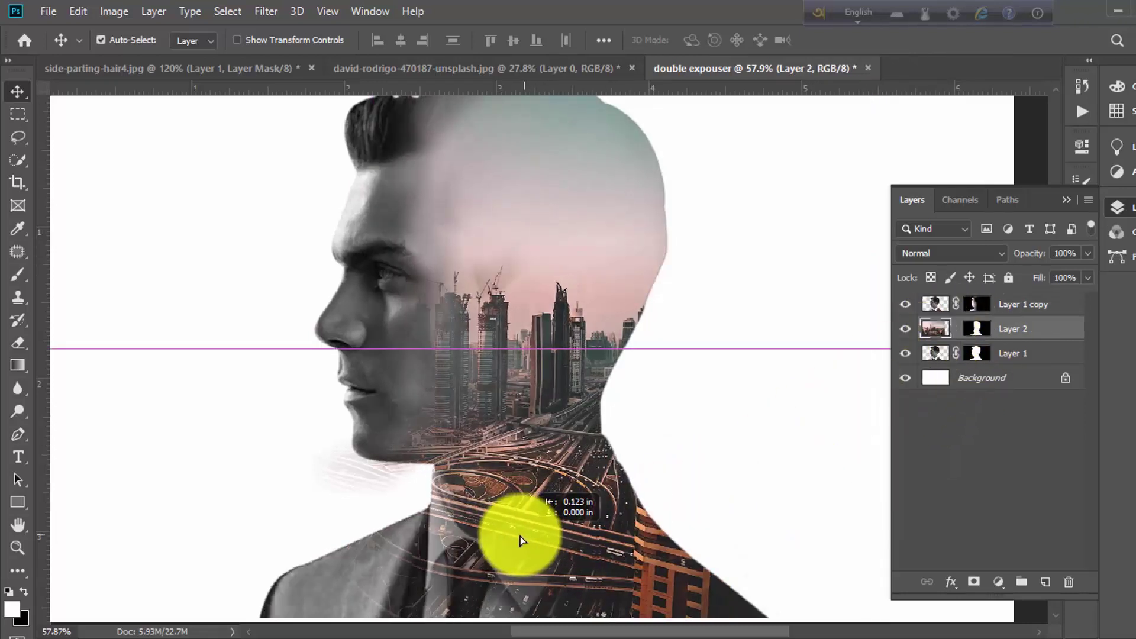
left_click_drag(531, 536, 515, 537)
scroll(522, 536, "down", 2, "alt")
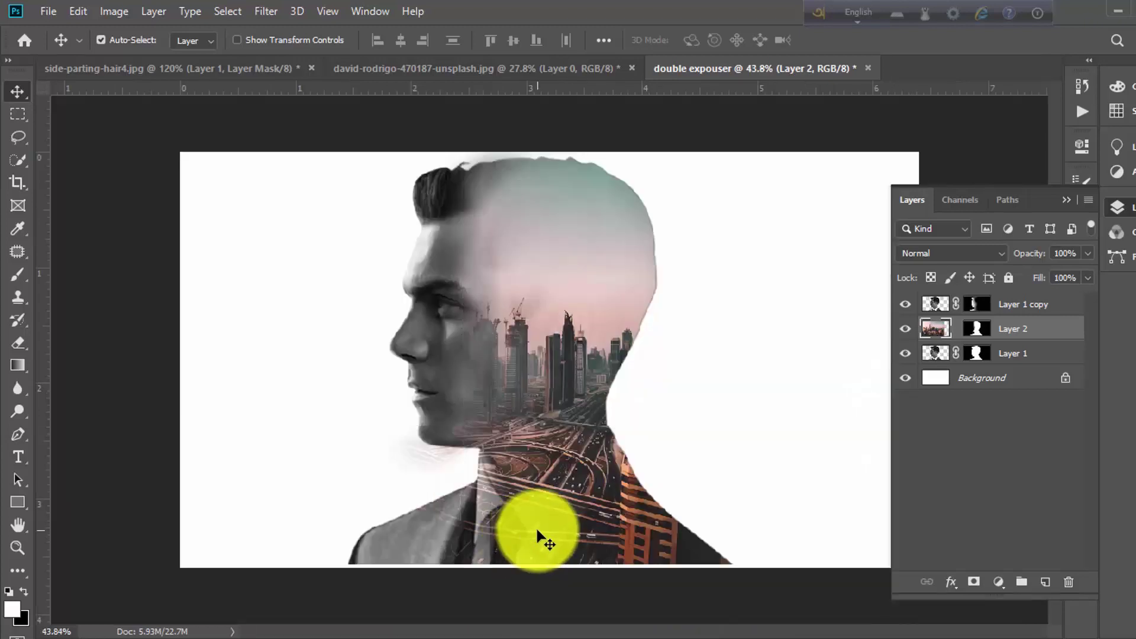
scroll(537, 535, "up", 1, "alt")
scroll(525, 533, "down", 1, "alt")
scroll(568, 533, "down", 1, "alt")
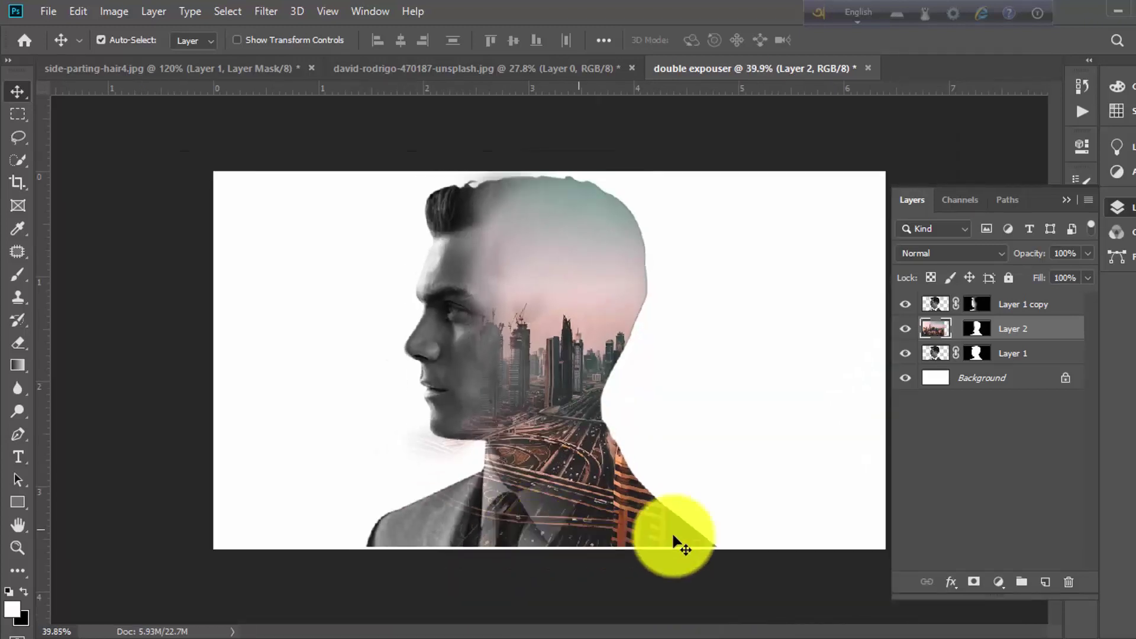
scroll(563, 457, "up", 1, "alt")
mouse_move(563, 457)
left_mouse_down()
mouse_move(589, 417)
mouse_move(588, 441)
left_mouse_up()
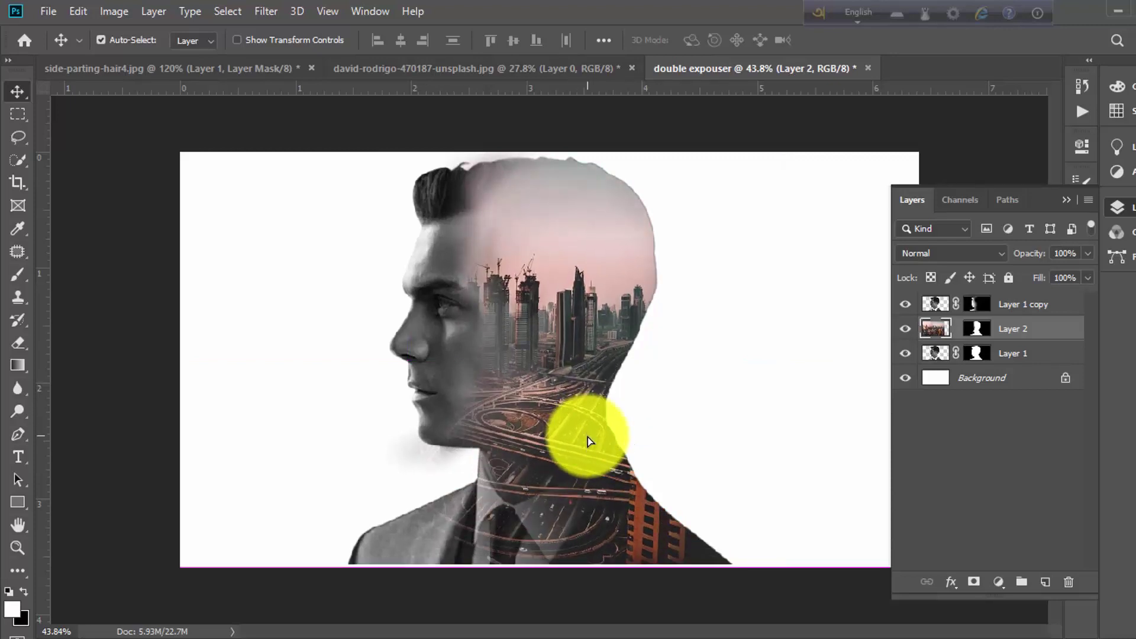
- Fill the Background layer with a mid grey
left_click(938, 388)
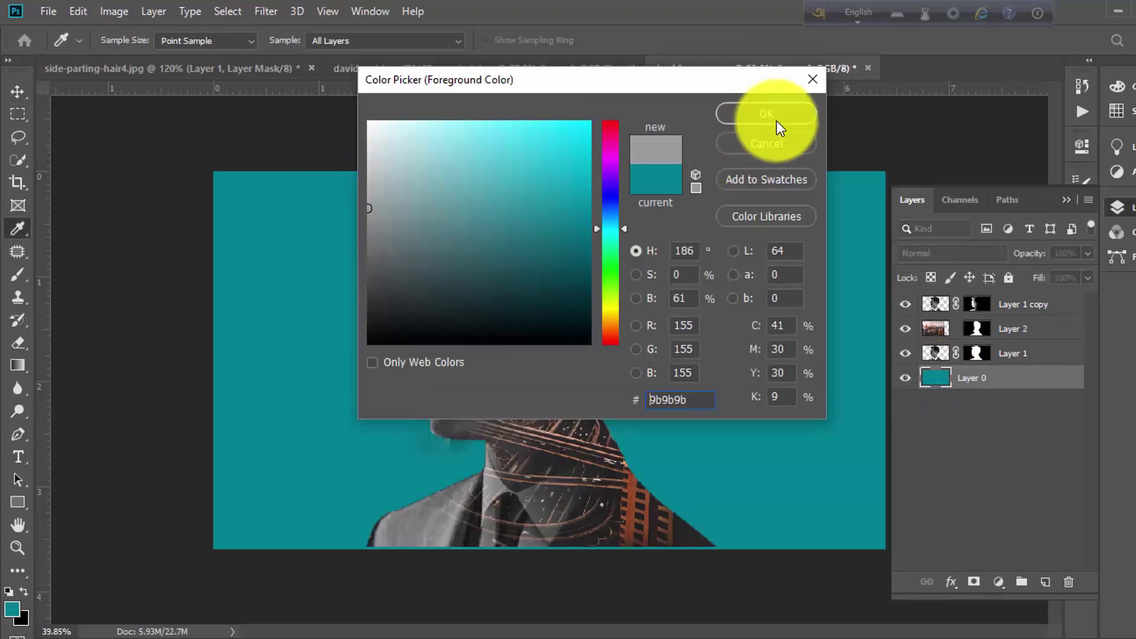
left_click(779, 119)
key("v")
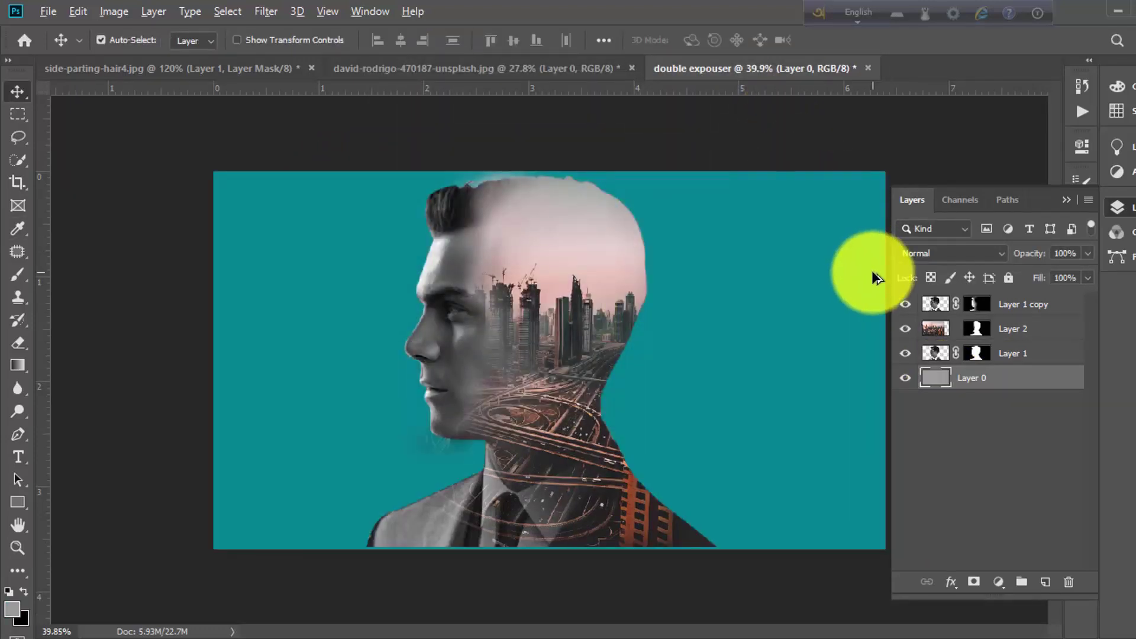
key("alt+BackSpace")
scroll(580, 375, "up", 1)
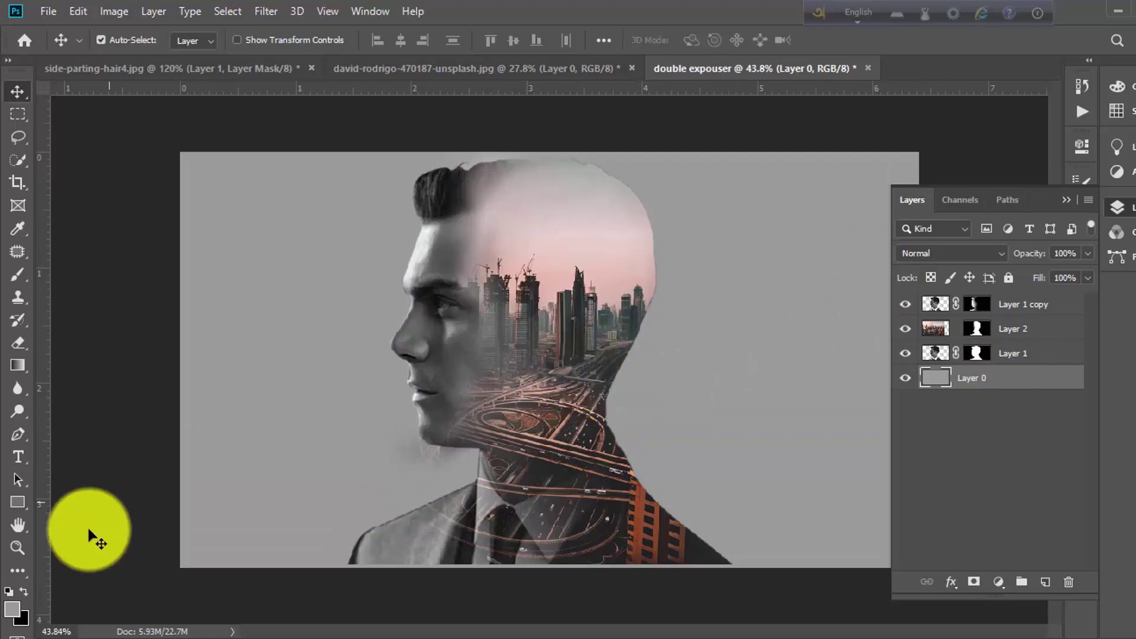
- Refill the background with a lighter grey, #dedede
left_click(12, 610)
left_click_drag(405, 184, 368, 143)
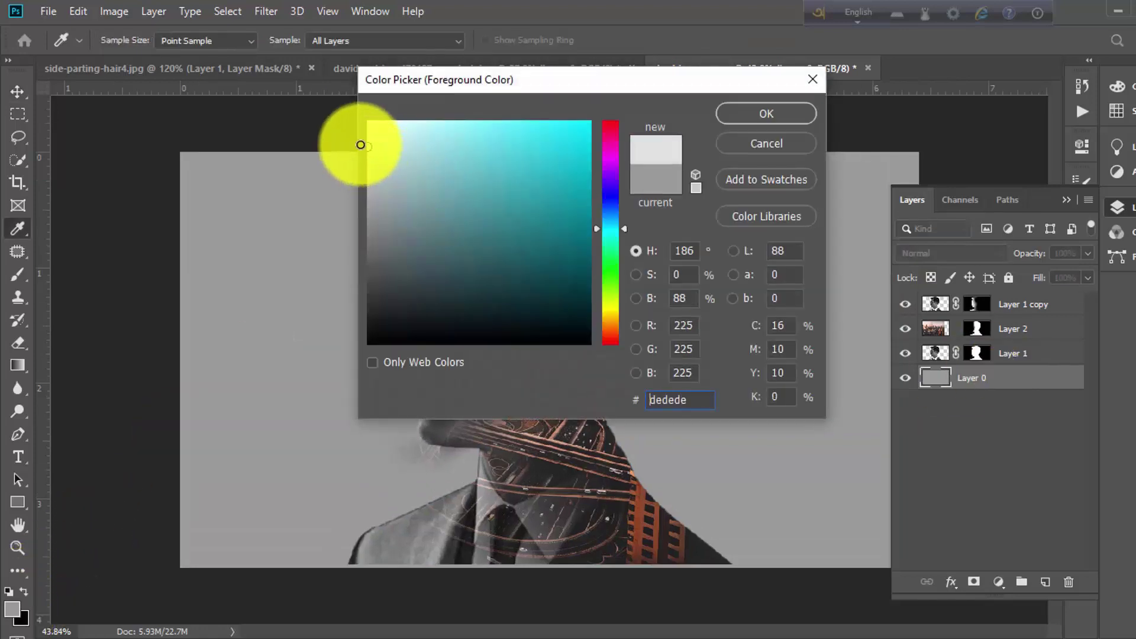
left_click(733, 115)
key("v")
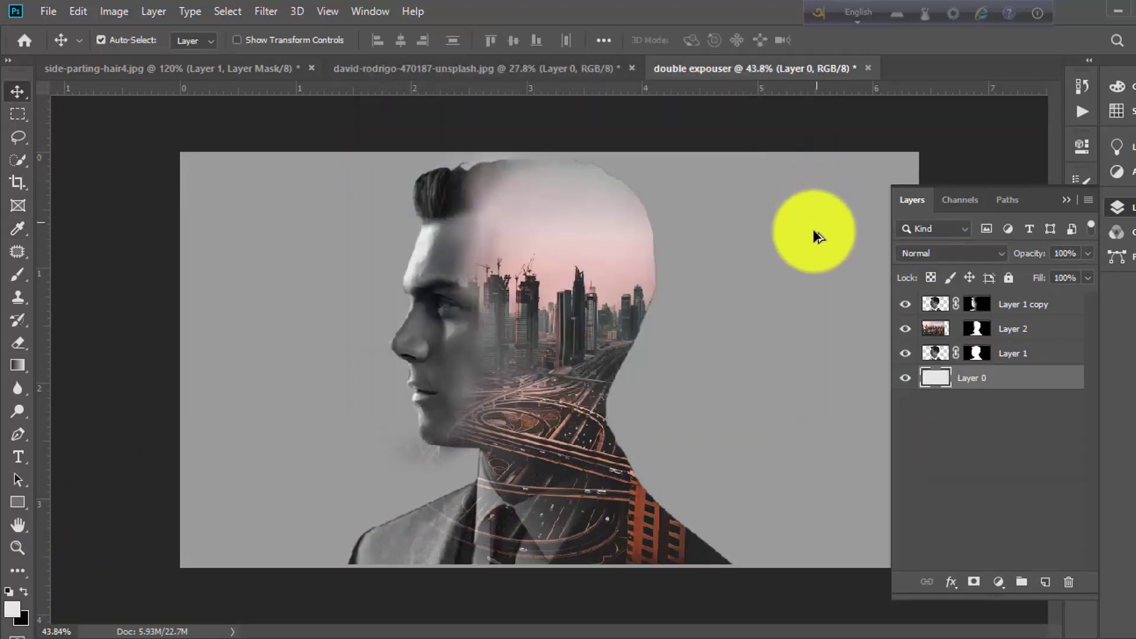
key("alt+BackSpace")
scroll(398, 355, "up", 1)
scroll(398, 355, "down", 1)
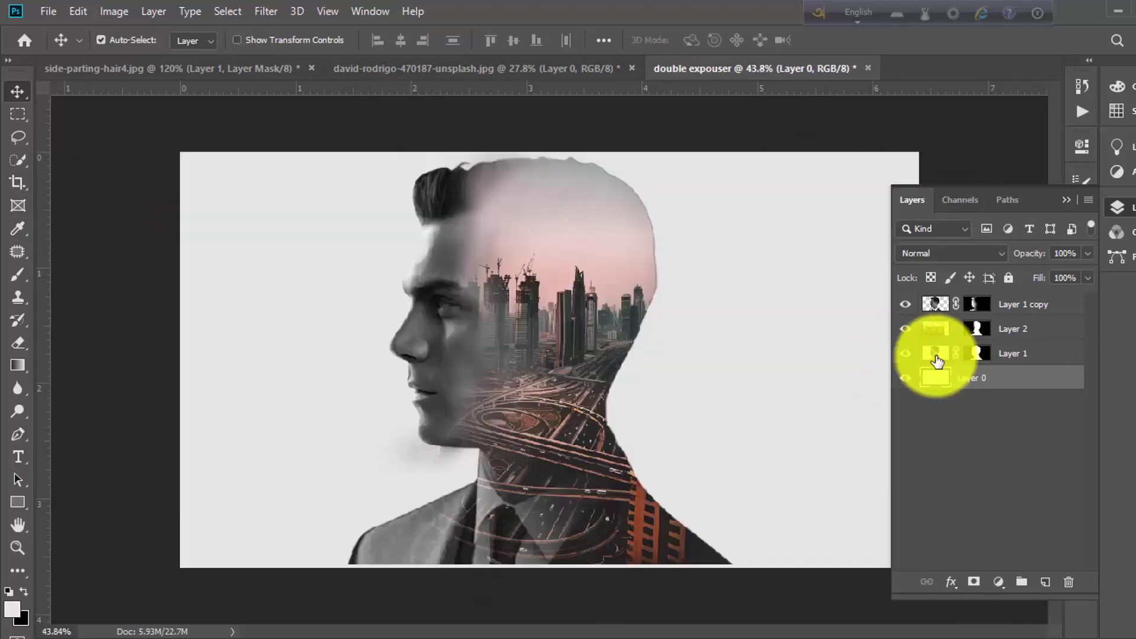
- Shift the face, city and face-copy layers together about 1.4 in to the right
left_click(937, 355)
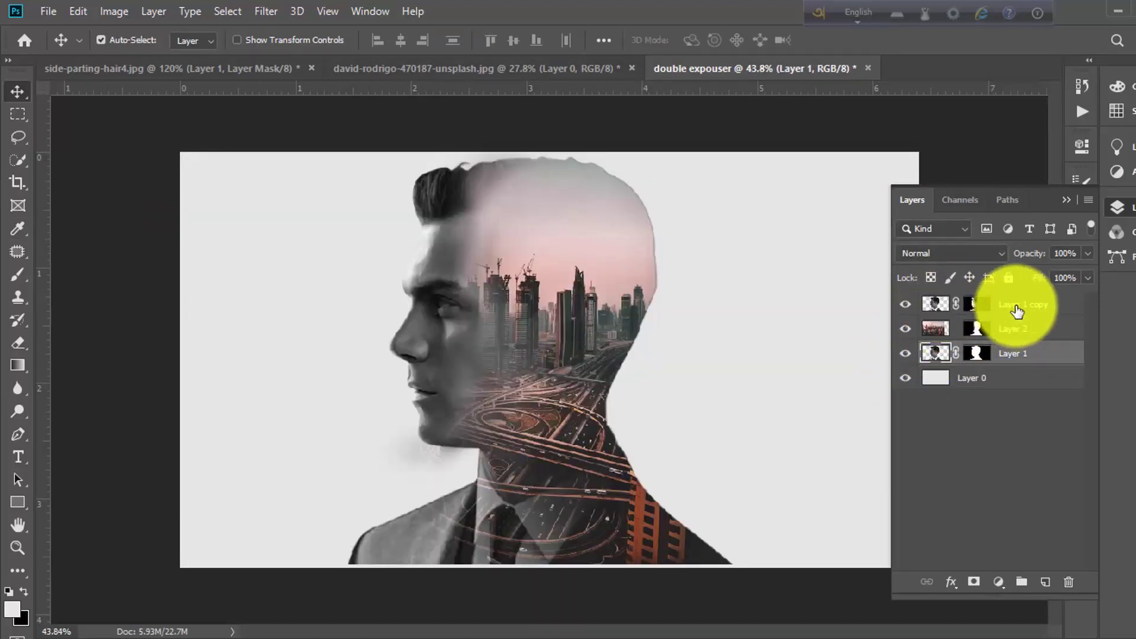
left_click_drag(549, 394, 417, 376)
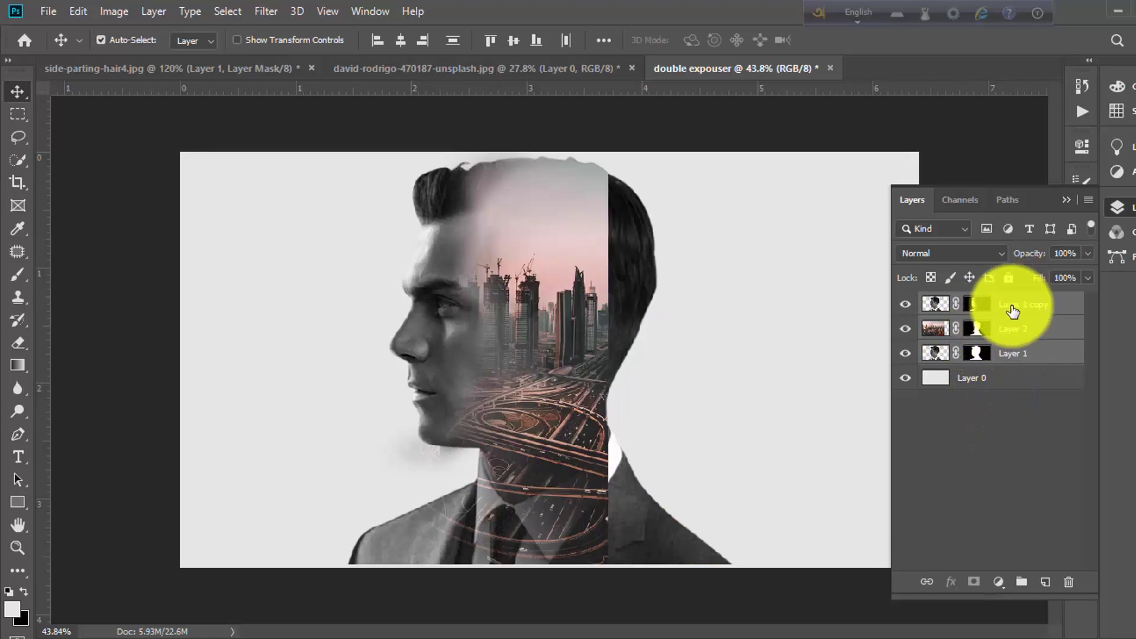
mouse_move(648, 372)
left_mouse_down()
mouse_move(490, 360)
mouse_move(502, 482)
left_mouse_up()
scroll(379, 474, "up", 2)
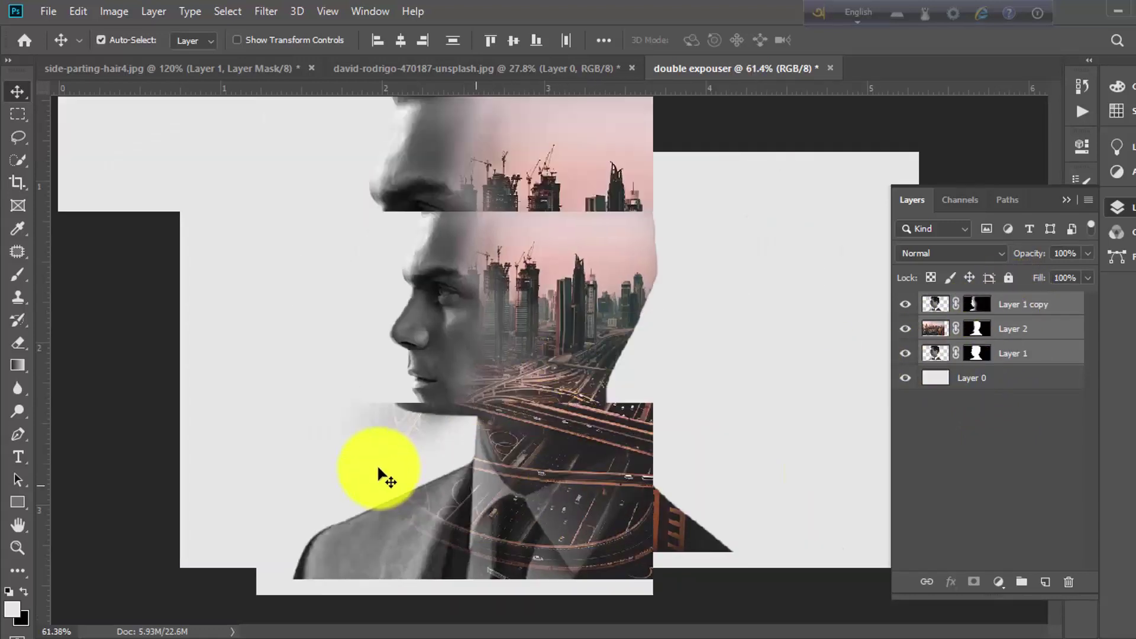
scroll(379, 473, "up", 2)
scroll(530, 384, "up", 1)
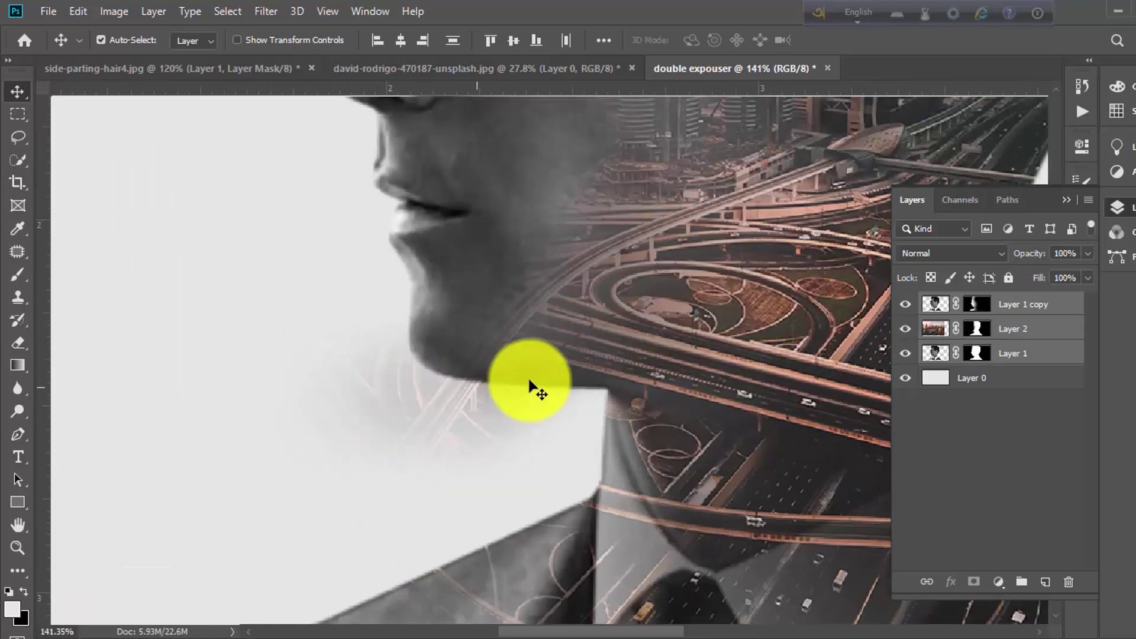
scroll(650, 392, "down", 1)
scroll(650, 392, "down", 1)
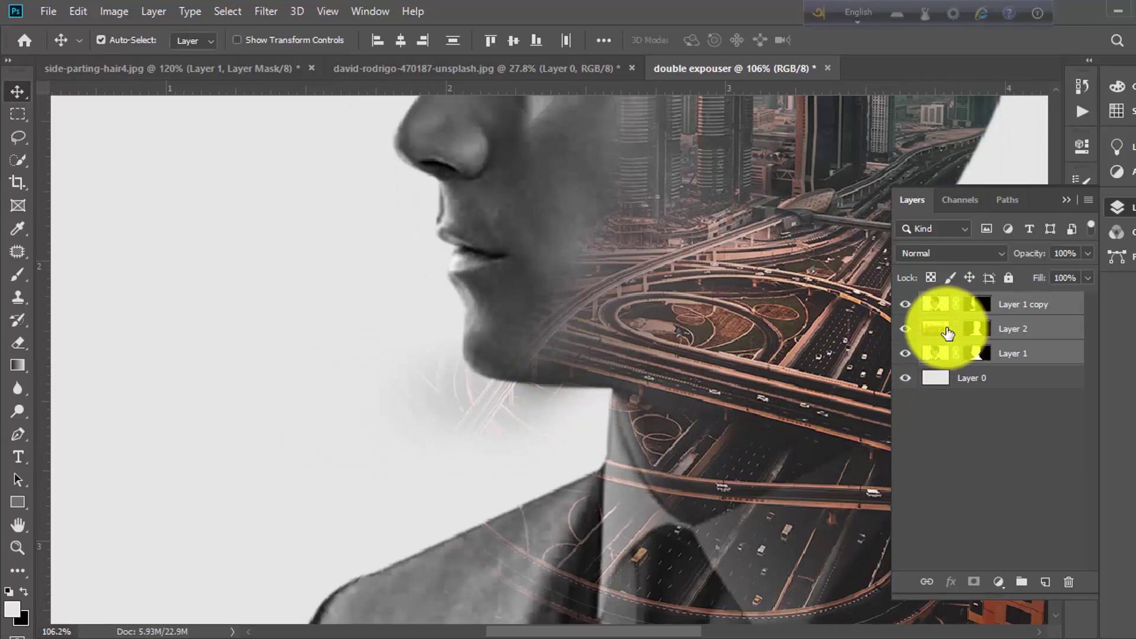
left_click(939, 306)
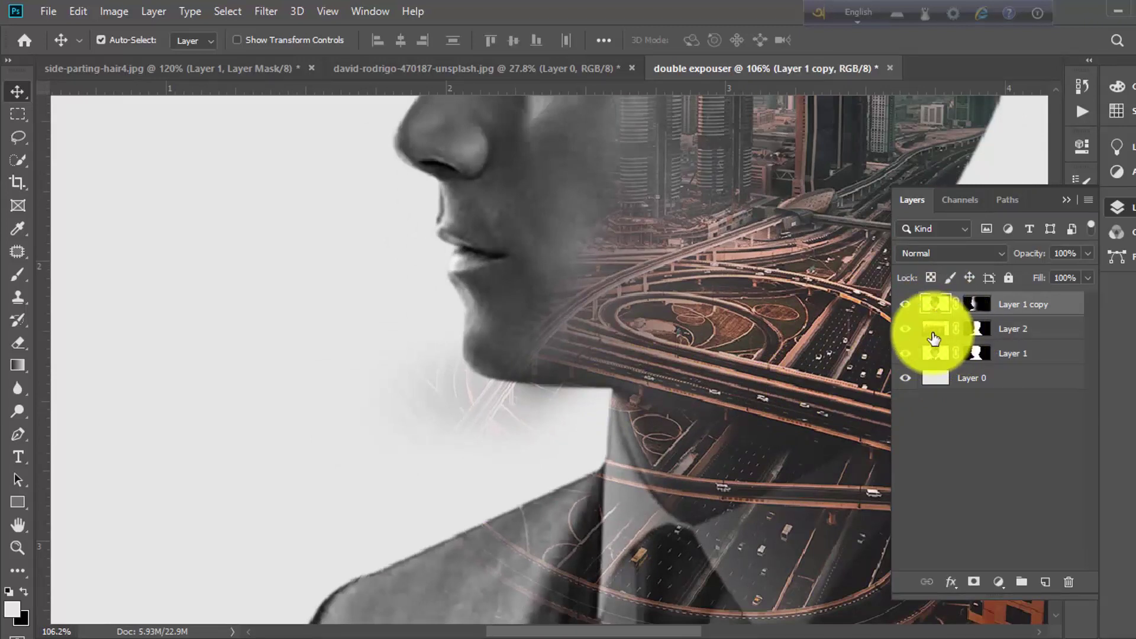
- Dab a soft stroke on the city layer's mask just below the chin
left_click(436, 402)
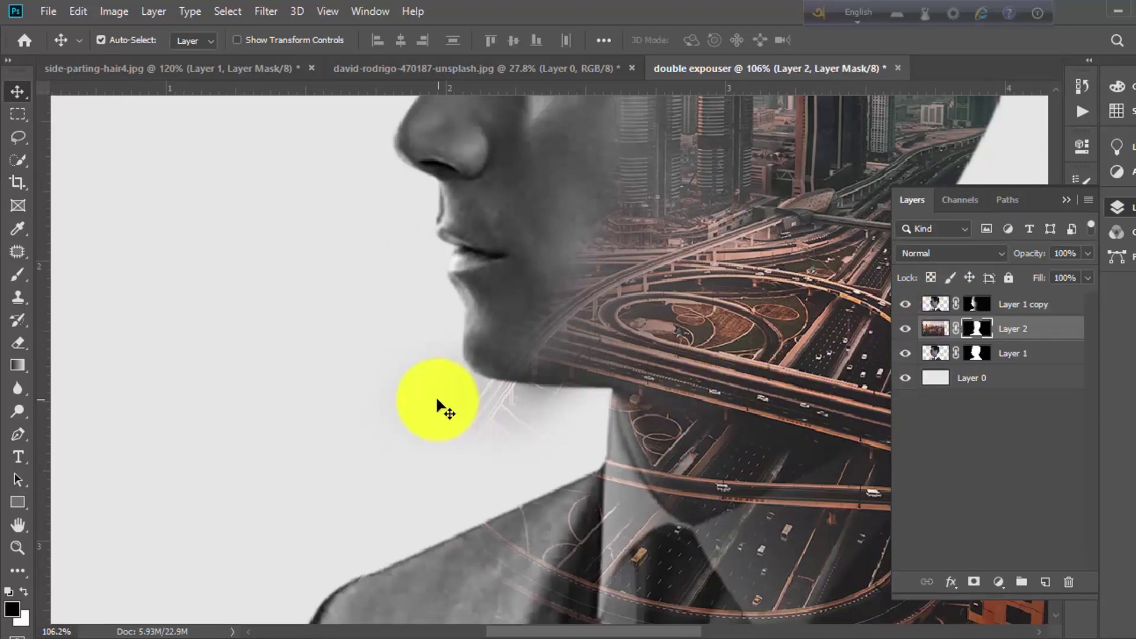
left_click(17, 273)
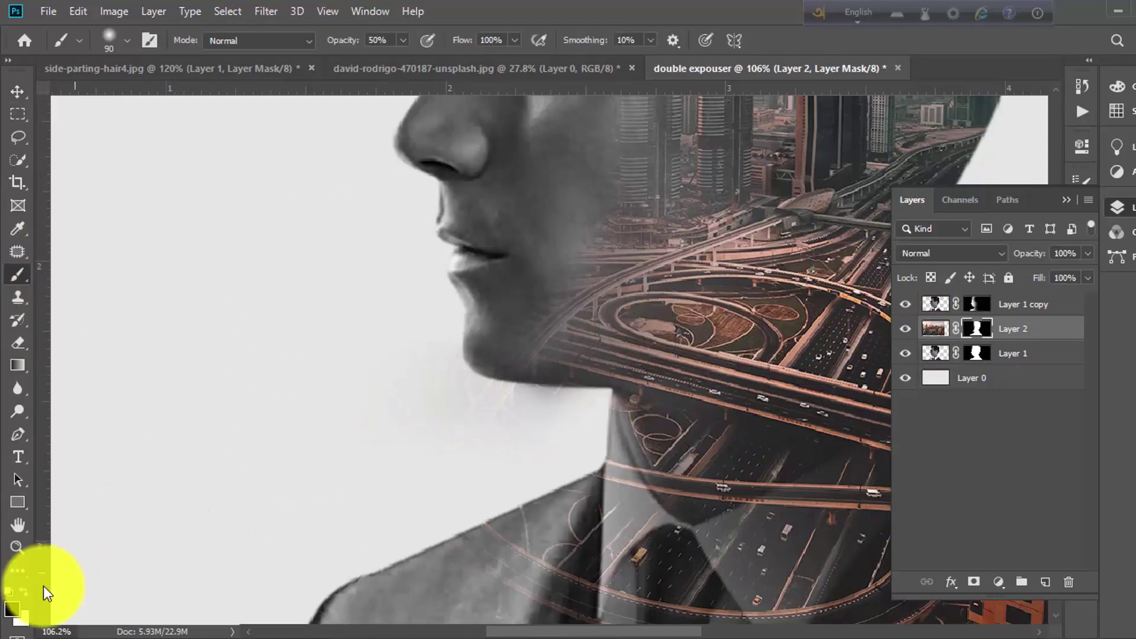
left_click(530, 410)
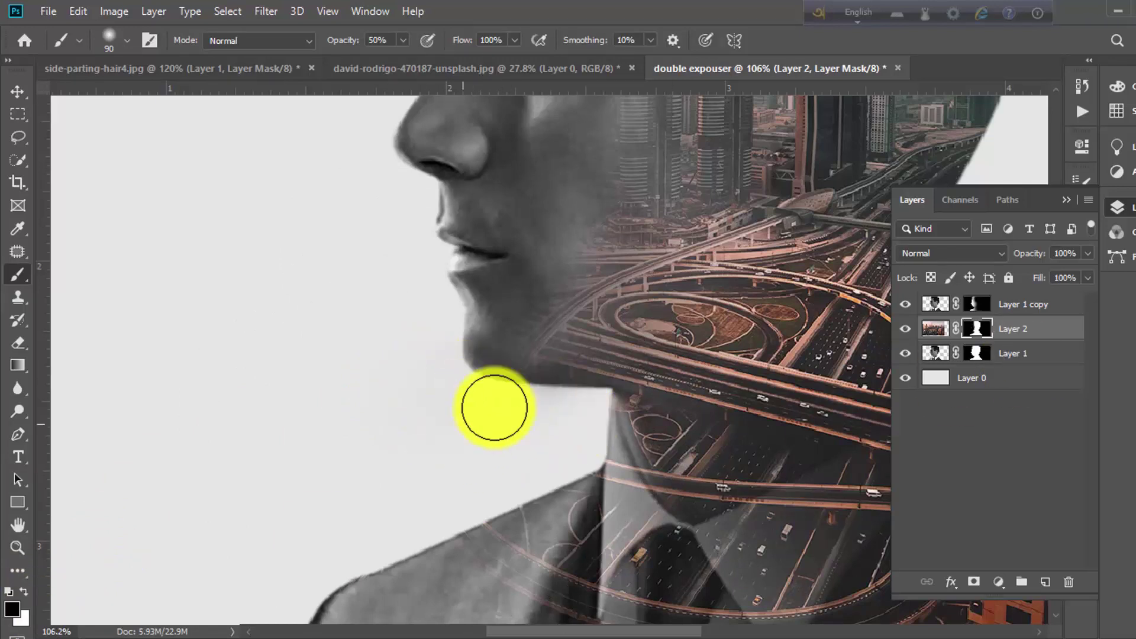
scroll(580, 421, "down", 2)
left_click_drag(581, 422, 587, 413)
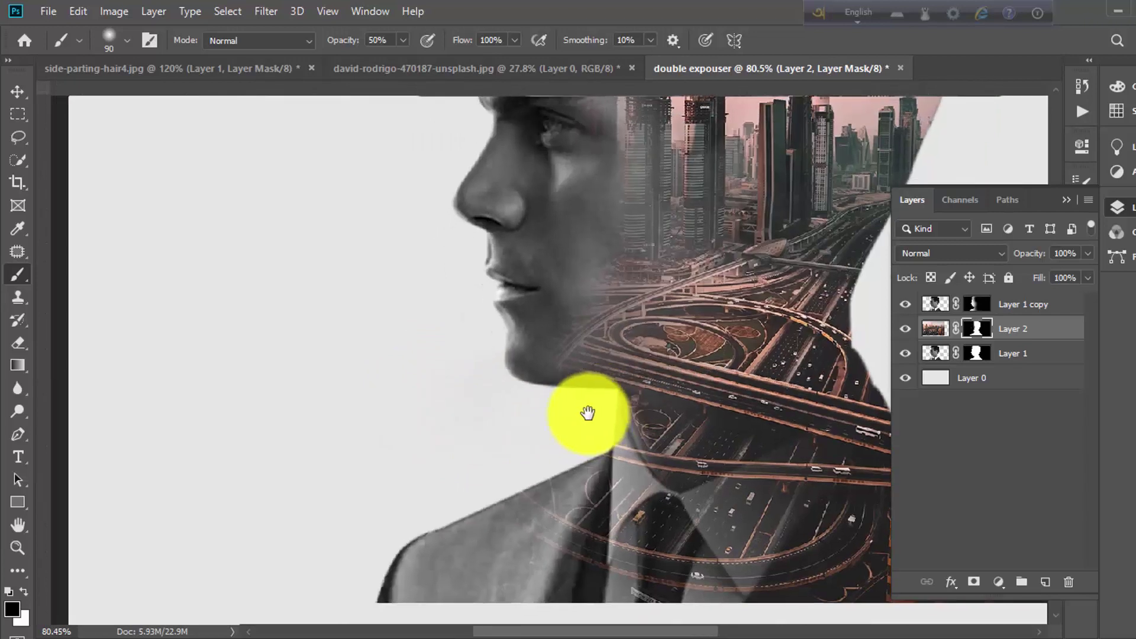
scroll(437, 425, "down", 2)
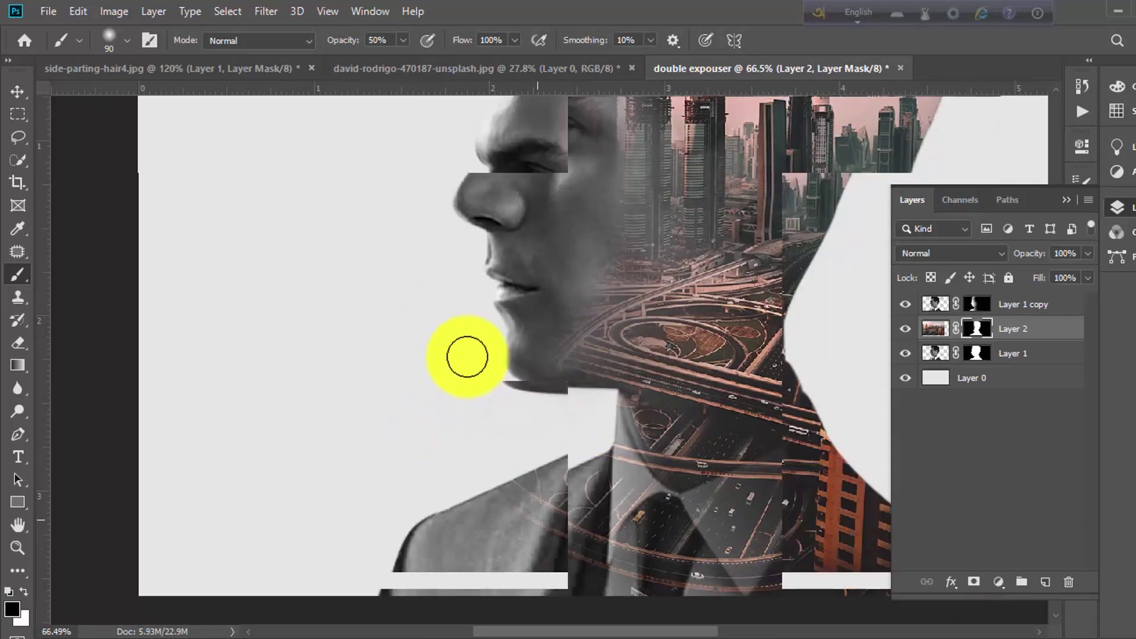
scroll(416, 373, "up", 1)
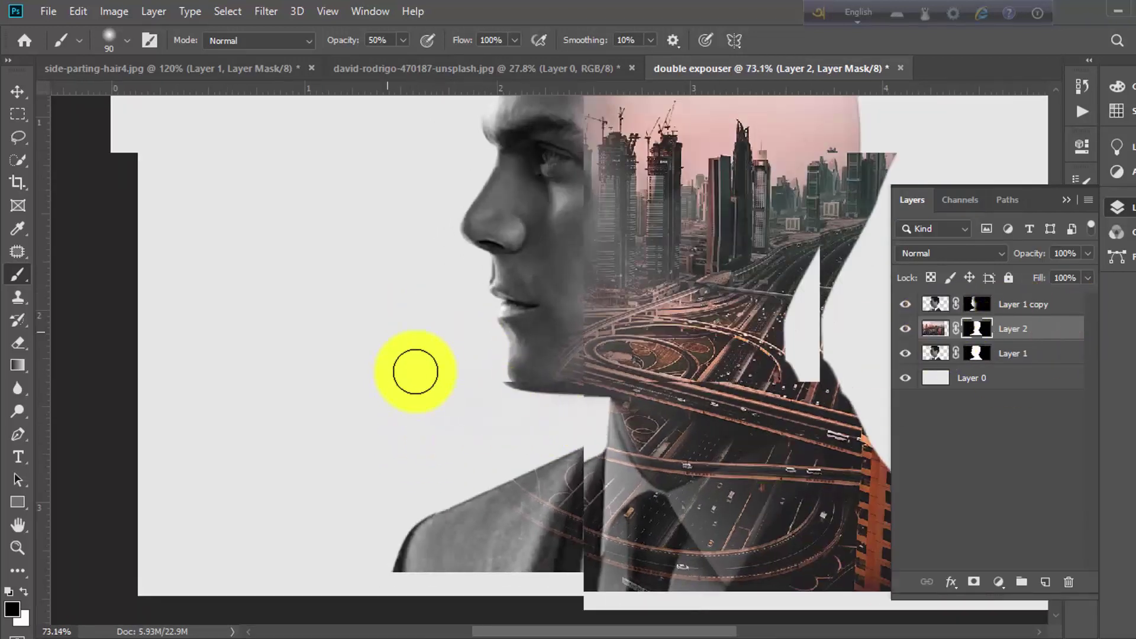
scroll(665, 386, "up", 2)
scroll(505, 393, "up", 1)
scroll(640, 458, "up", 2)
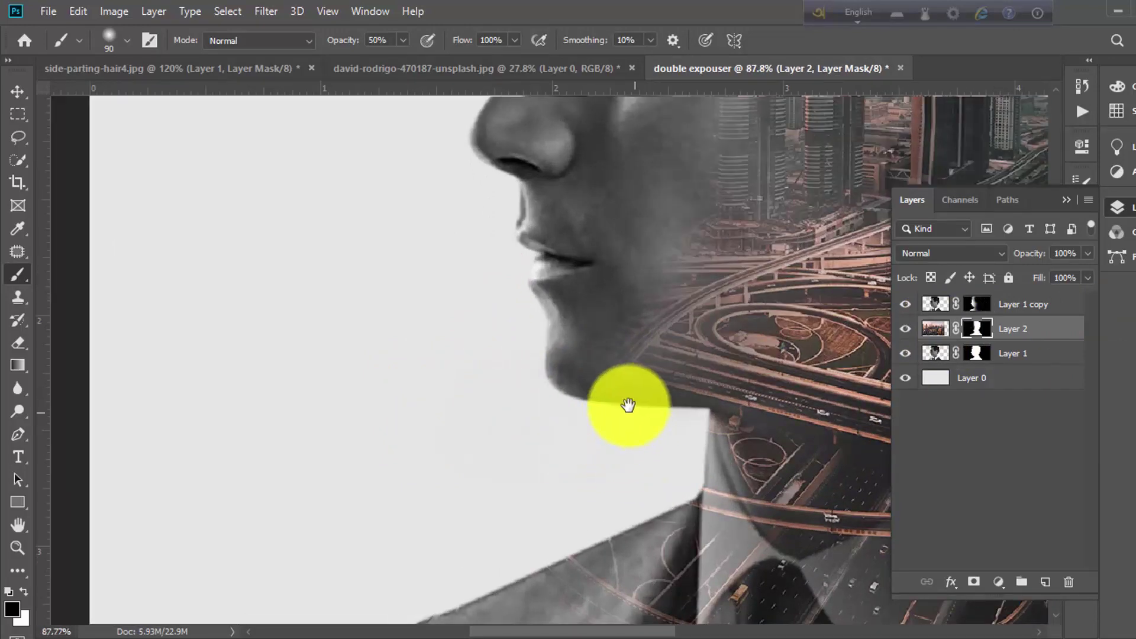
scroll(622, 399, "down", 4)
scroll(536, 407, "down", 1)
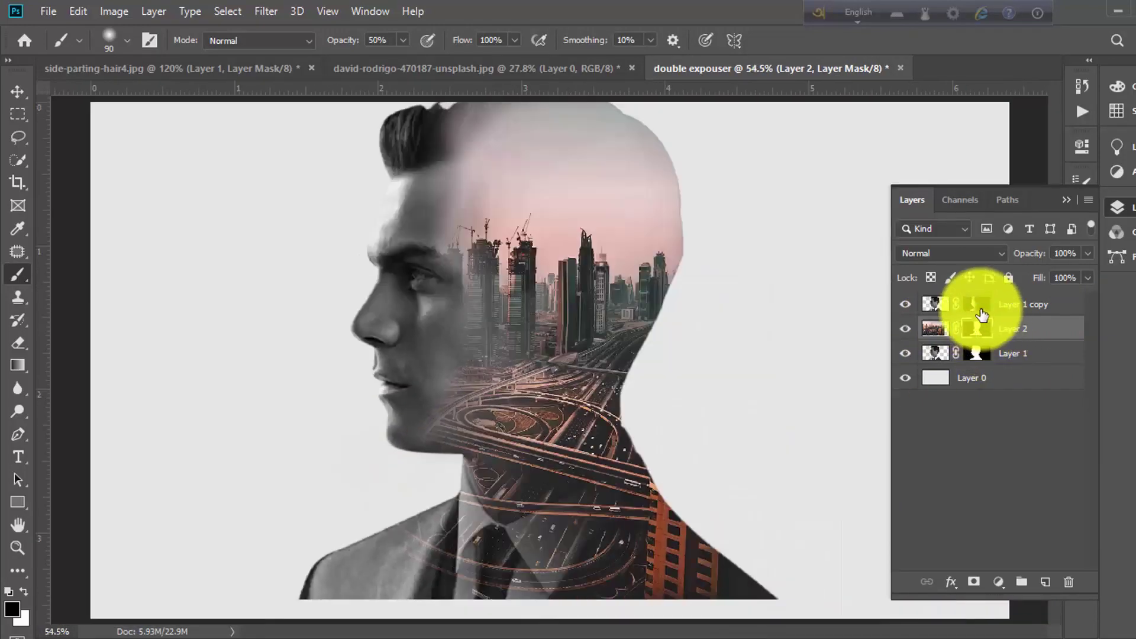
- Compare with Layer 1 copy hidden, then soften the city blend over neck and suit
left_click(908, 313)
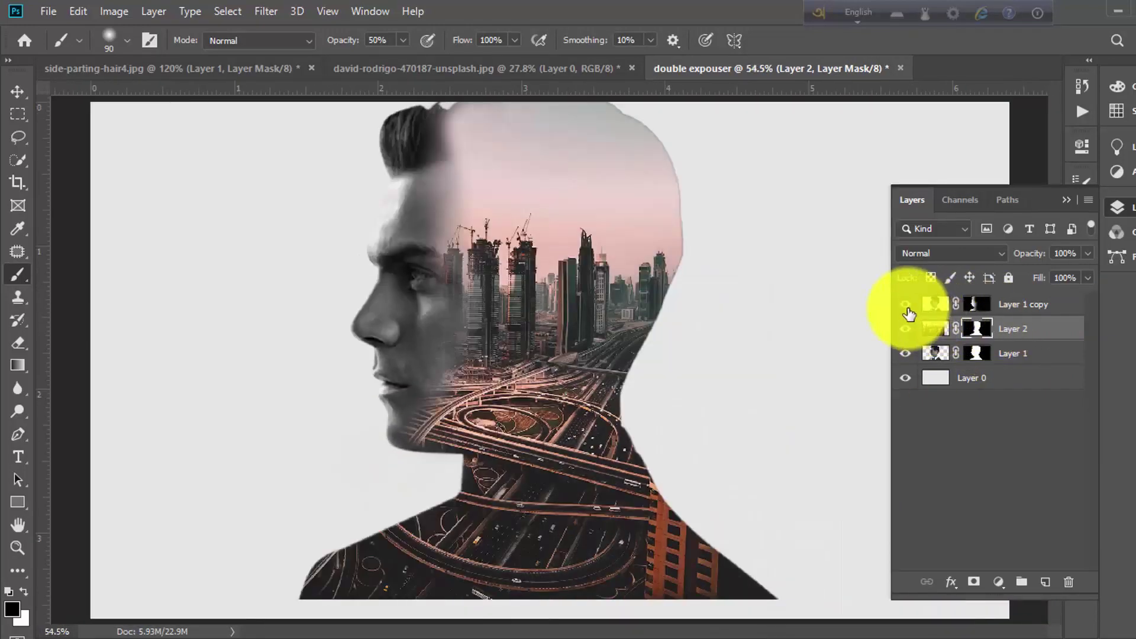
left_click(909, 313)
left_click(908, 313)
left_click(908, 312)
key("bracketright")
left_click_drag(630, 434, 583, 515)
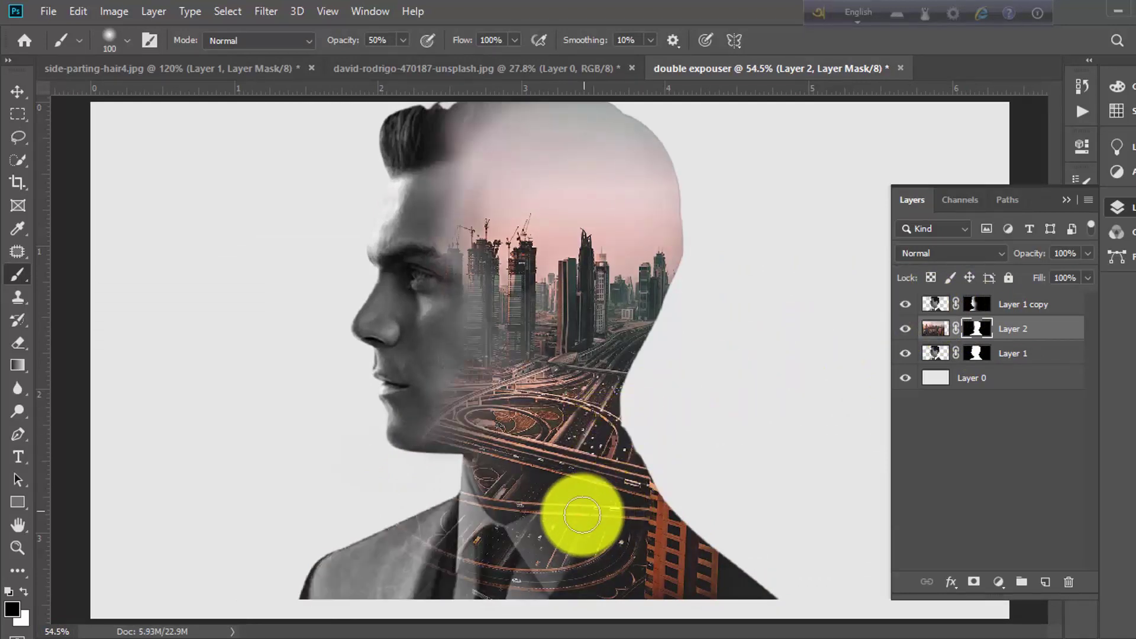
left_click_drag(536, 538, 563, 538)
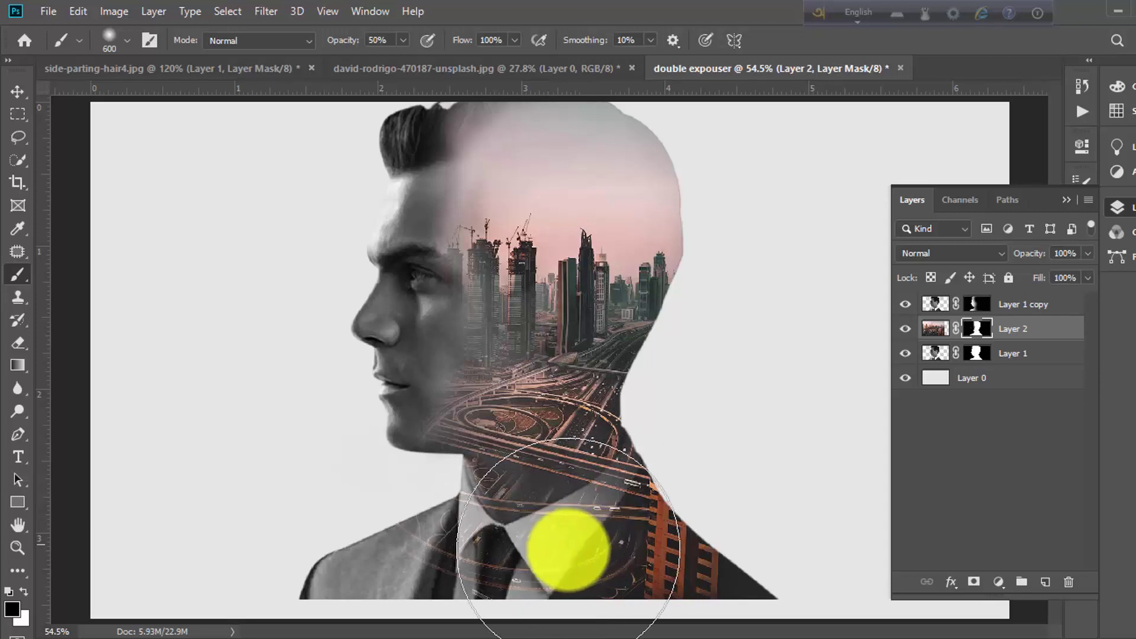
- Brush Layer 1 copy's mask to reveal more city over the suit, shoulder and cheek
left_click(977, 304)
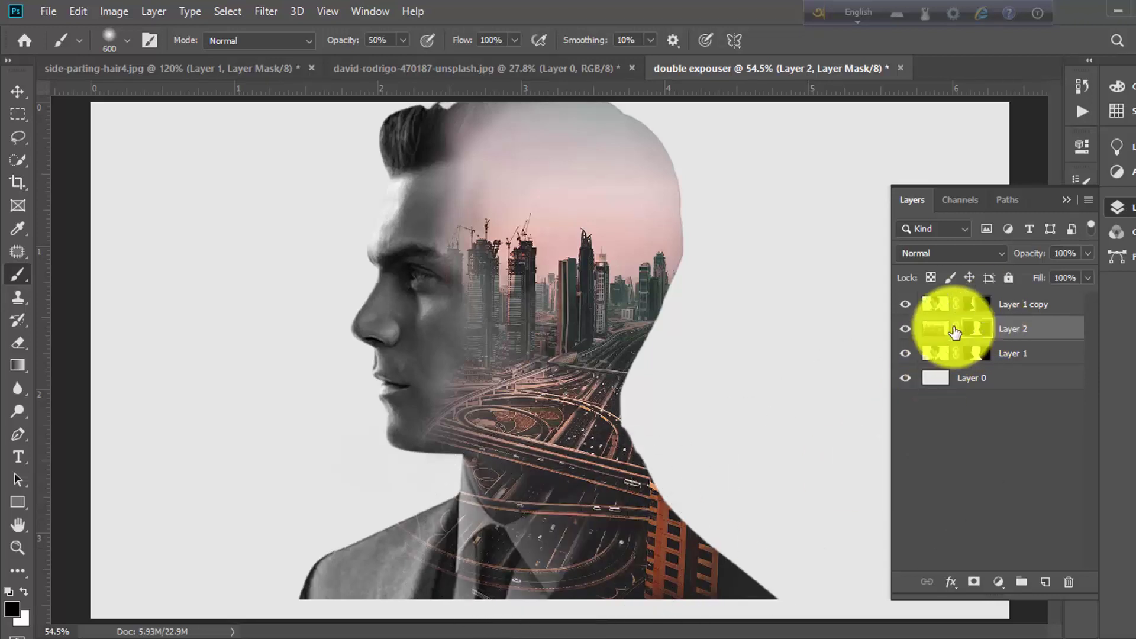
left_click_drag(418, 563, 715, 558)
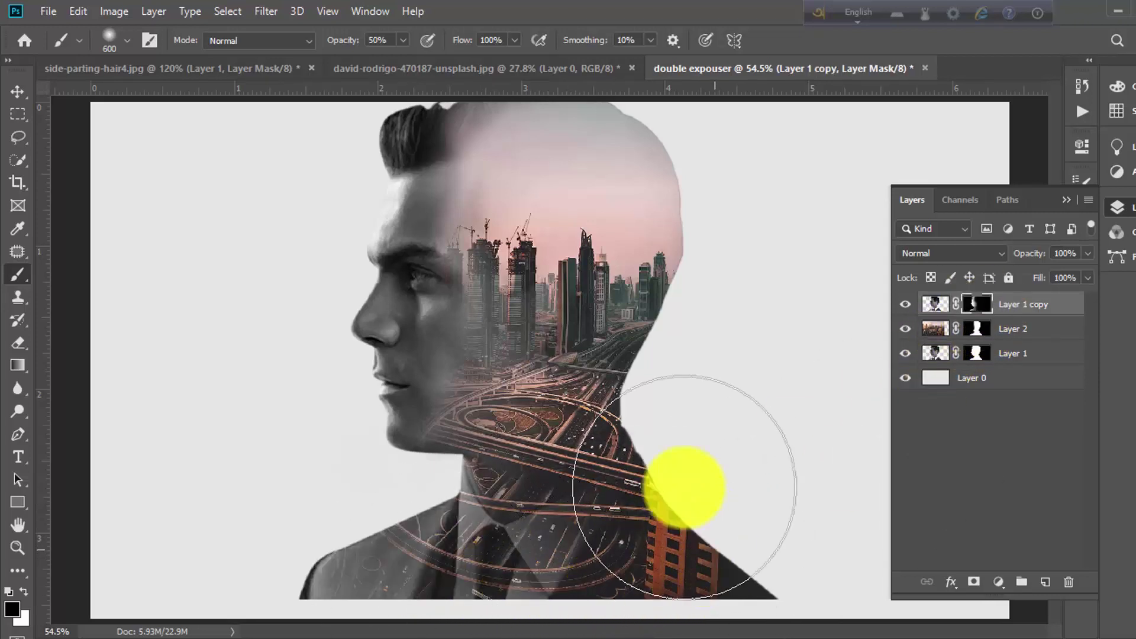
scroll(677, 509, "down", 2)
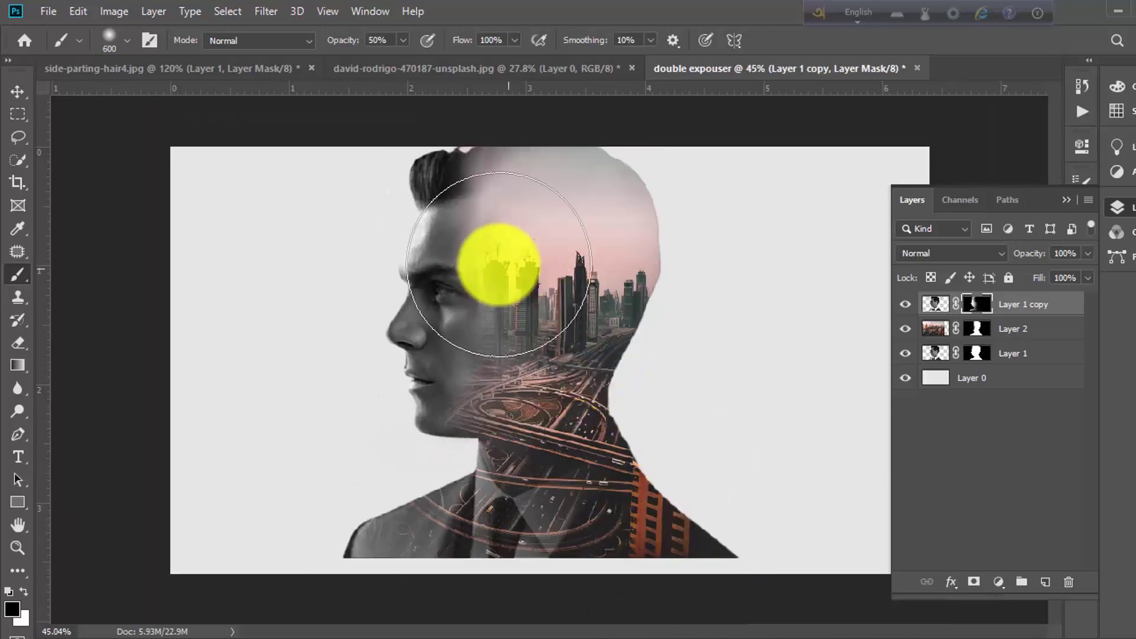
mouse_move(487, 343)
left_mouse_down()
mouse_move(444, 324)
mouse_move(451, 274)
mouse_move(535, 332)
mouse_move(456, 246)
left_mouse_up()
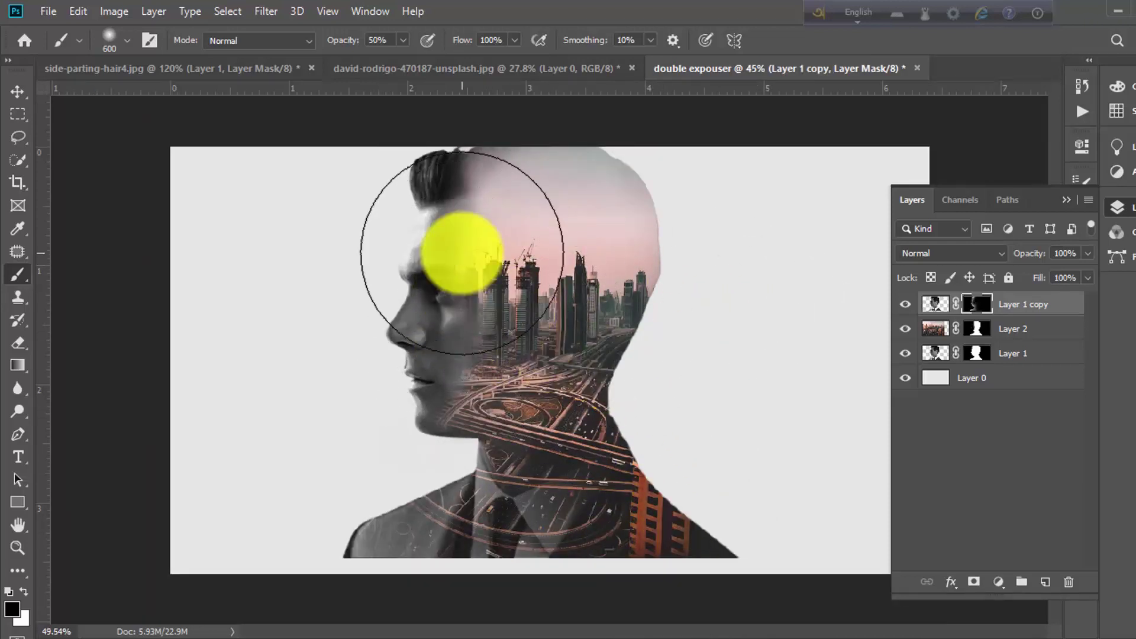
scroll(456, 246, "up", 2)
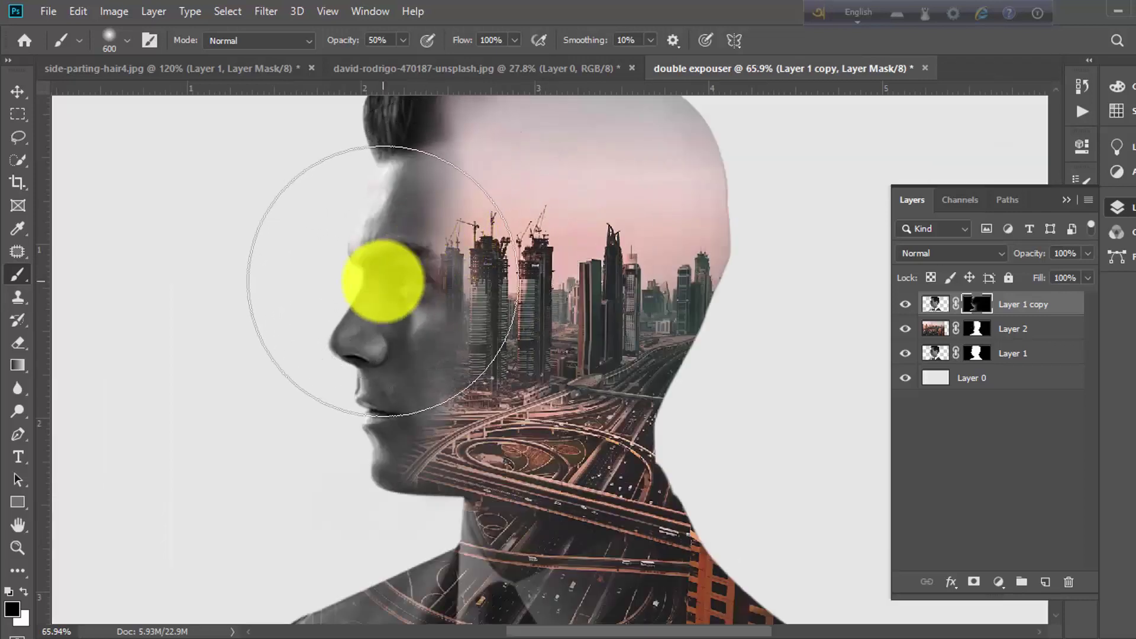
scroll(586, 520, "down", 2)
scroll(627, 530, "down", 1)
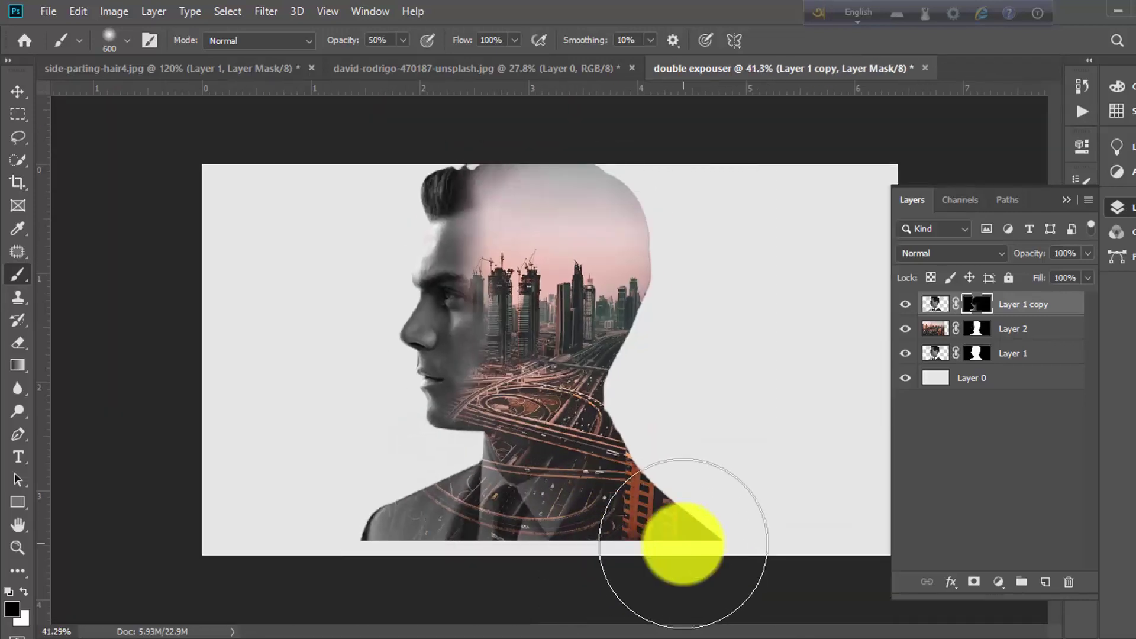
scroll(684, 543, "down", 2)
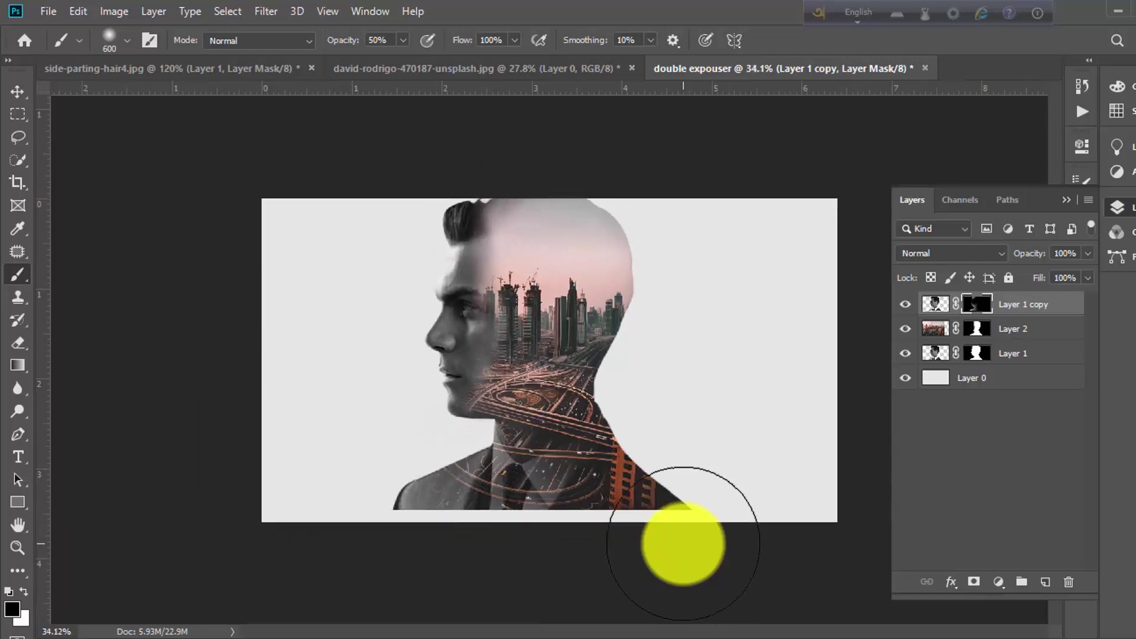
scroll(683, 544, "up", 2)
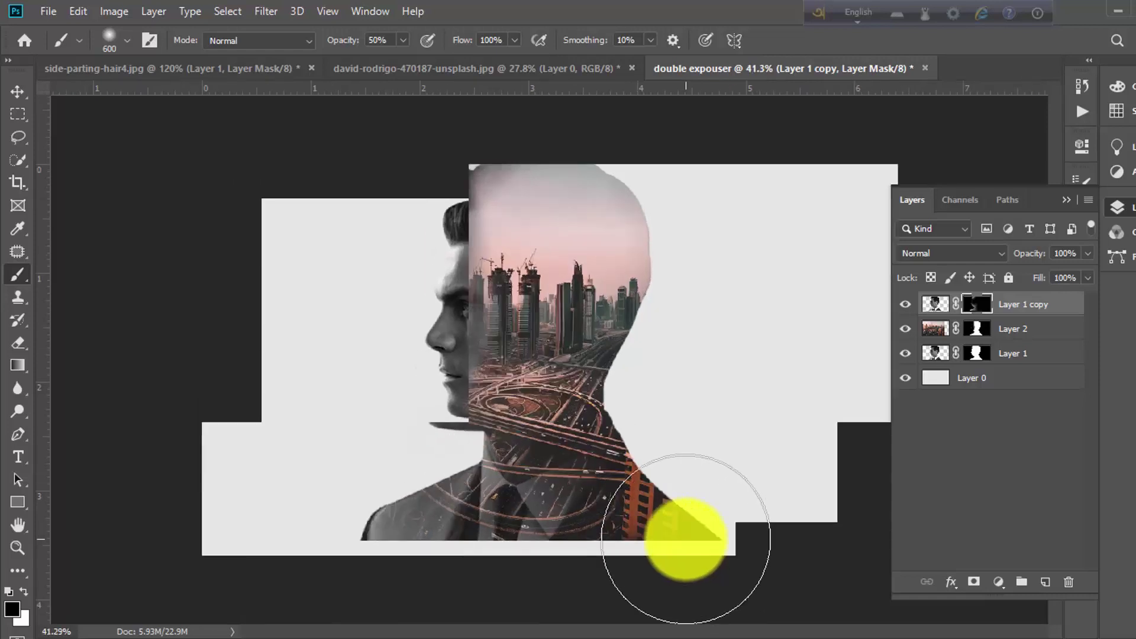
scroll(685, 533, "up", 1)
- Move Layer 1 copy, Layer 2 and Layer 1 together slightly down and right
left_click(17, 91)
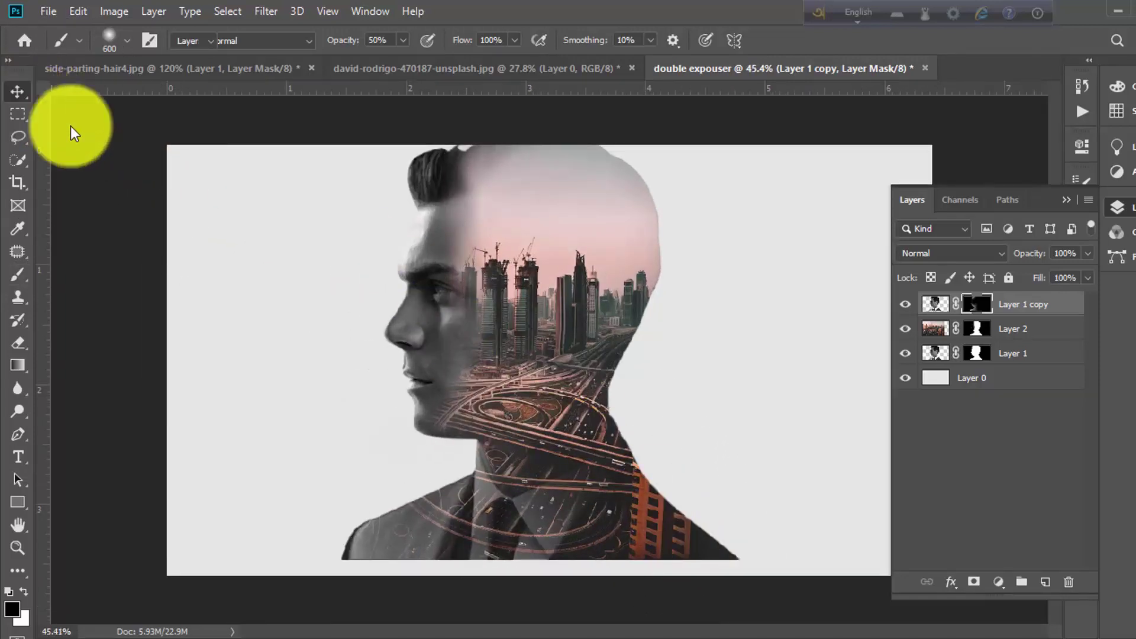
left_click(997, 364, "shift")
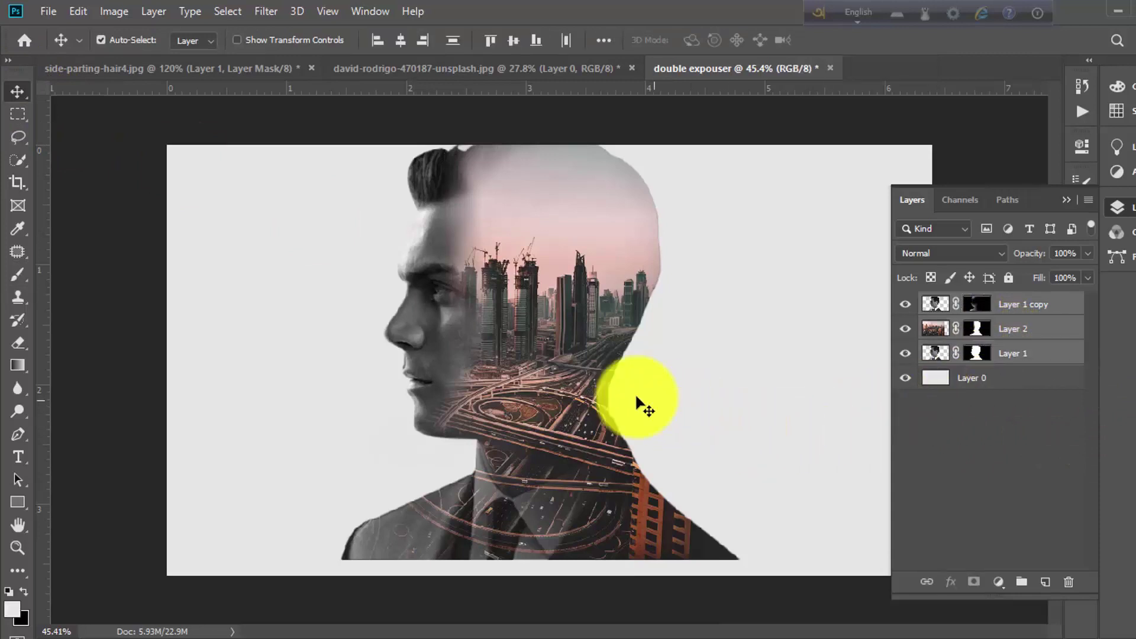
left_click_drag(565, 392, 579, 398)
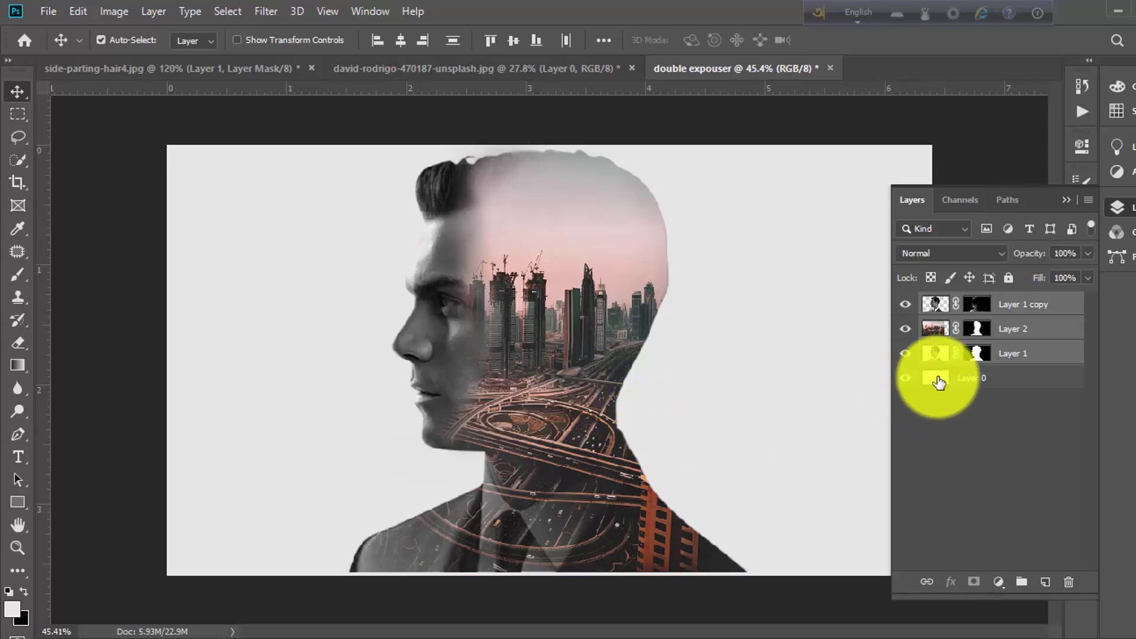
- Paint Layer 1's mask to fade the top of the hair softly, refining with a 200 brush
left_click(969, 353)
left_click(973, 354)
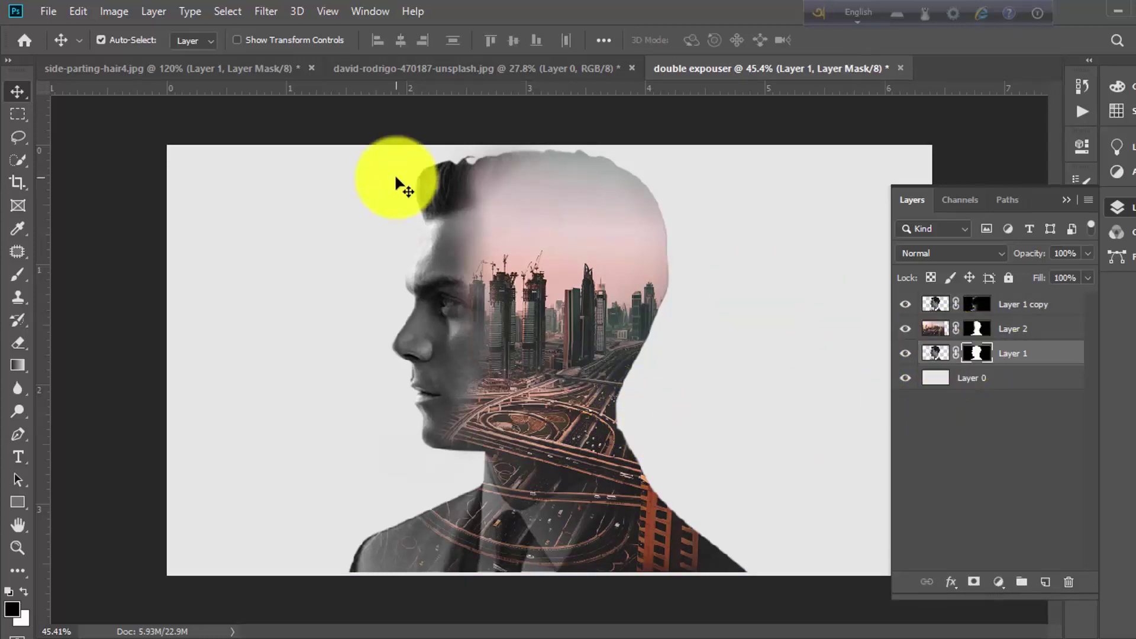
left_click(18, 274)
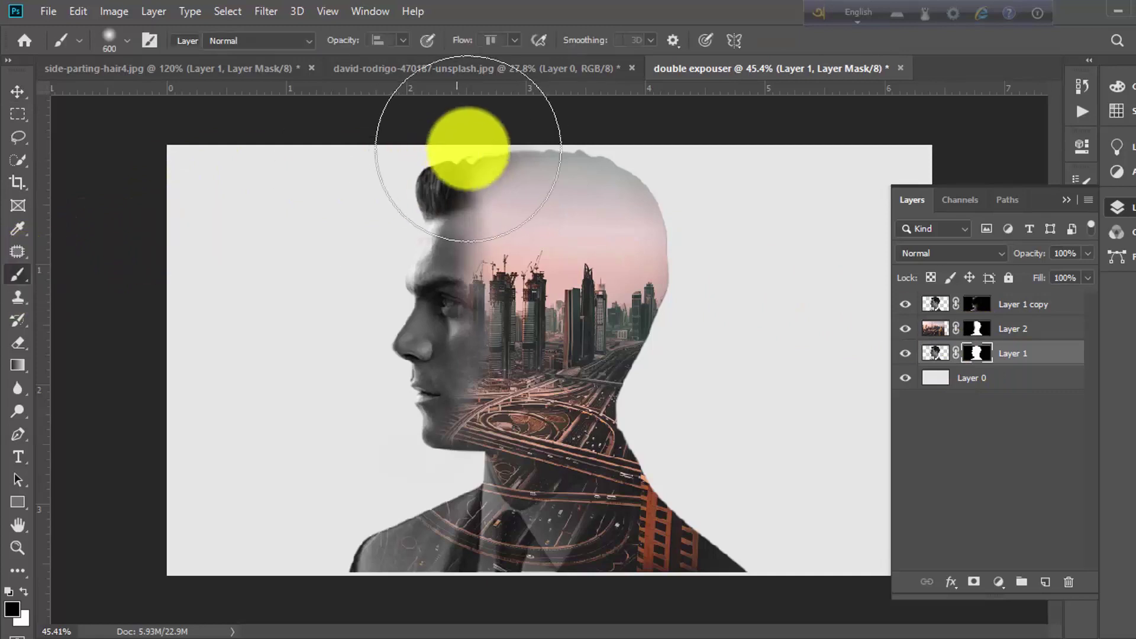
left_click_drag(456, 178, 533, 189)
scroll(508, 189, "up", 1)
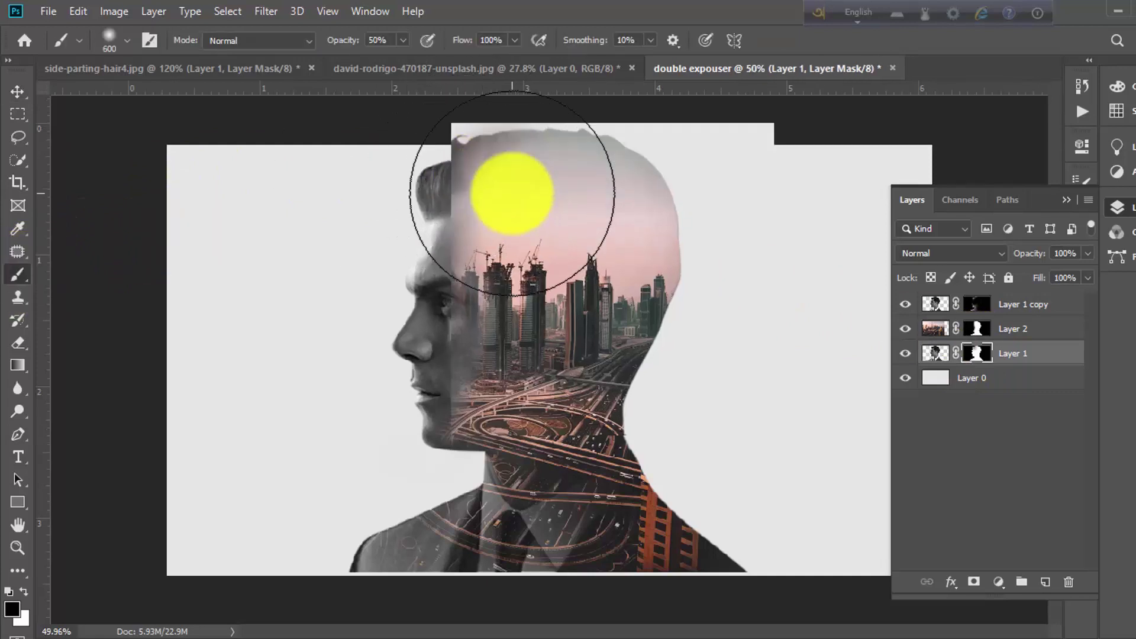
scroll(508, 189, "up", 2)
left_click_drag(520, 287, 522, 309)
key("ctrl+r")
left_click_drag(520, 233, 572, 187)
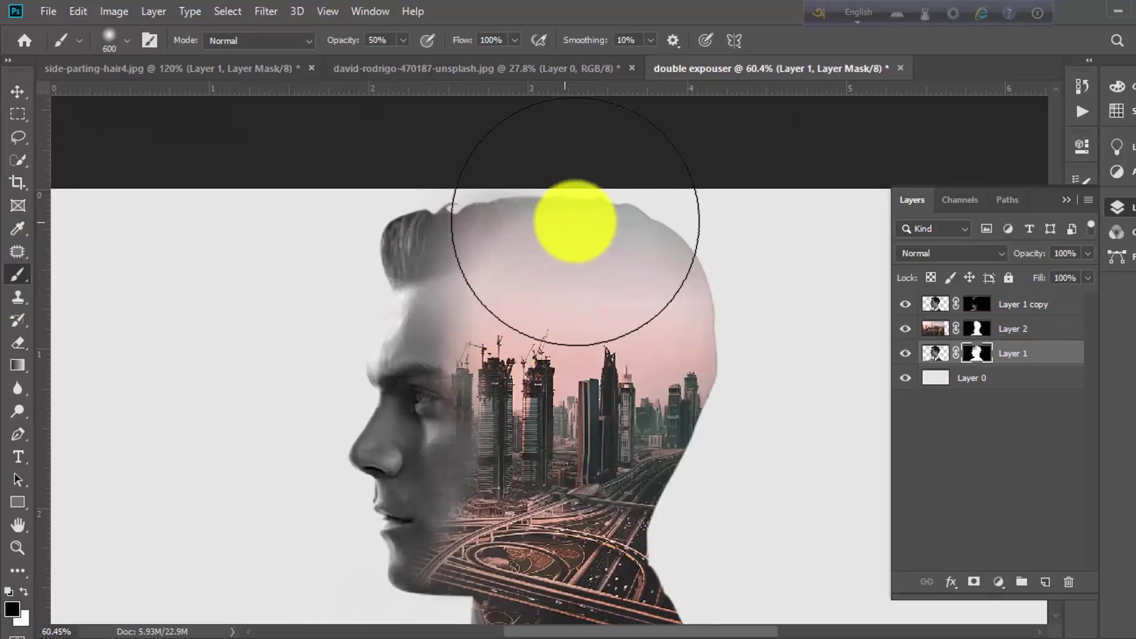
key("bracketleft")
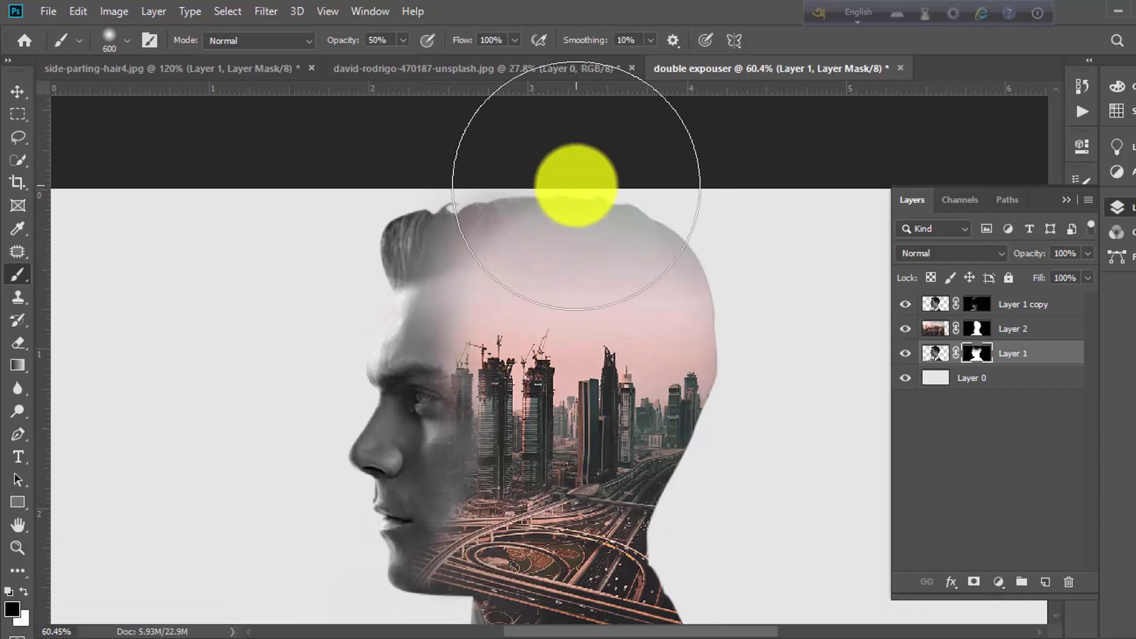
key("bracketleft")
key("bracketleft")
key("bracketleft")
key("bracketleft")
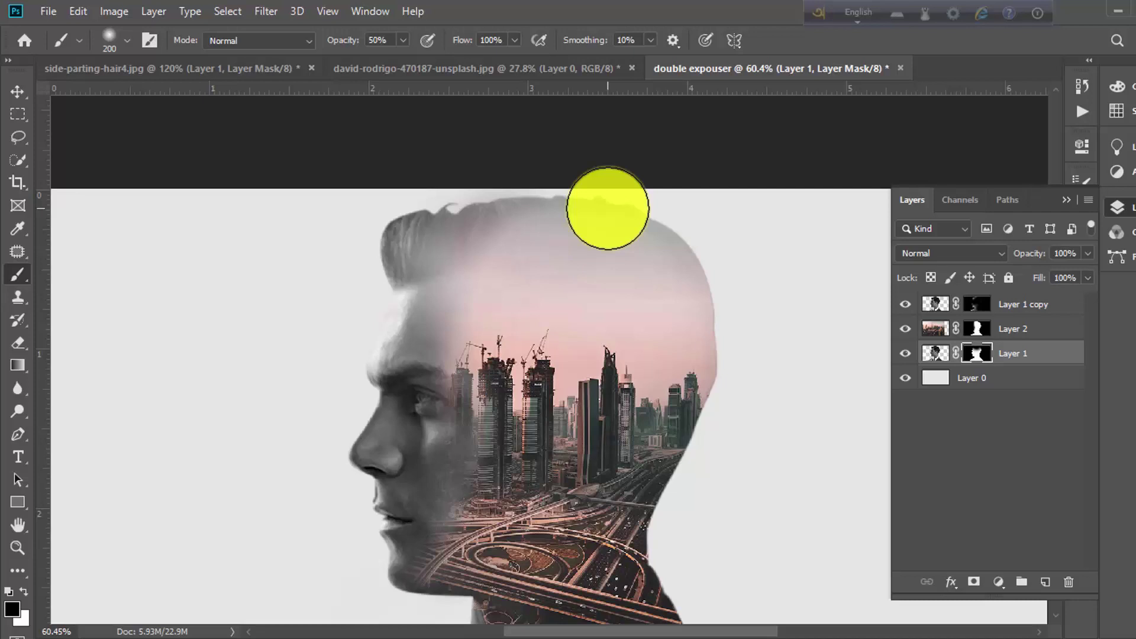
key("ctrl+minus")
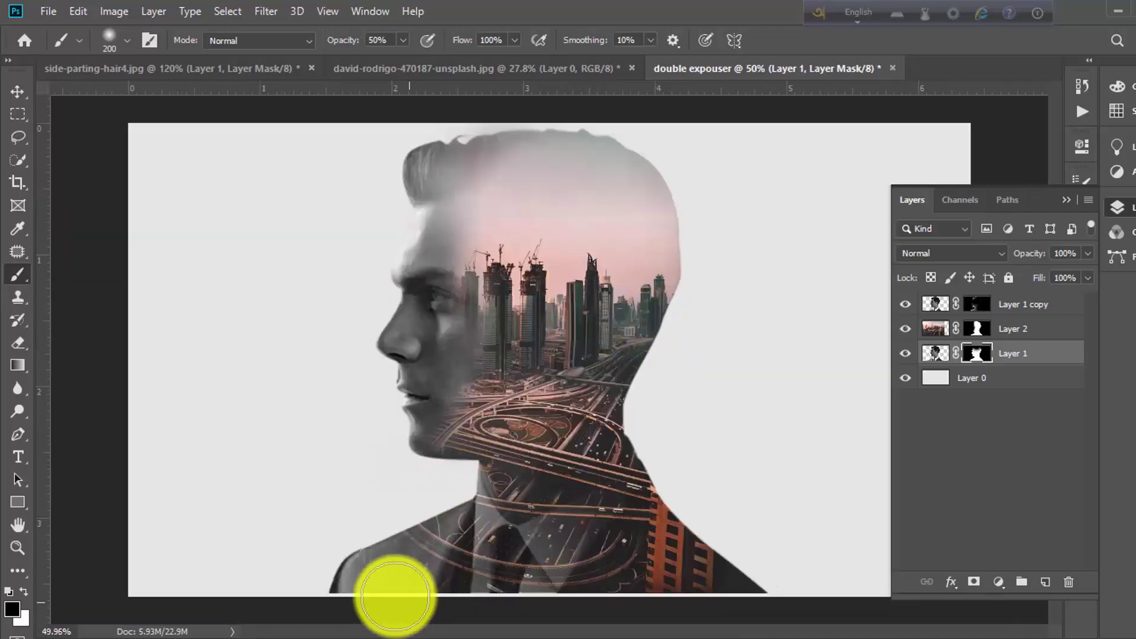